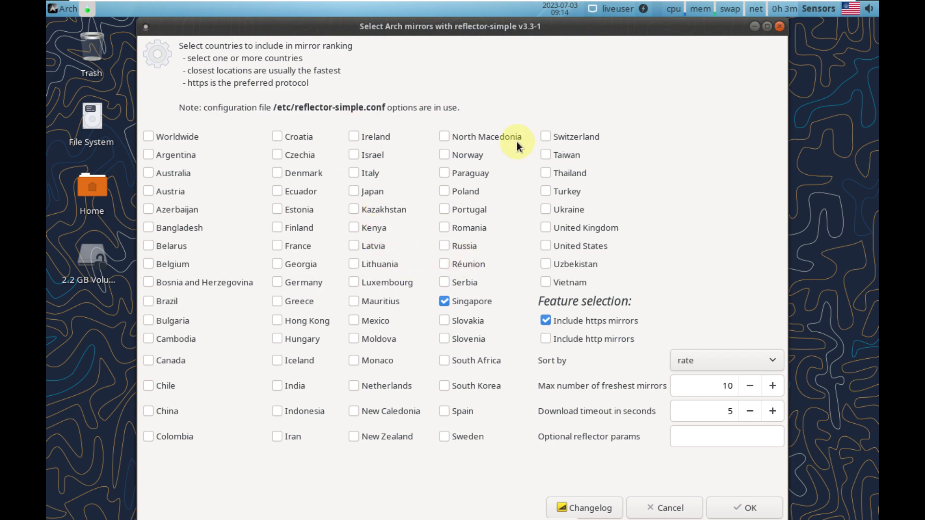
Select Worldwide instead of Singapore as the mirror region and start ranking the Arch mirrors.
left_click(191, 140)
left_click(458, 302)
left_click(729, 510)
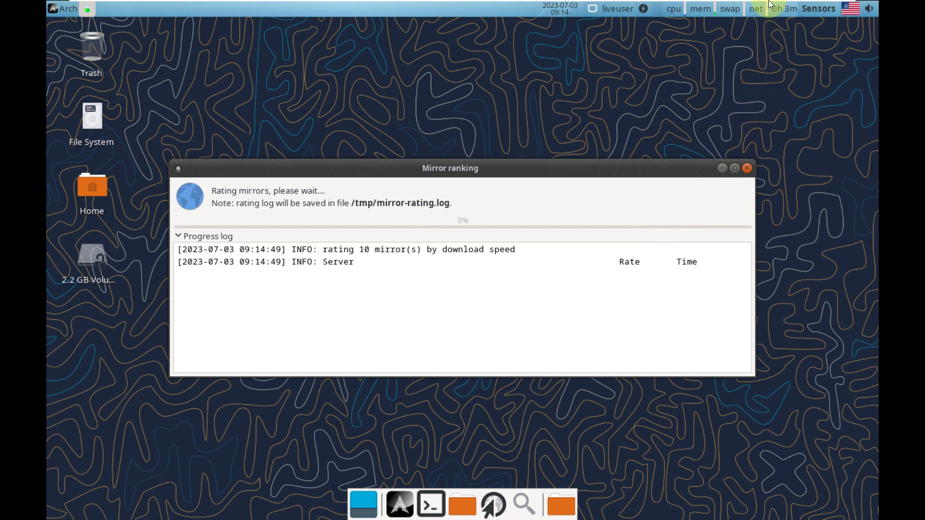
Turn off stretching of the virtual machine's display and open the Xfce Display settings.
mouse_move(770, 4)
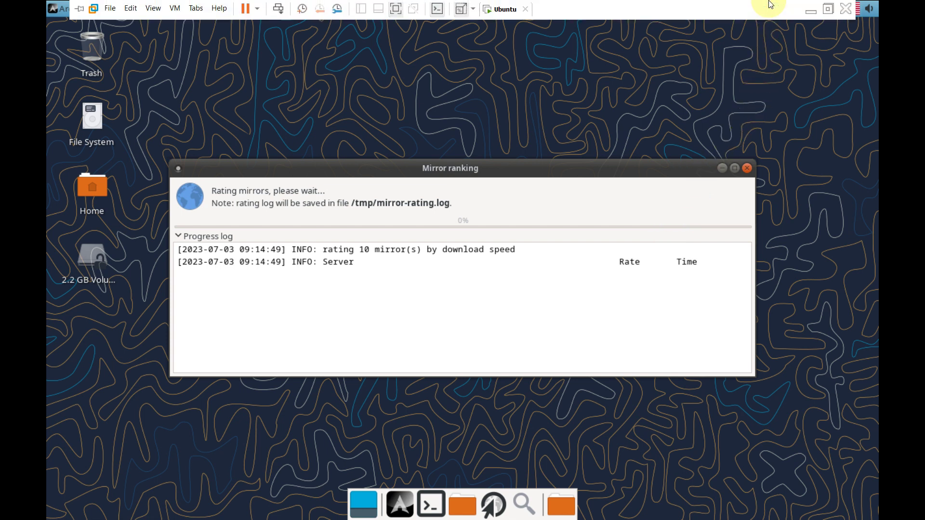
left_click(459, 12)
right_click(458, 125)
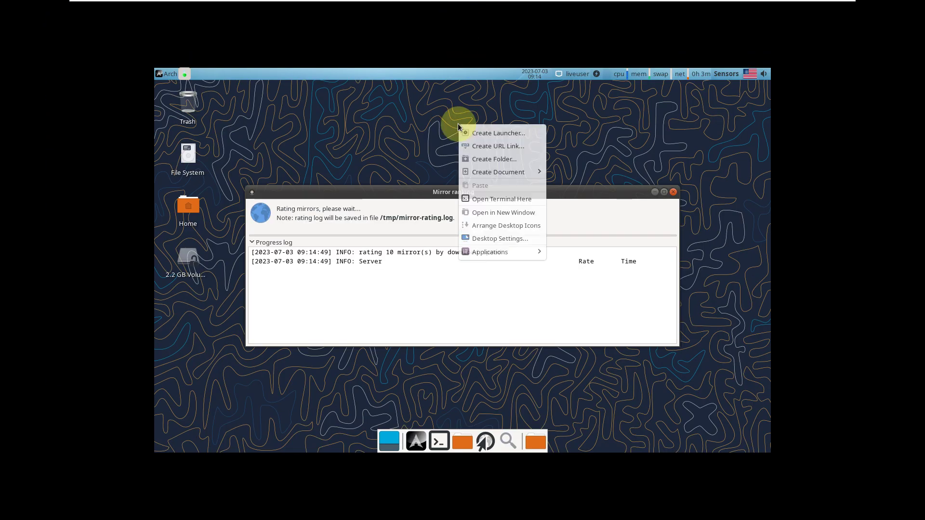
mouse_move(484, 255)
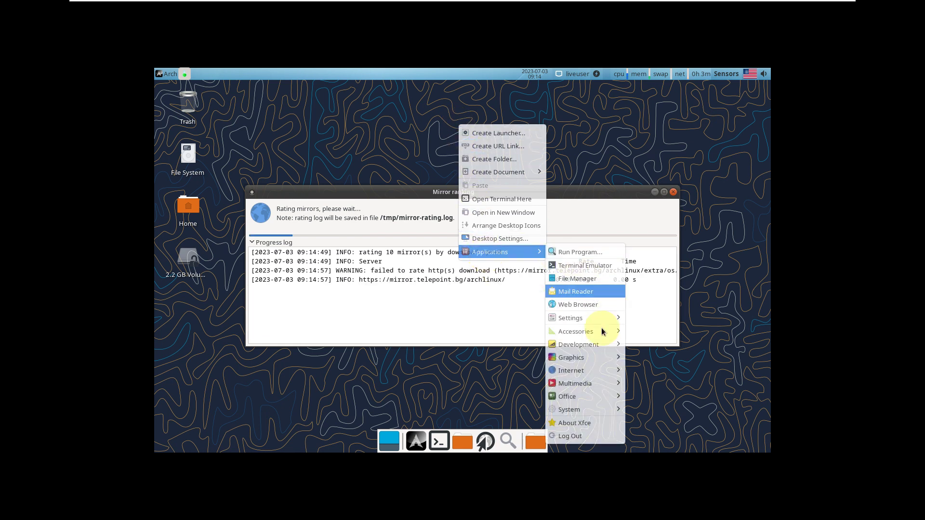
mouse_move(595, 409)
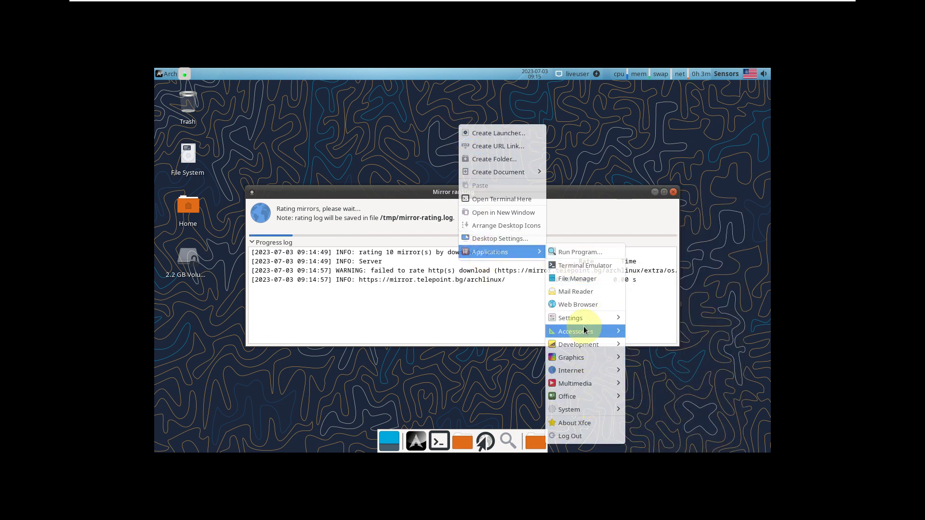
mouse_move(583, 321)
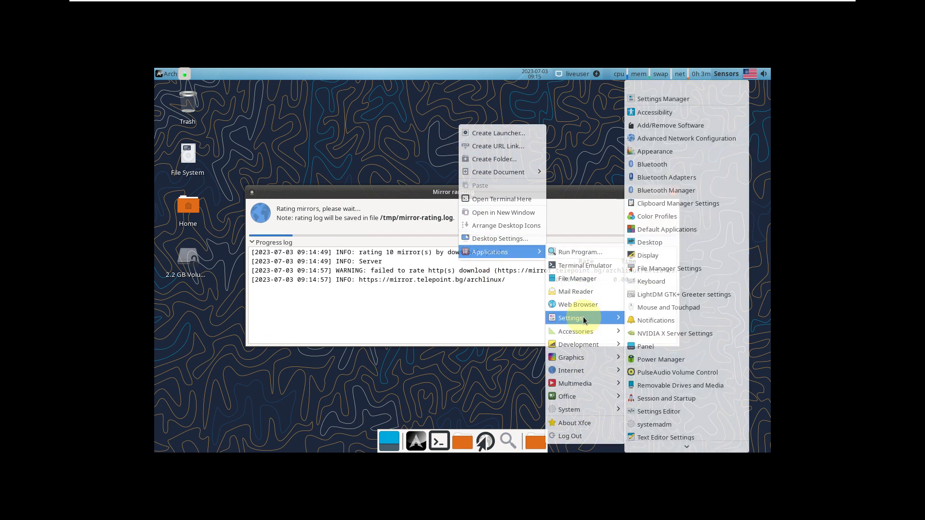
left_click(660, 255)
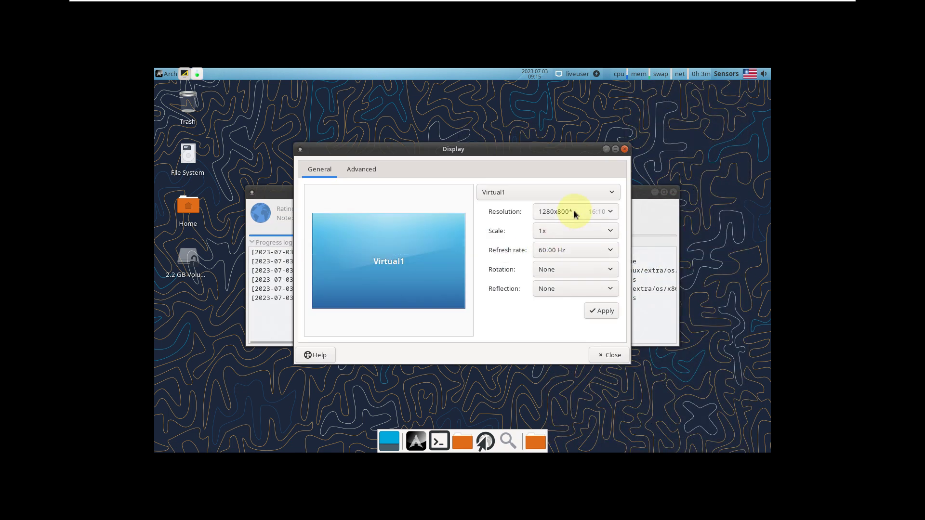
Set the display resolution to 1920x1080, keep the configuration, and move the Mirror ranking window towards the middle of the desktop.
left_click(574, 211)
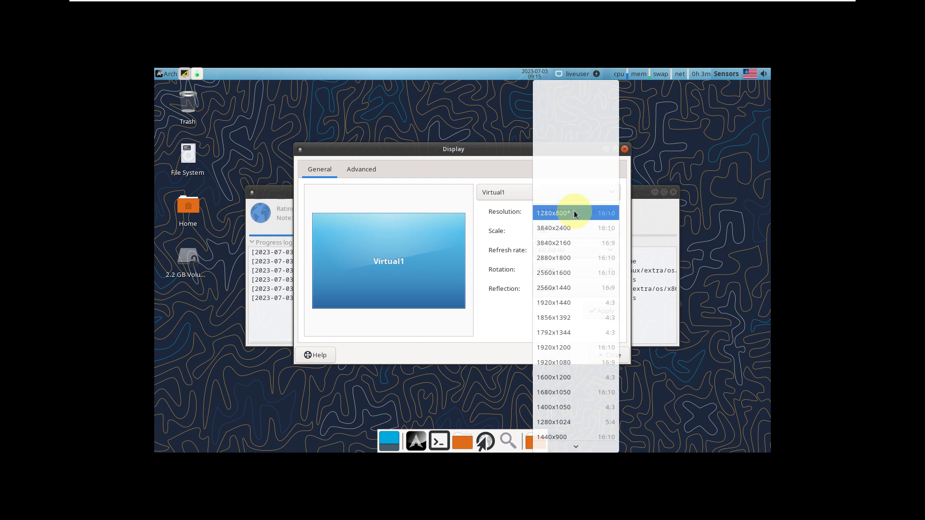
left_click(566, 362)
left_click(602, 310)
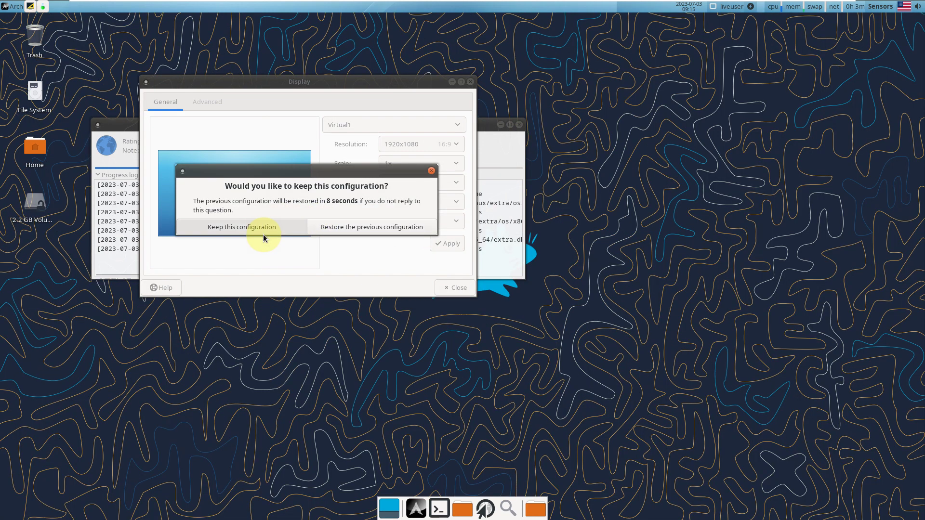
left_click(264, 238)
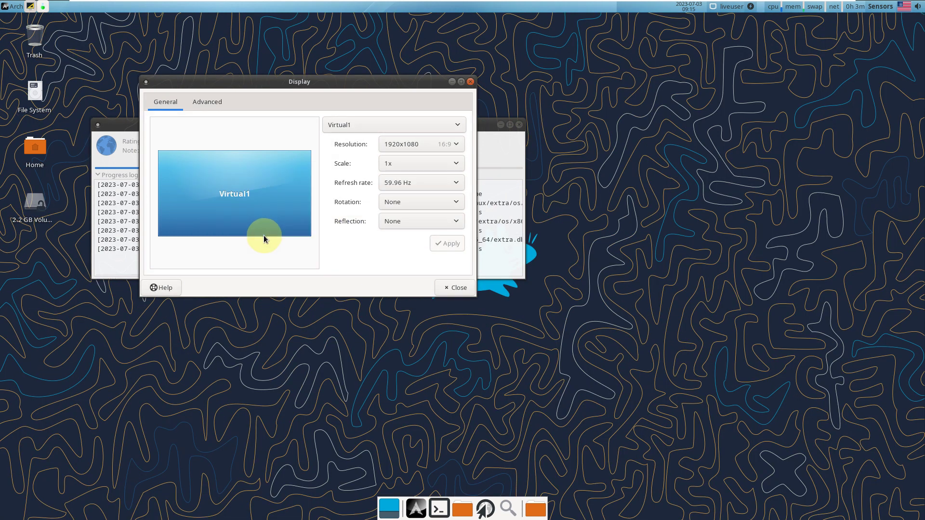
left_click(451, 286)
left_click_drag(388, 127, 535, 163)
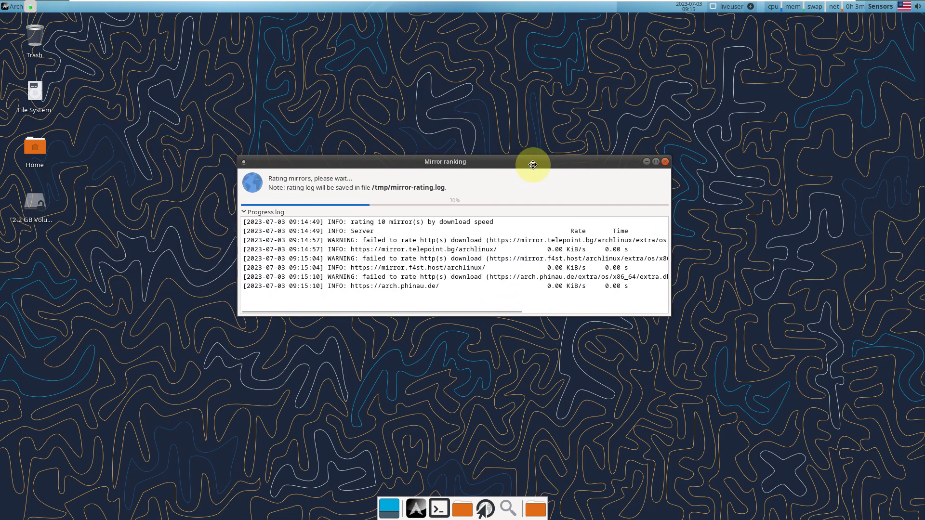
View the system information in the About Xfce window and close it.
left_click(11, 7)
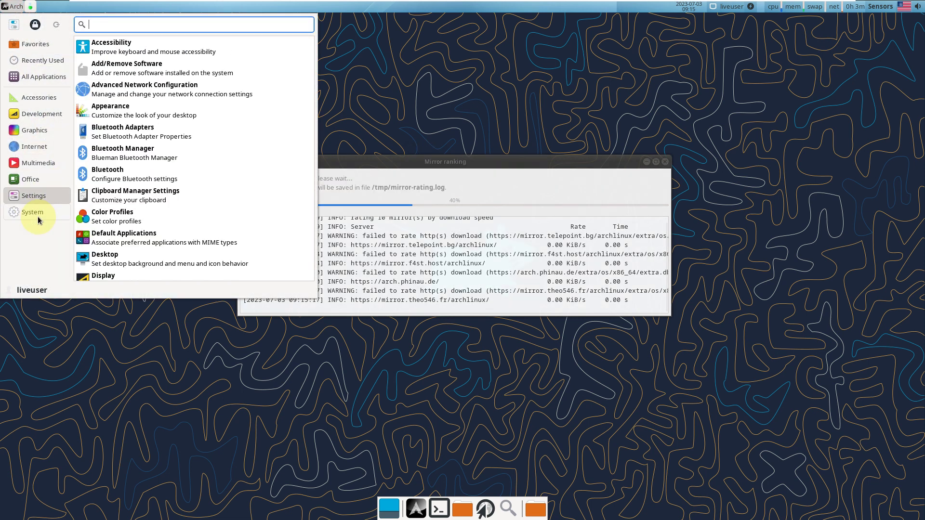
left_click(496, 122)
right_click(461, 101)
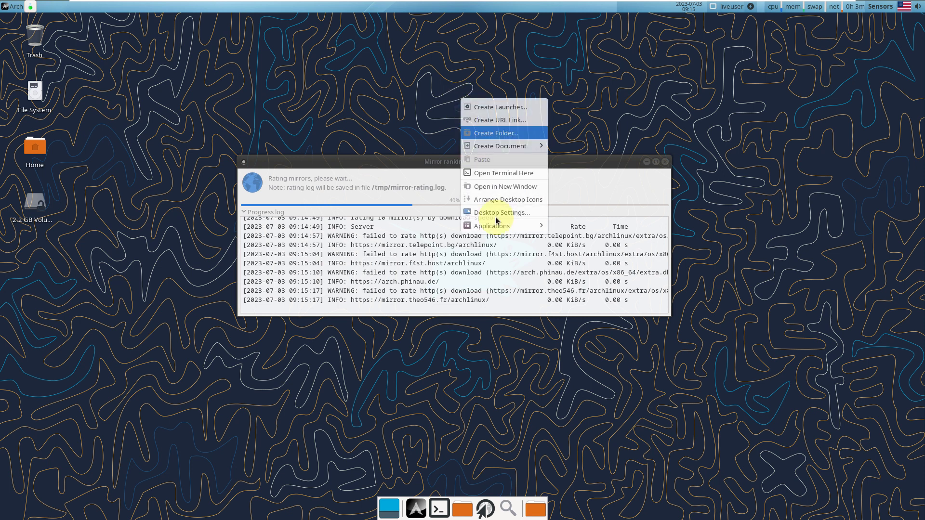
mouse_move(522, 226)
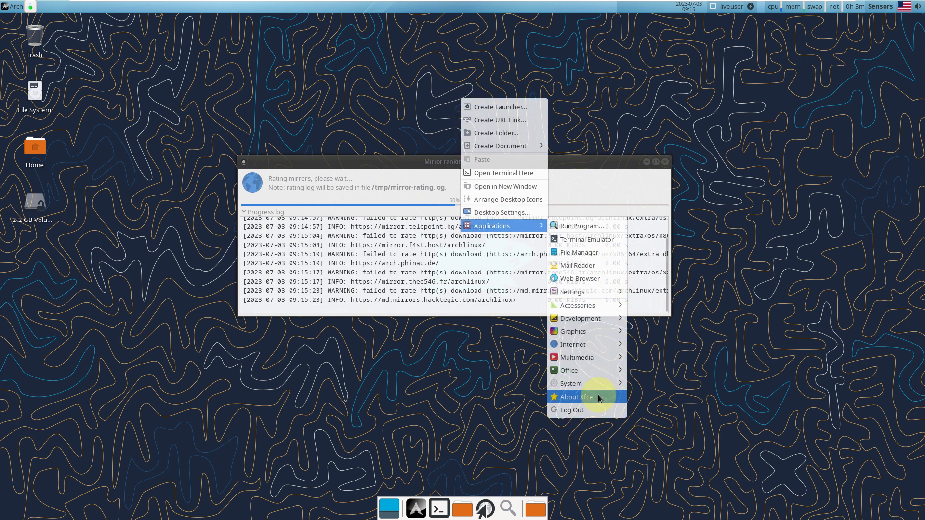
left_click(462, 392)
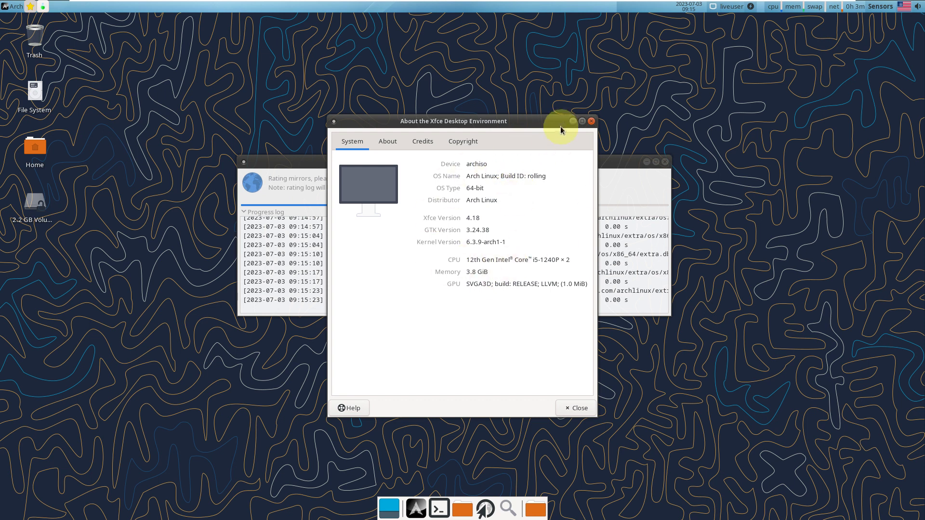
left_click(591, 121)
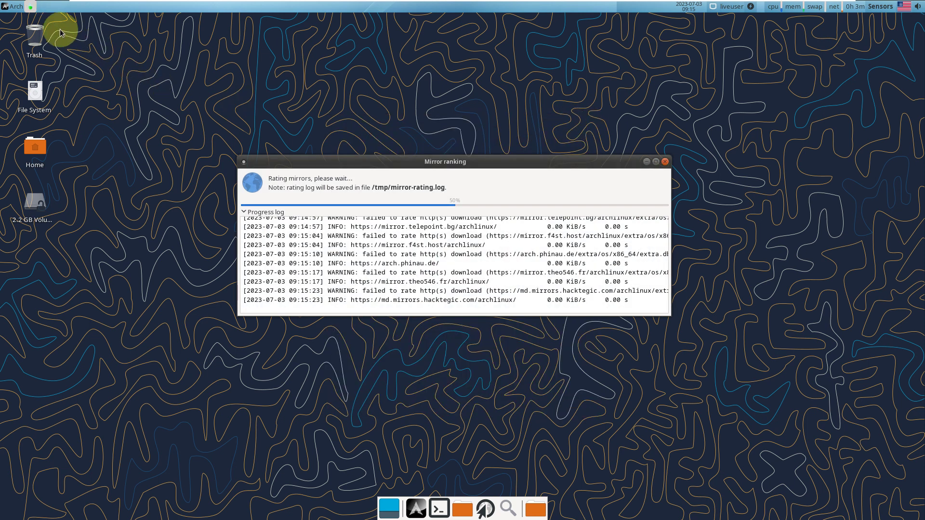
left_click(16, 12)
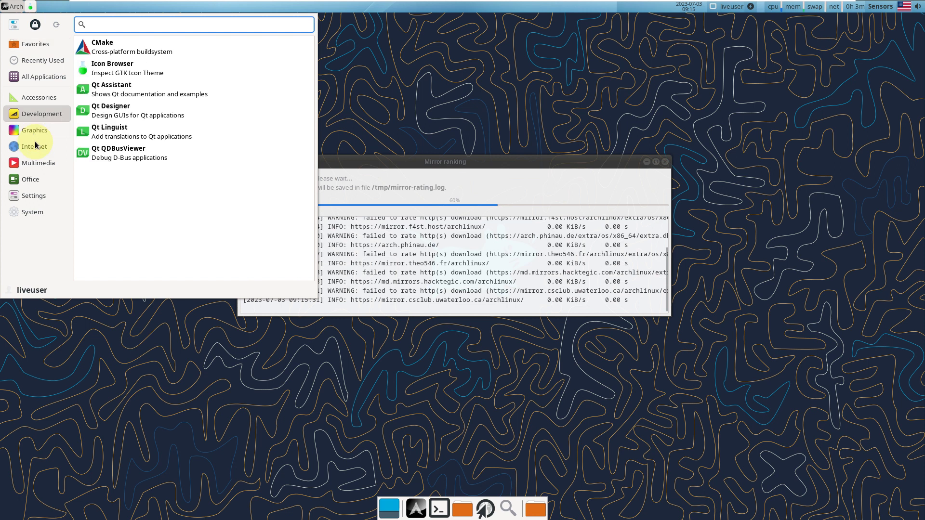
mouse_move(36, 150)
left_click(111, 88)
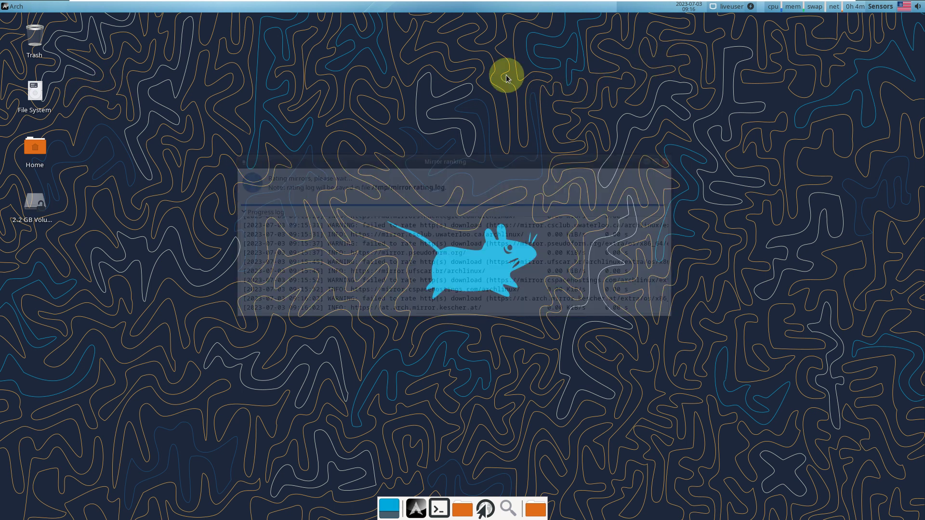
left_click(18, 14)
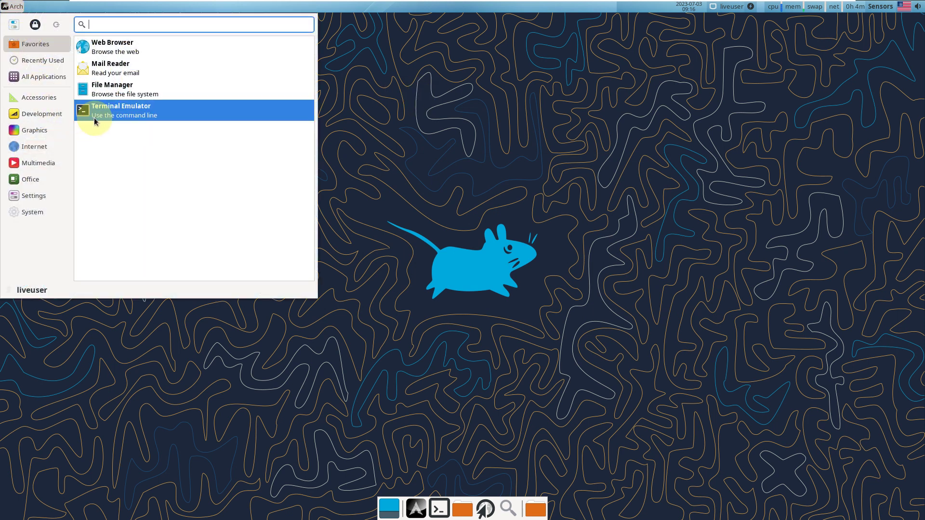
left_click(94, 119)
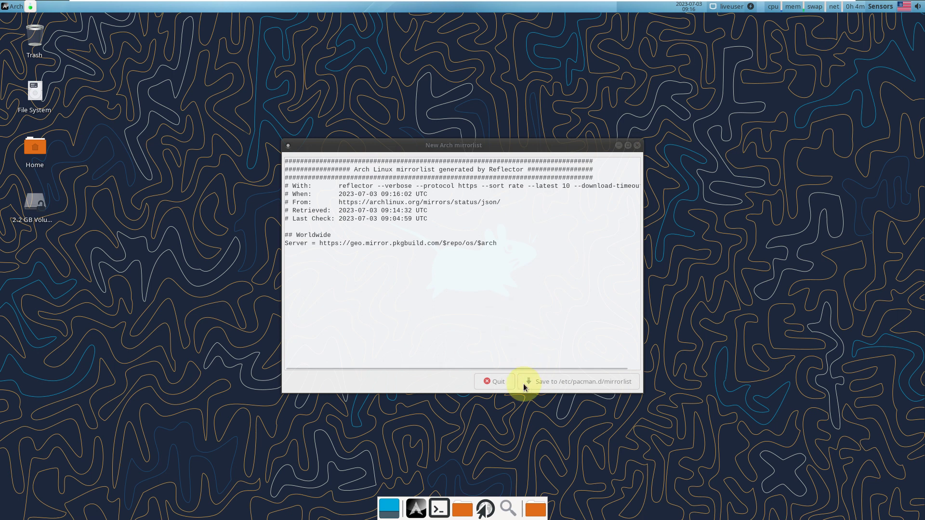
Quit the New Arch mirrorlist window without saving and open the Task Manager.
left_click(493, 382)
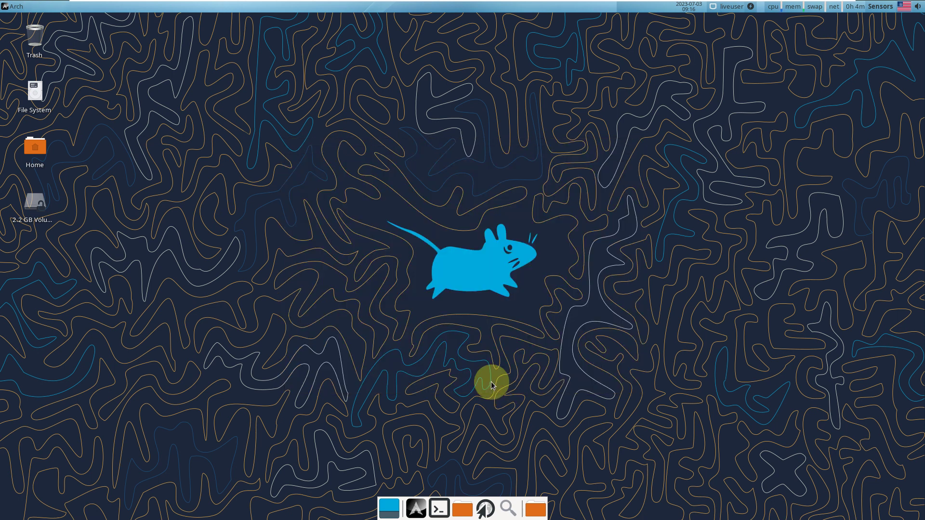
left_click(12, 6)
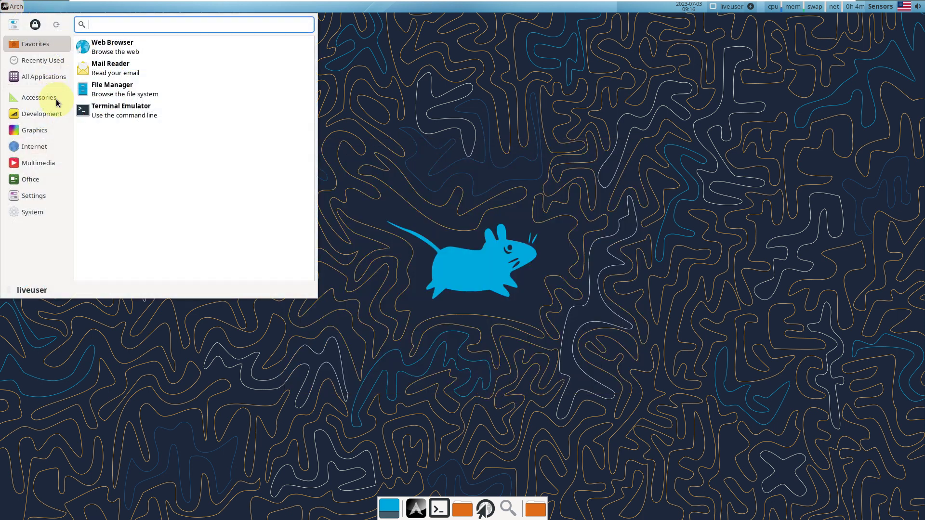
mouse_move(52, 209)
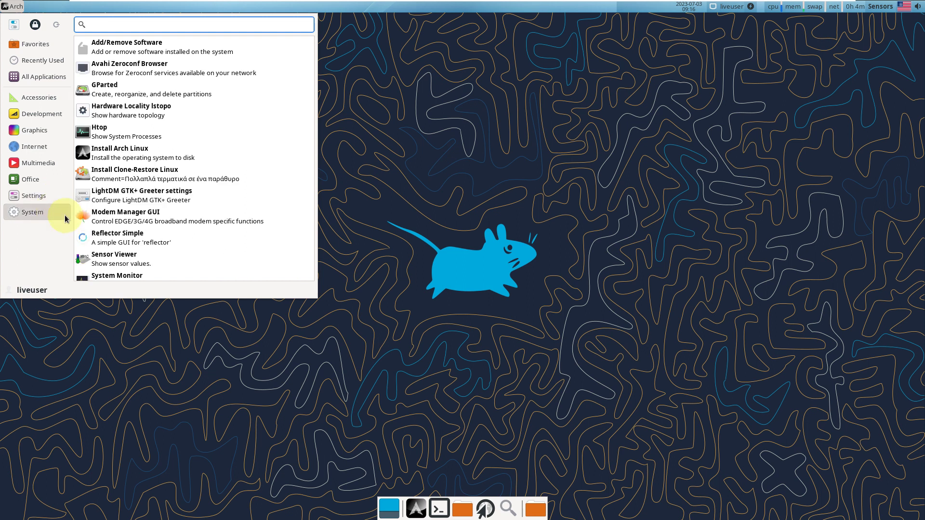
scroll(144, 124, "down", 3)
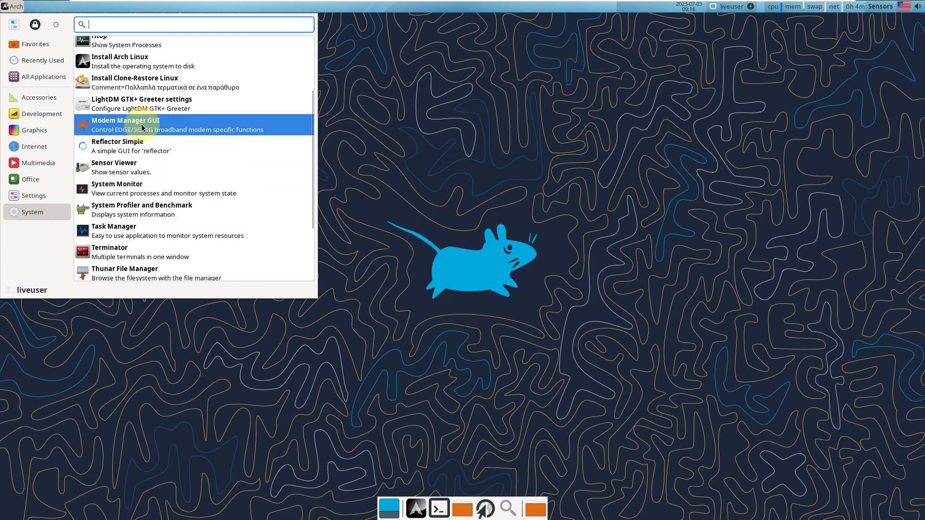
left_click(171, 242)
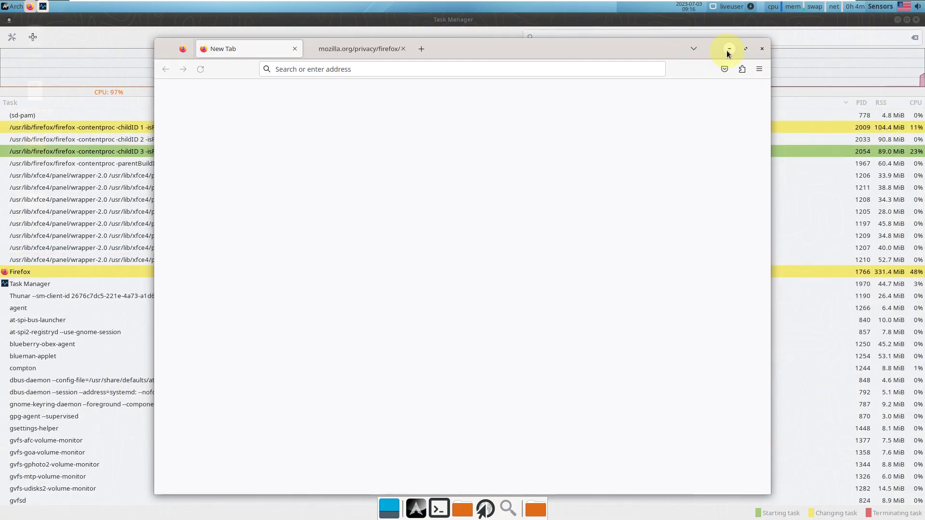
Examine the running processes in the Task Manager and enlarge its CPU and memory graphs.
left_click(729, 48)
scroll(500, 160, "down", 3)
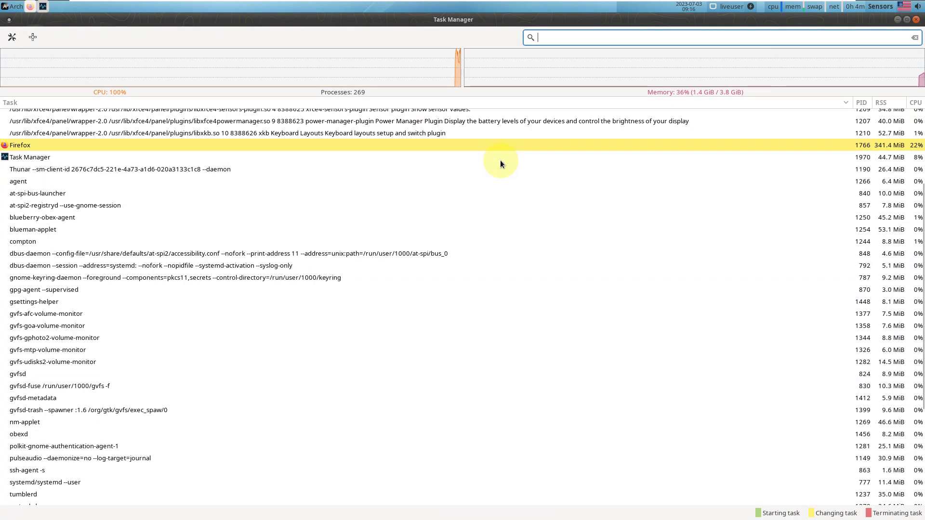
scroll(500, 160, "down", 4)
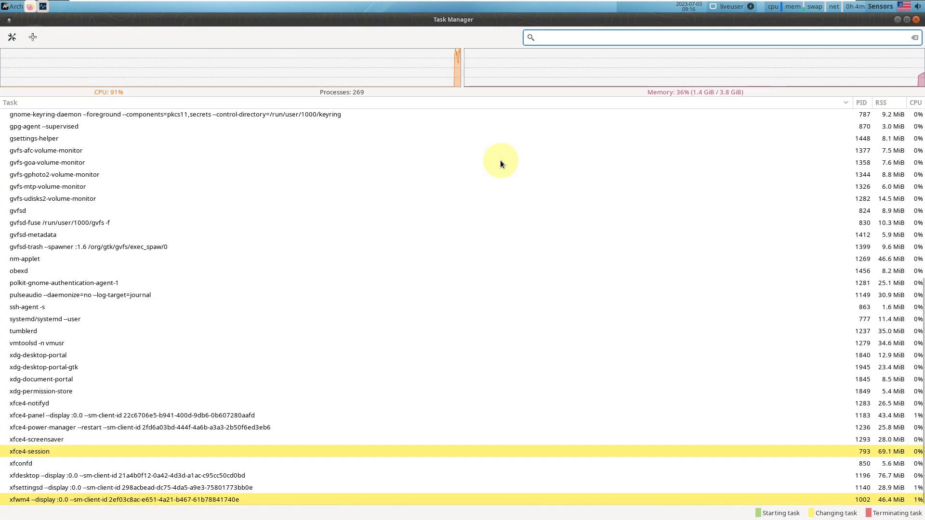
scroll(500, 160, "up", 7)
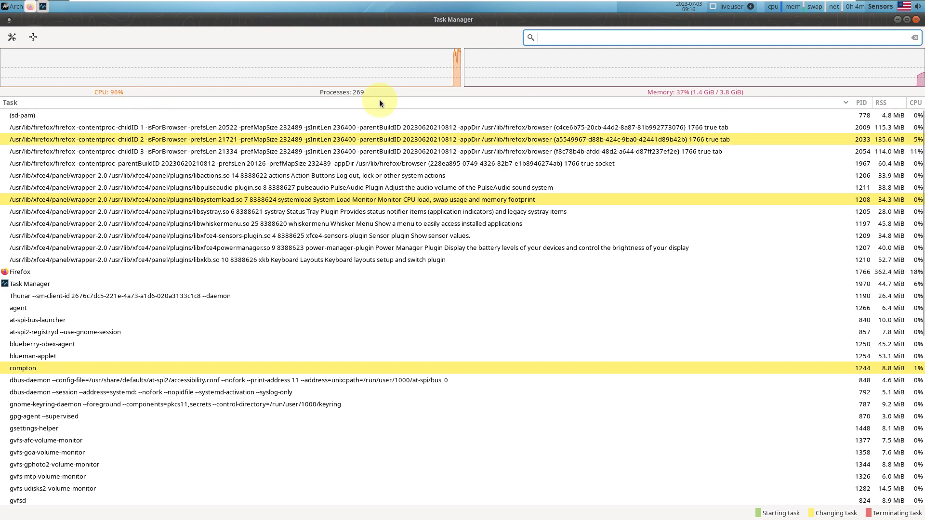
left_click_drag(465, 95, 482, 222)
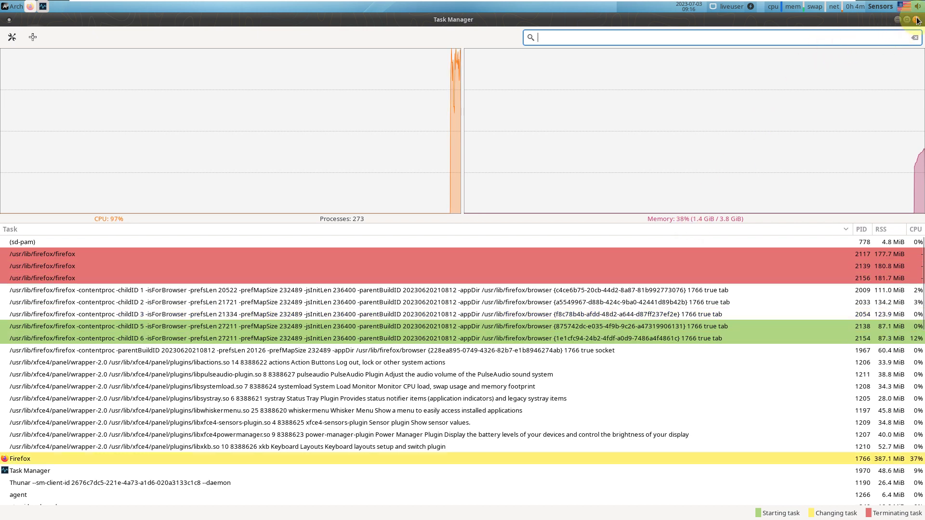
Check the Task Manager's general settings and About information, and close the Task Manager.
left_click(12, 37)
left_click(471, 382)
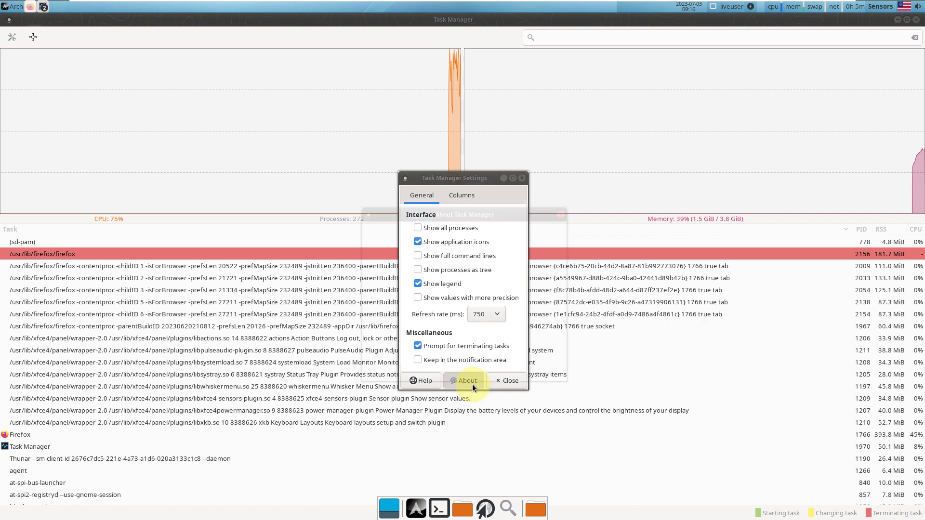
left_click(549, 367)
left_click(507, 381)
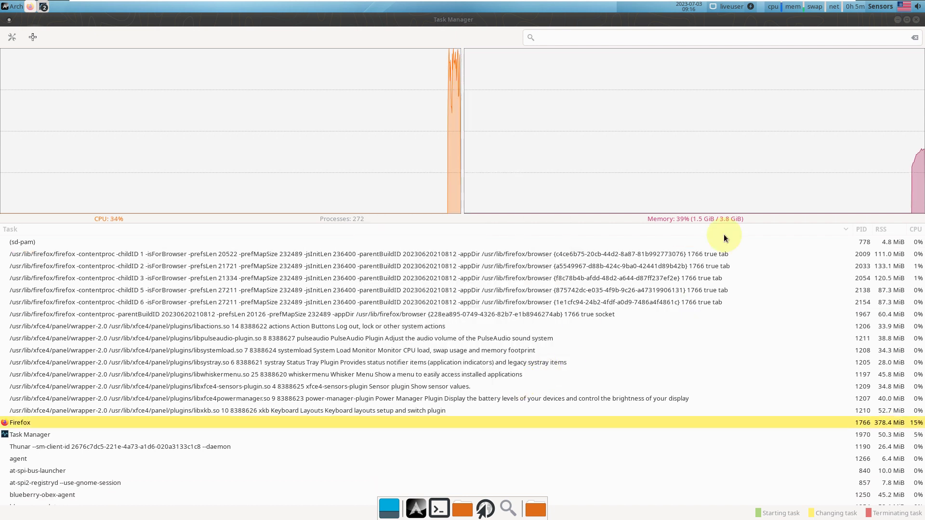
left_click(915, 19)
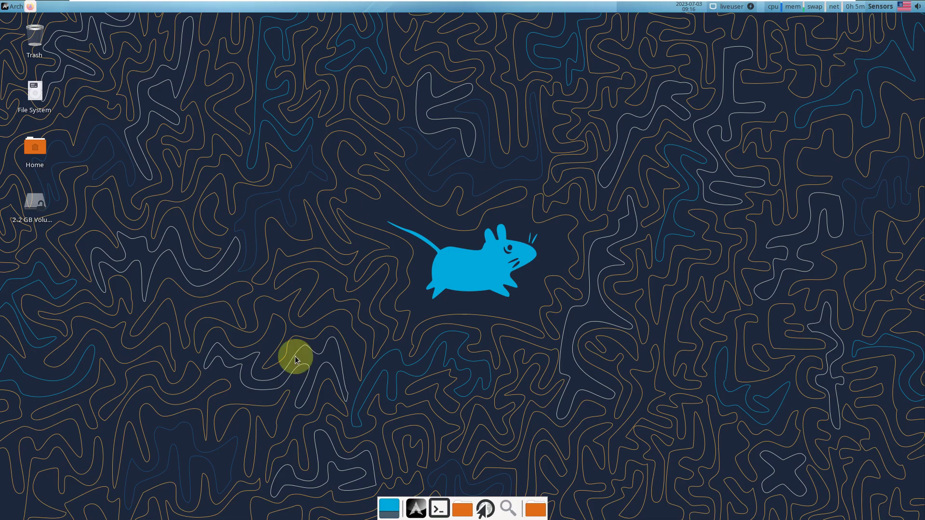
Bring back the minimized Firefox window and search the web for "arch linux".
left_click(31, 8)
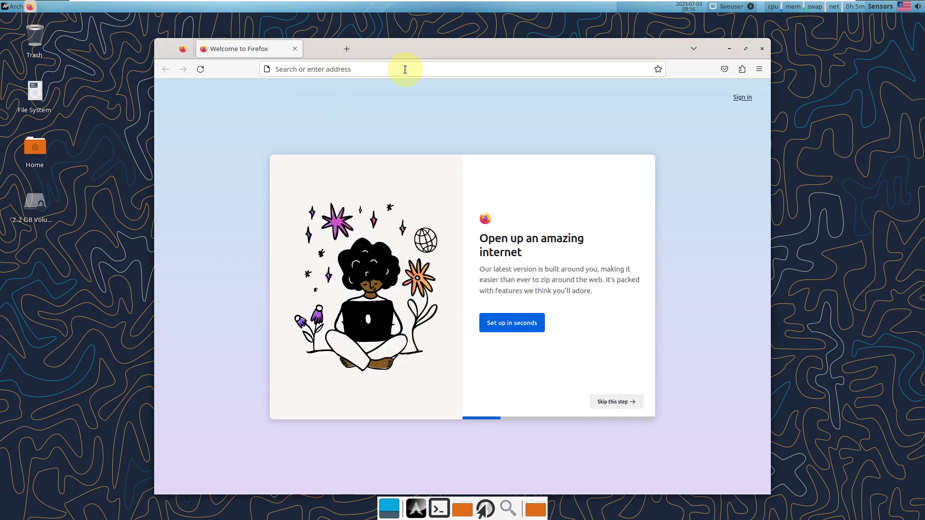
left_click(405, 70)
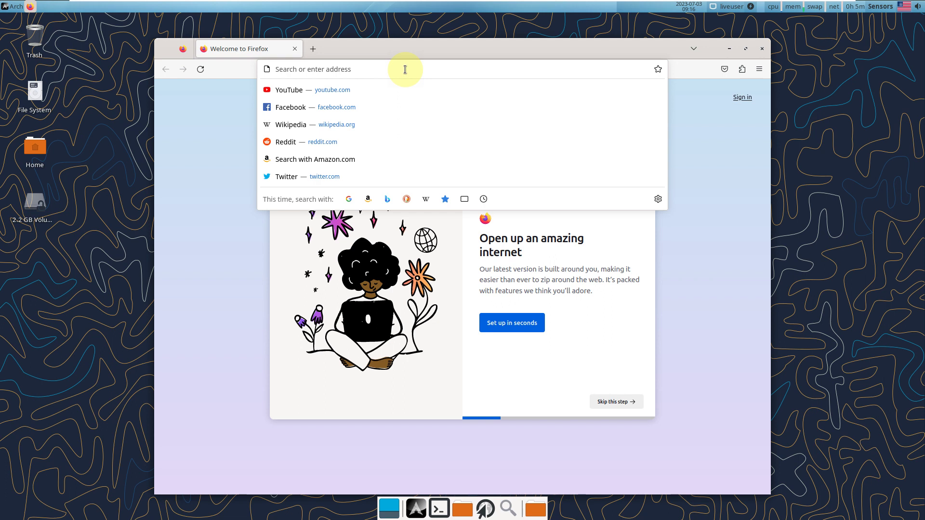
type("arch linux")
key("Return")
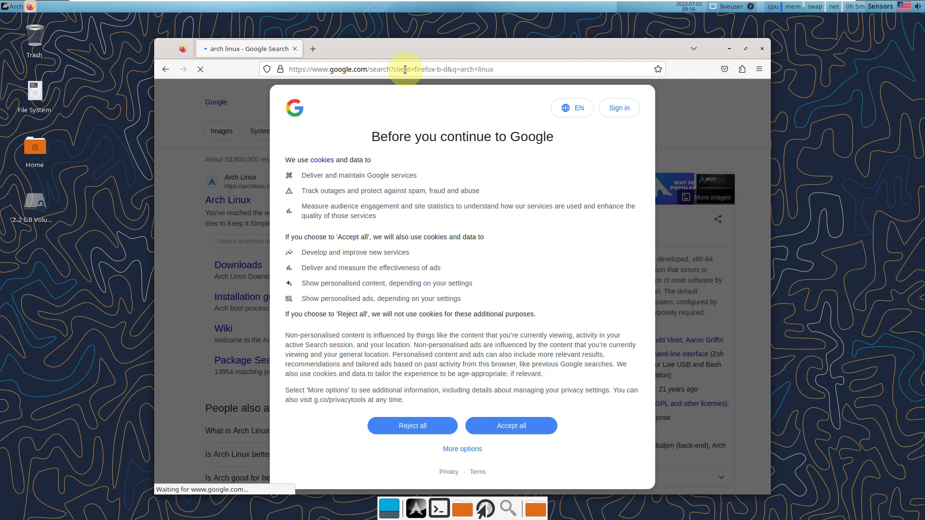
Accept Google's cookies, open the Arch Linux website from the search results and look through its home page.
left_click(533, 425)
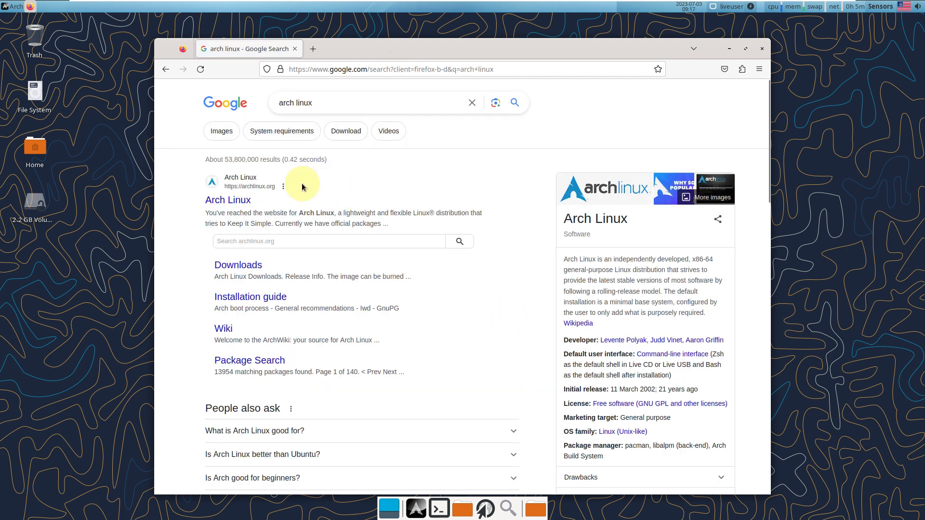
left_click(234, 199)
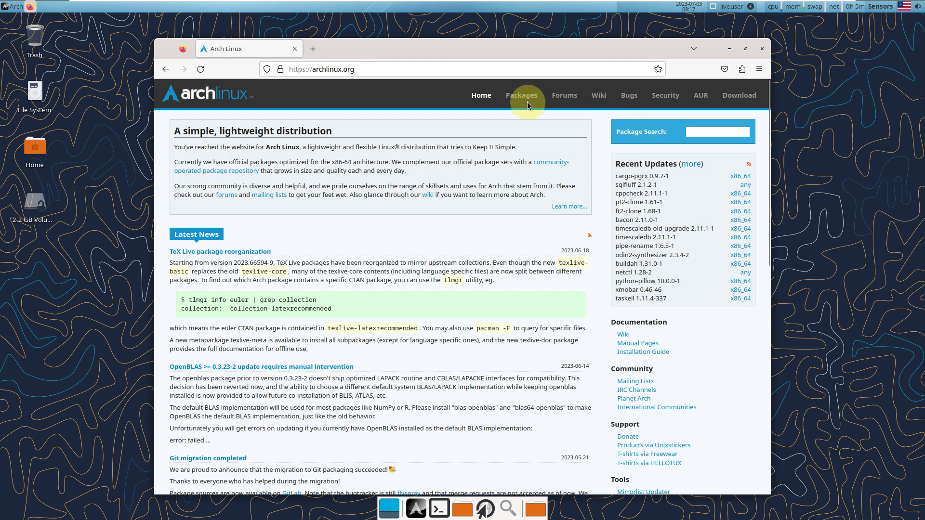
scroll(421, 219, "down", 10)
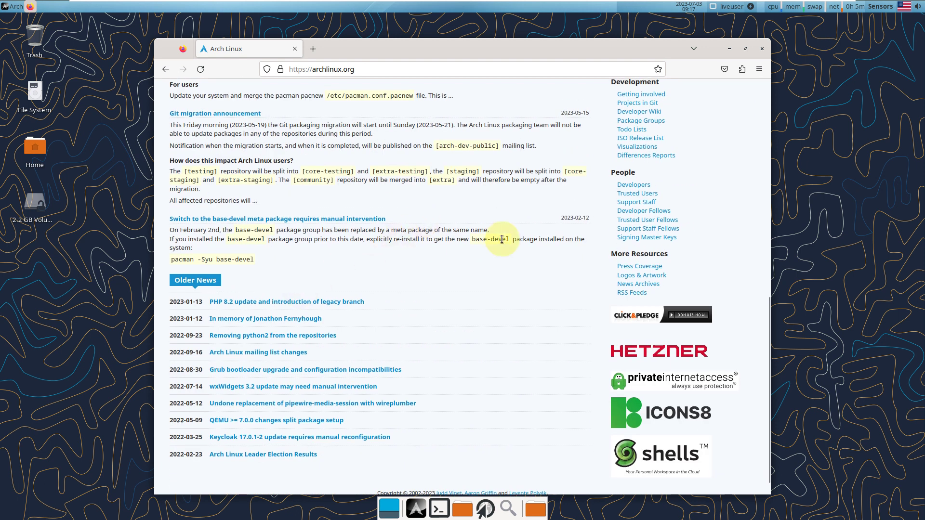
scroll(407, 235, "up", 8)
scroll(655, 126, "up", 2)
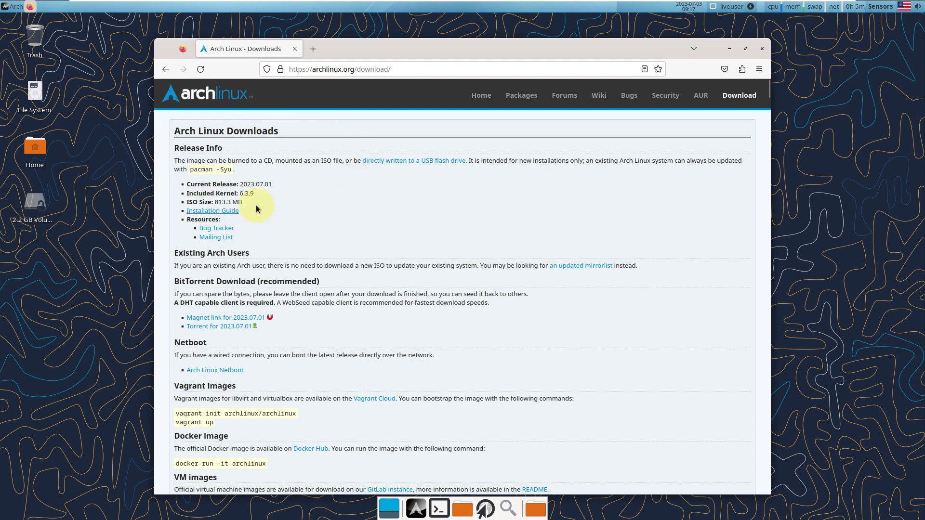
Check the current release and included kernel entries on the Arch Linux Downloads page by highlighting them.
left_click_drag(272, 185, 188, 184)
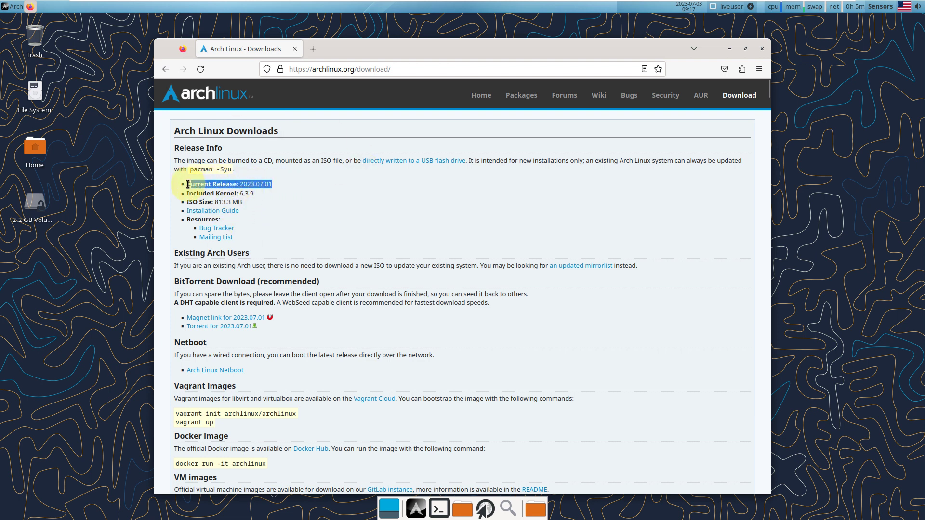
left_click_drag(254, 193, 183, 197)
left_click(377, 191)
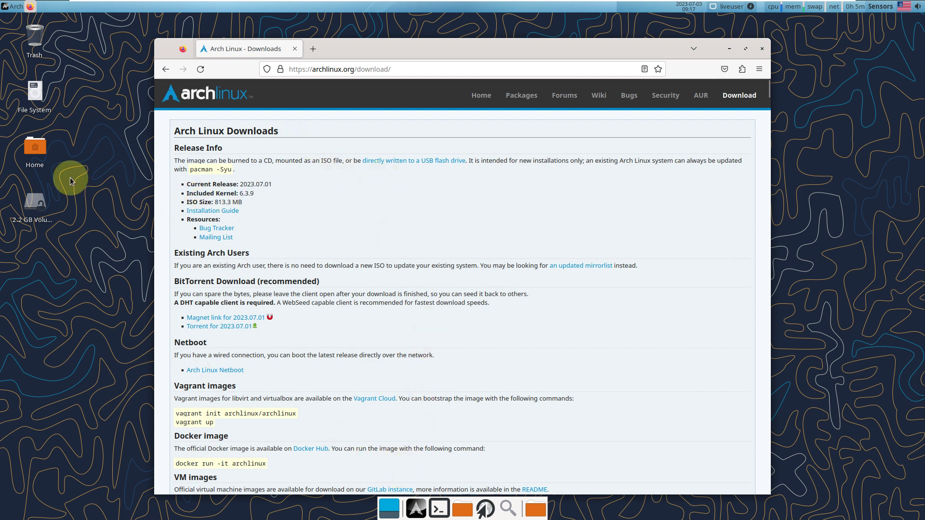
Open a terminal emulator from the desktop's applications, move the Firefox window aside and bring the terminal forward.
right_click(96, 136)
mouse_move(122, 262)
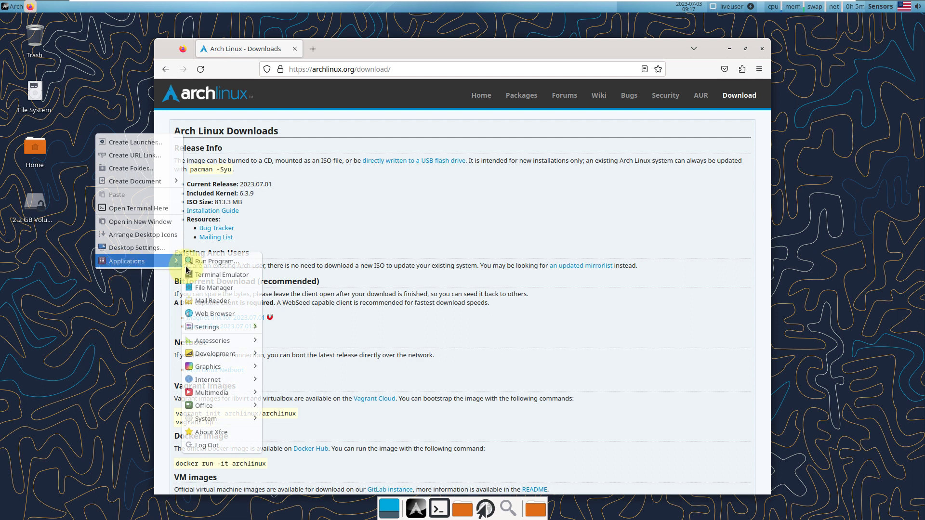
left_click(222, 275)
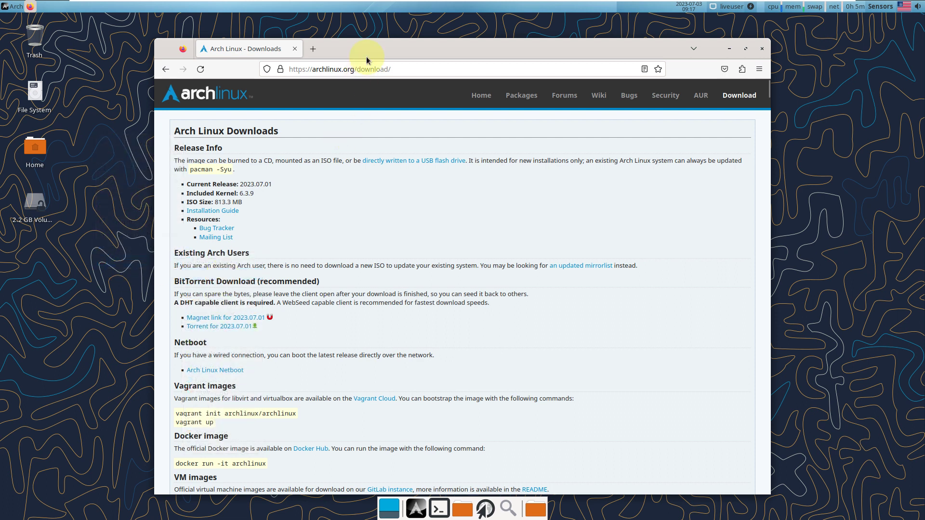
left_click_drag(313, 65, 199, 71)
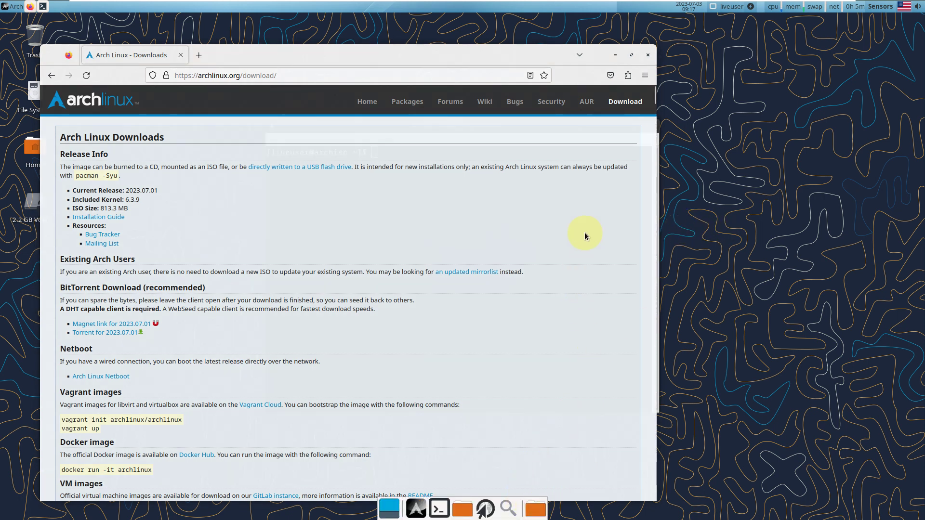
left_click(42, 7)
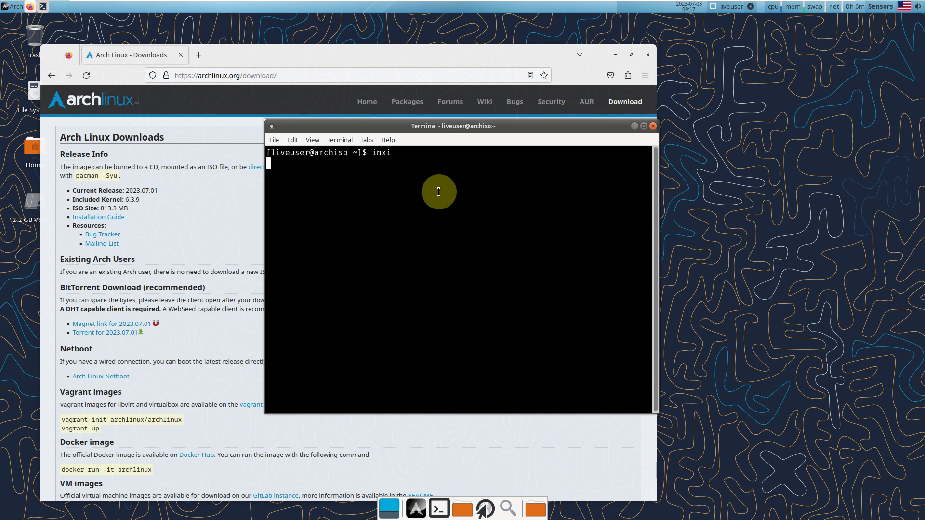
Run inxi with the terminal moved clear of the release information in Firefox, and highlight the reported kernel version.
left_click_drag(520, 130, 661, 127)
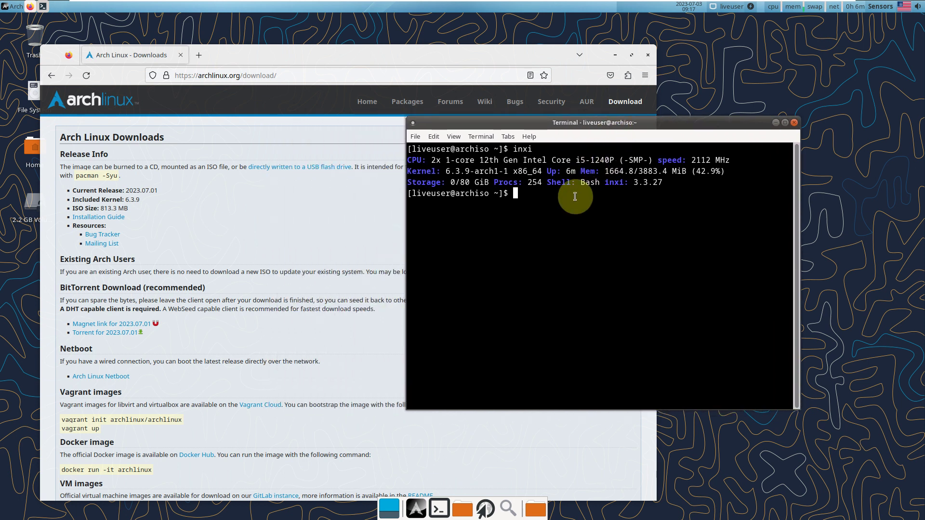
left_click_drag(446, 172, 509, 173)
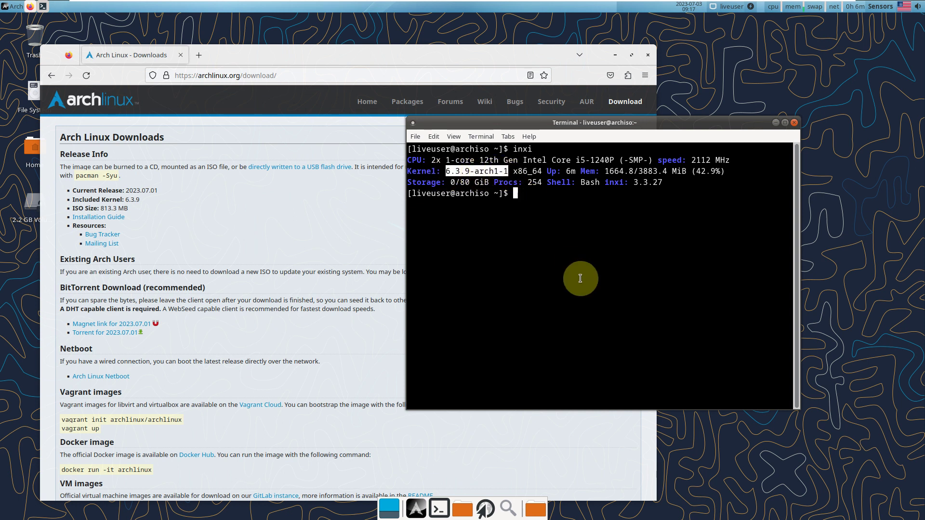
left_click(580, 275)
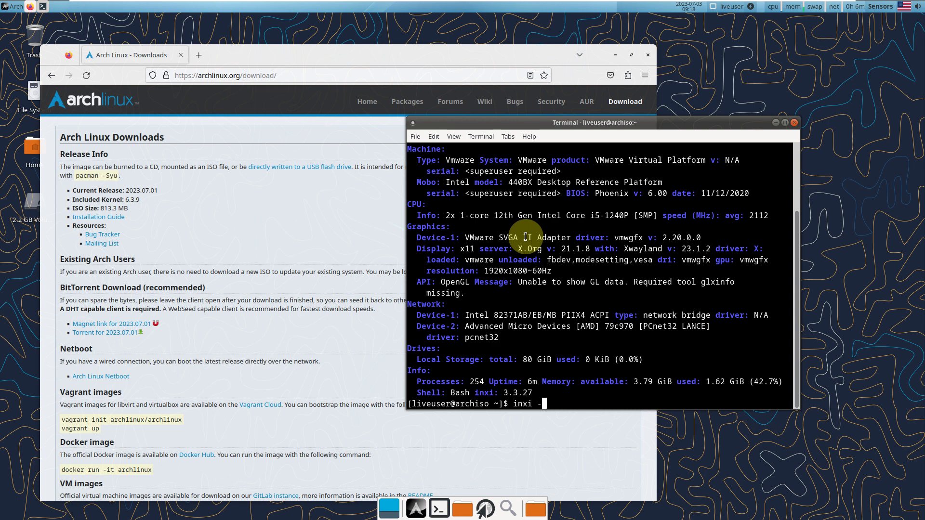
Show the graphics details with inxi -G and a system summary with neofetch.
type("G")
key("Return")
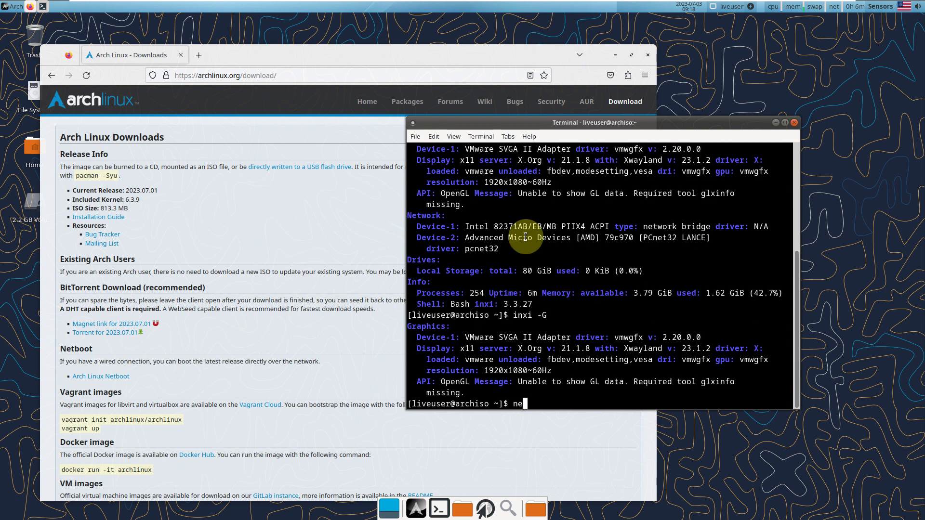
type("neofetch")
key("Return")
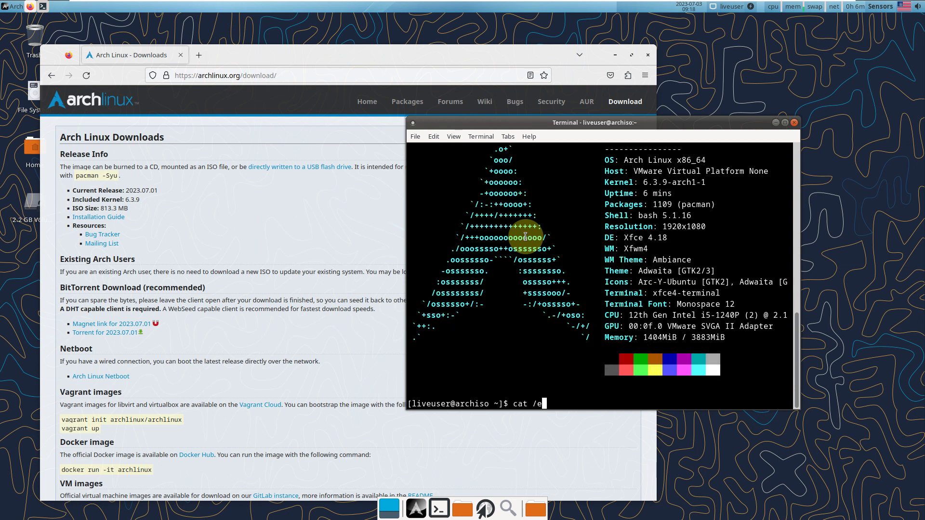
Print the contents of /etc/issue and list detailed system information with inxi.
type("cat /etc/issue")
key("Return")
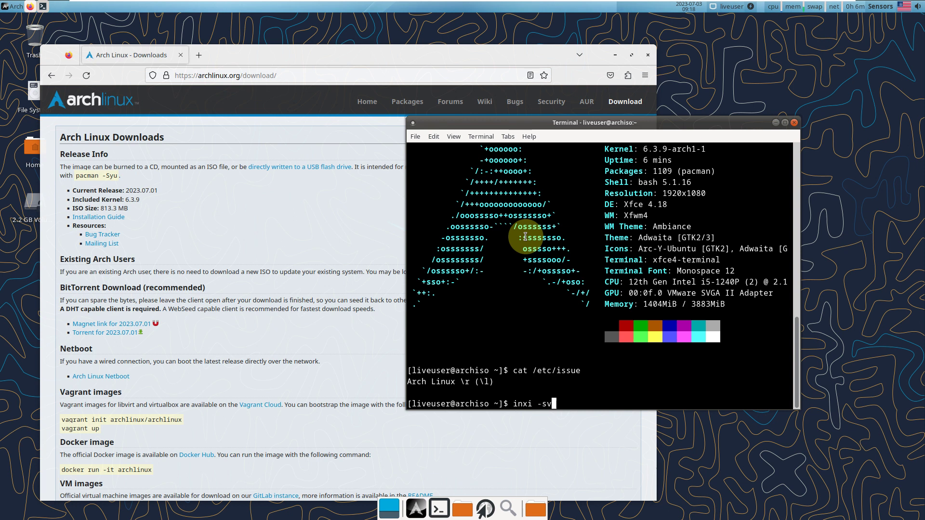
key("Return")
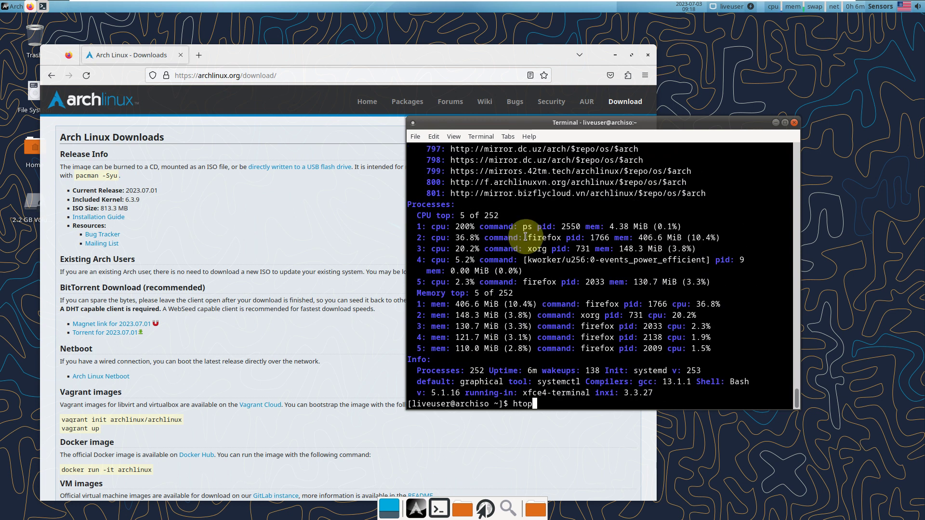
Run htop to view the running processes, and check the terminal emulator's About information.
type("htop")
key("Return")
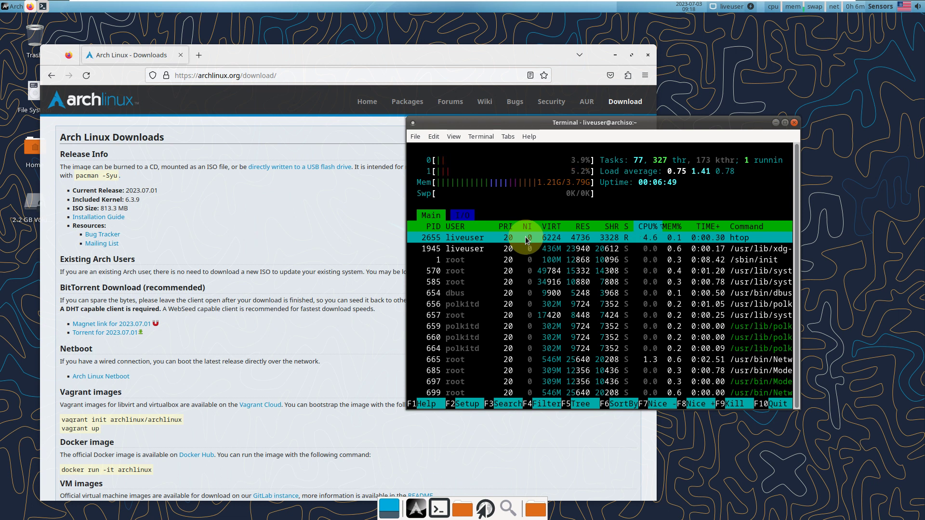
left_click(529, 137)
left_click(540, 163)
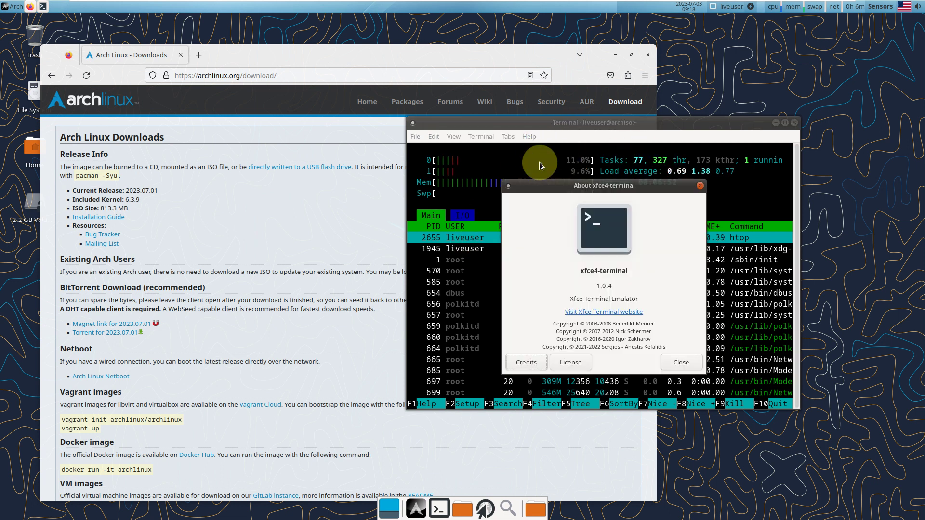
left_click(700, 186)
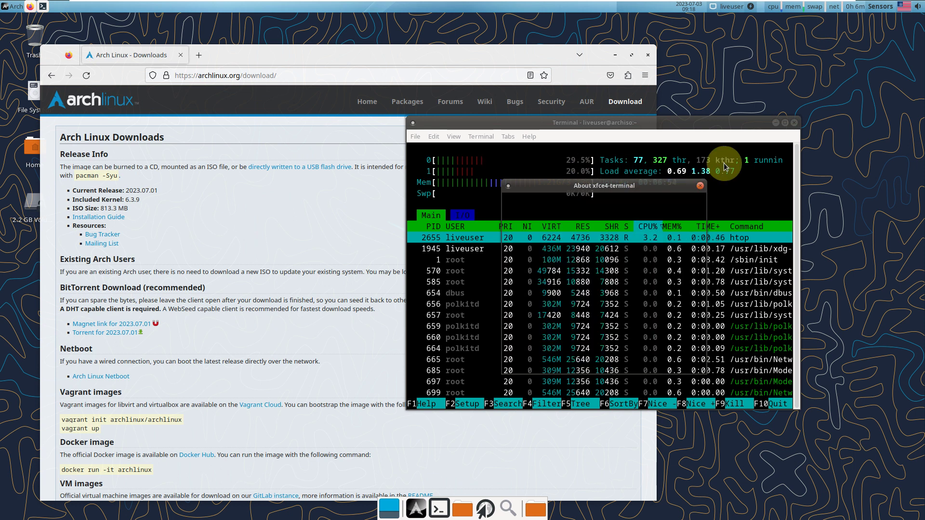
Close the terminal window while htop is still running, and close Firefox.
left_click(793, 123)
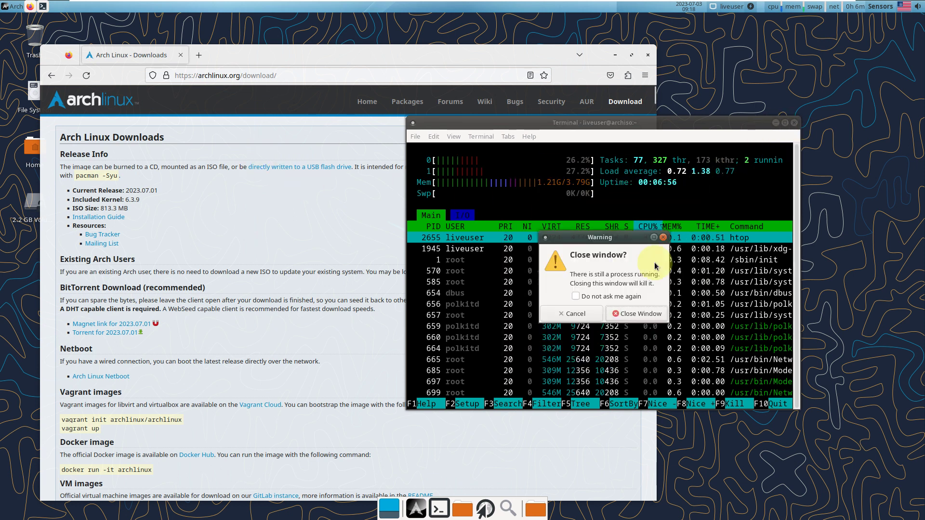
left_click(635, 313)
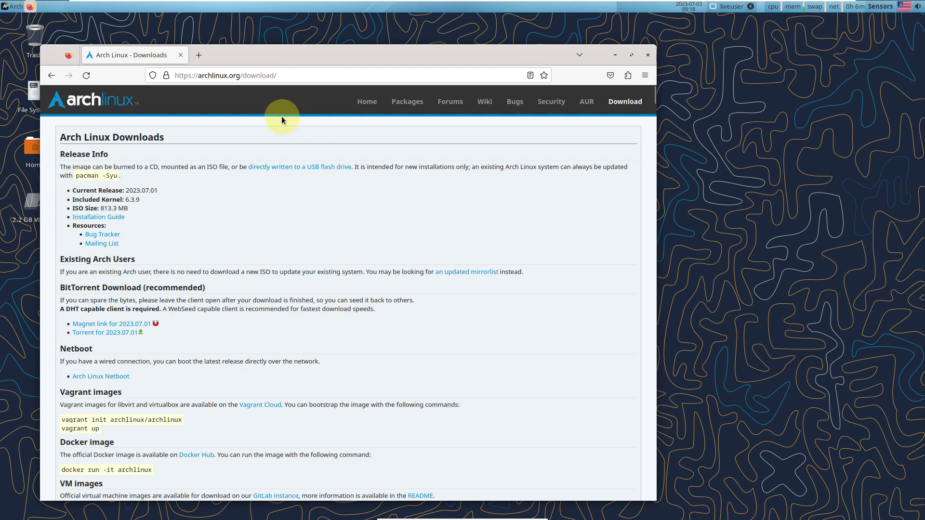
left_click(645, 58)
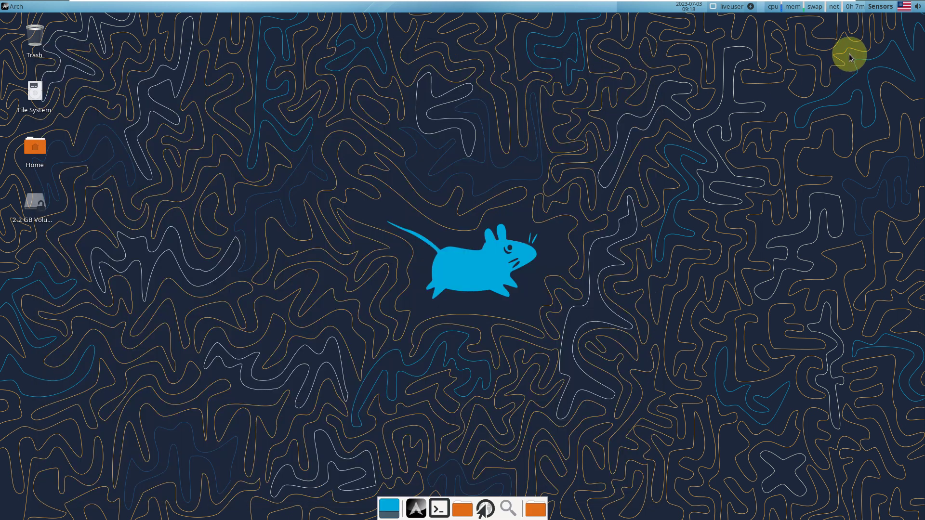
Inspect the panel's volume, keyboard layout and sensors items and the options in the user session menu.
left_click(916, 9)
left_click(904, 11)
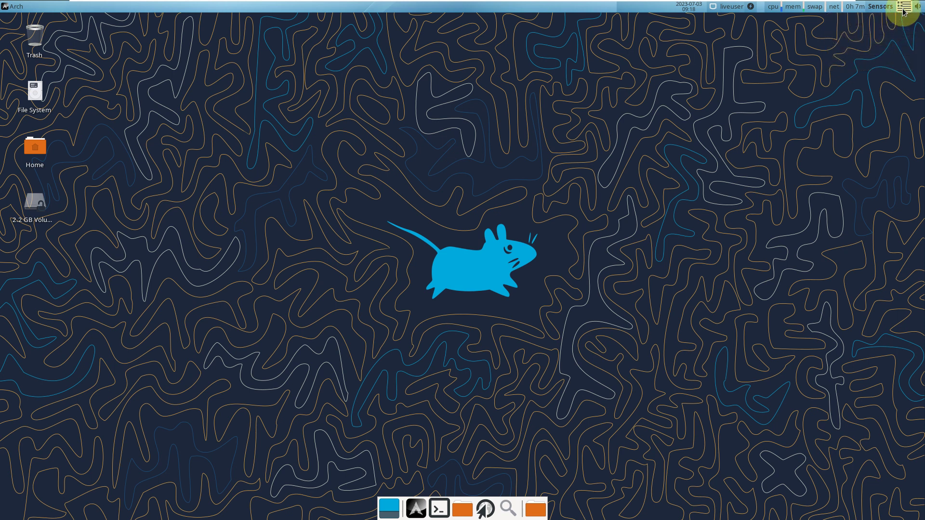
left_click(886, 9)
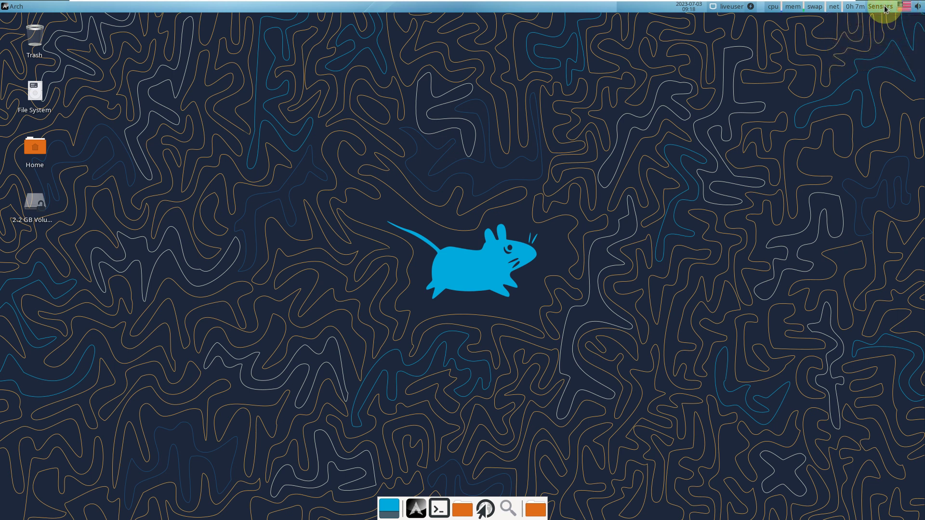
left_click(739, 10)
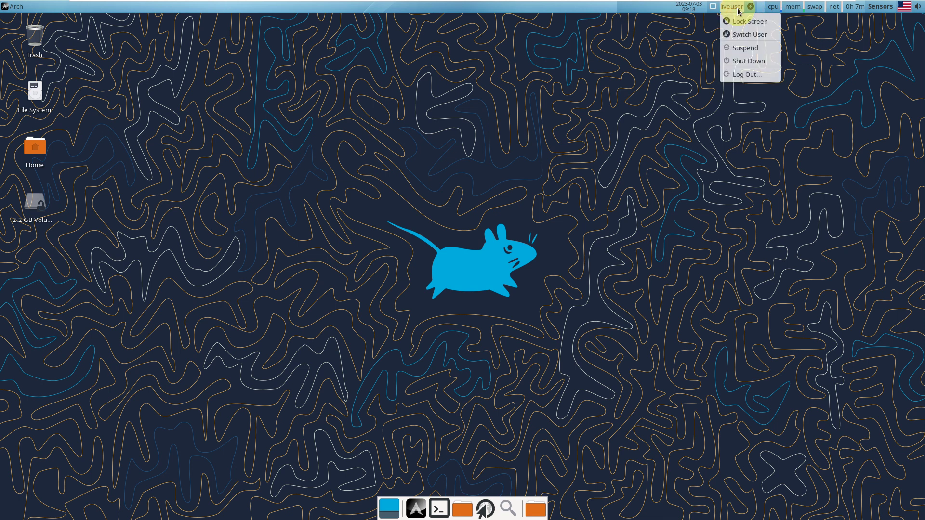
left_click(751, 145)
left_click(750, 7)
left_click(768, 107)
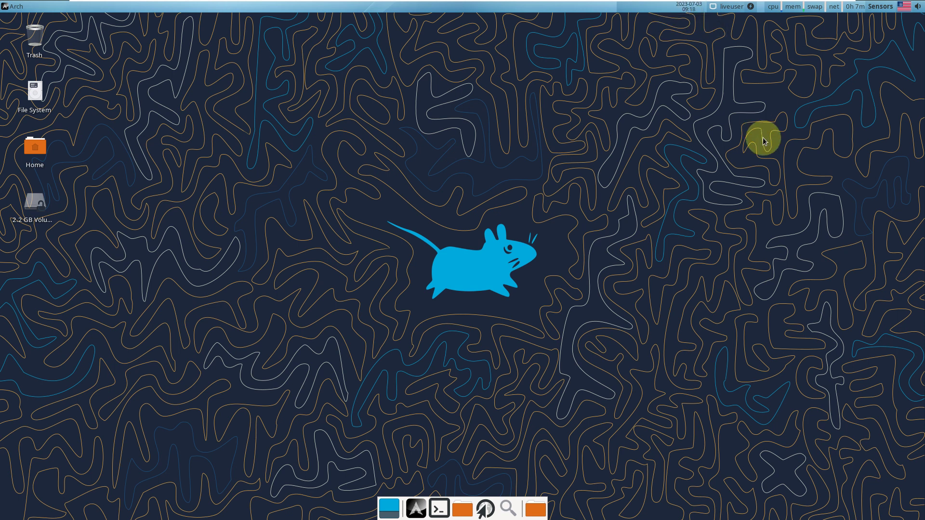
View the Xfce panel's About information and close it.
right_click(456, 10)
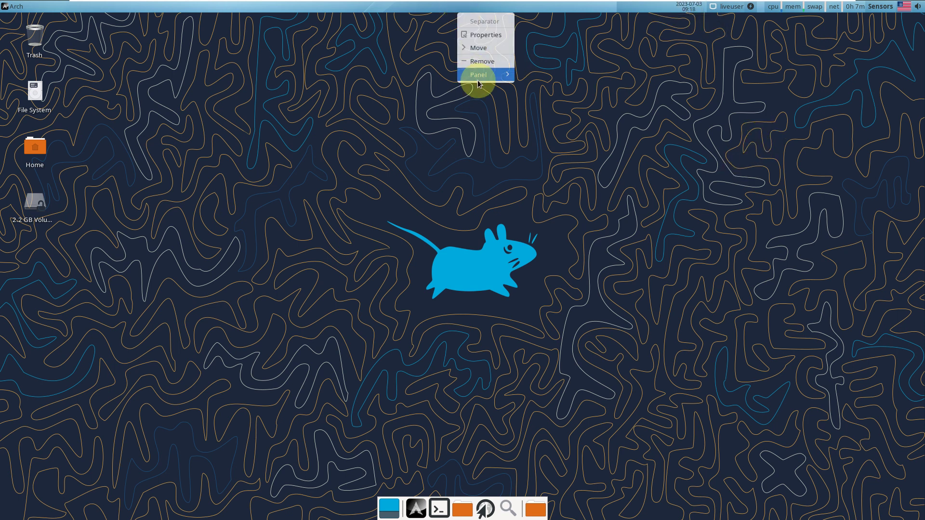
mouse_move(478, 79)
left_click(559, 126)
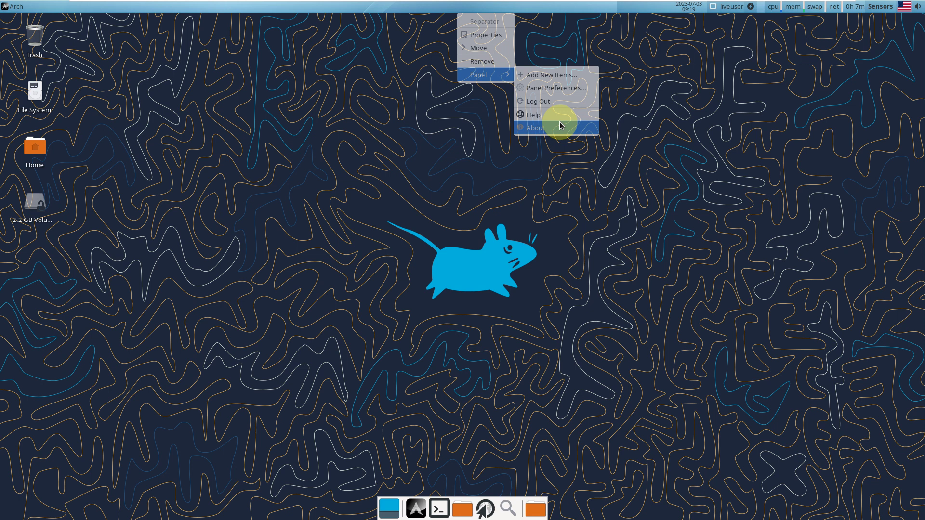
left_click(539, 328)
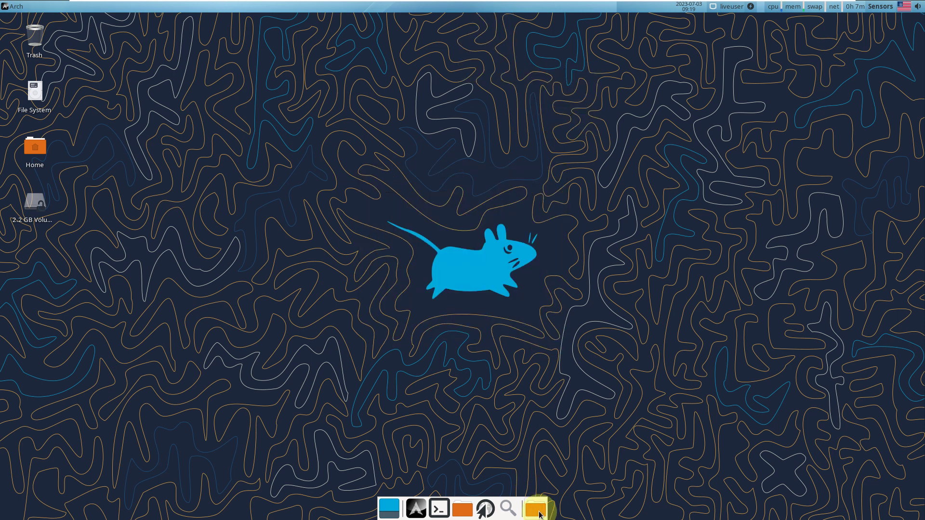
Open the Documents folder in the Thunar file manager, view Thunar's About information and close that dialog.
left_click(534, 510)
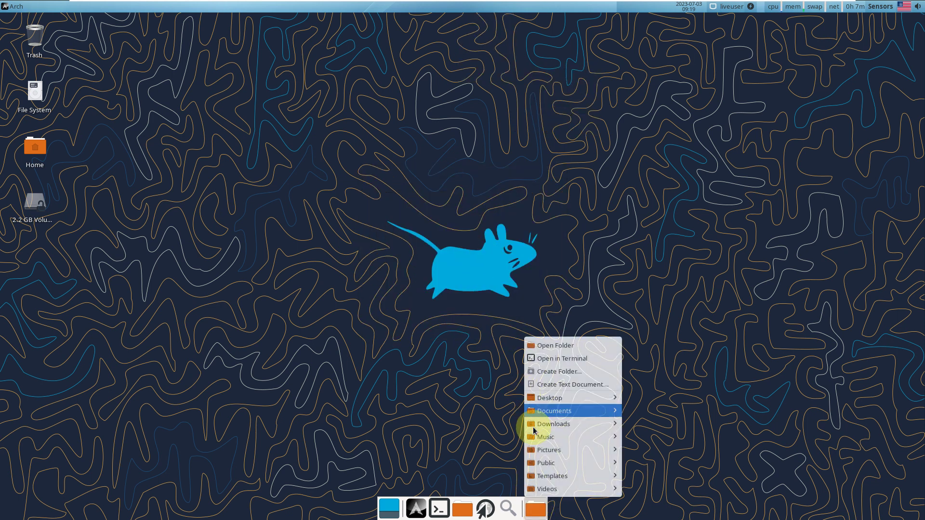
mouse_move(547, 408)
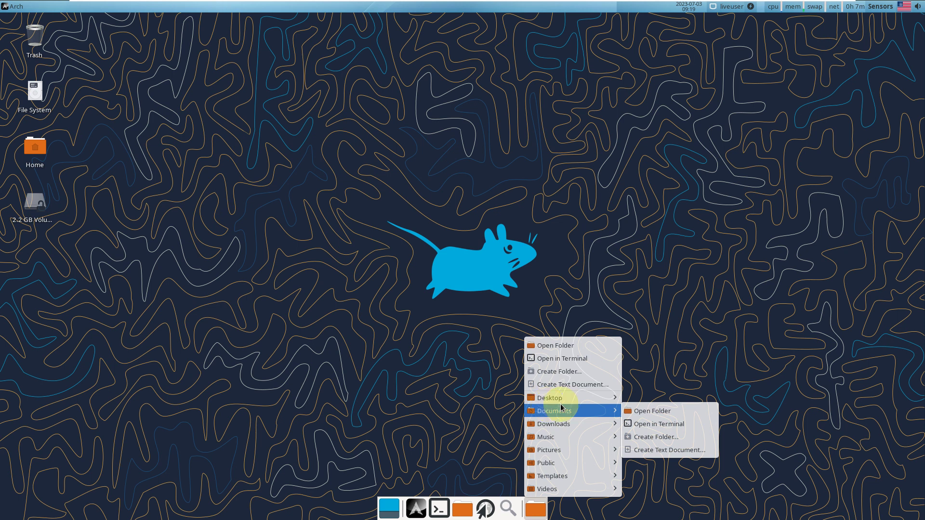
left_click(707, 410)
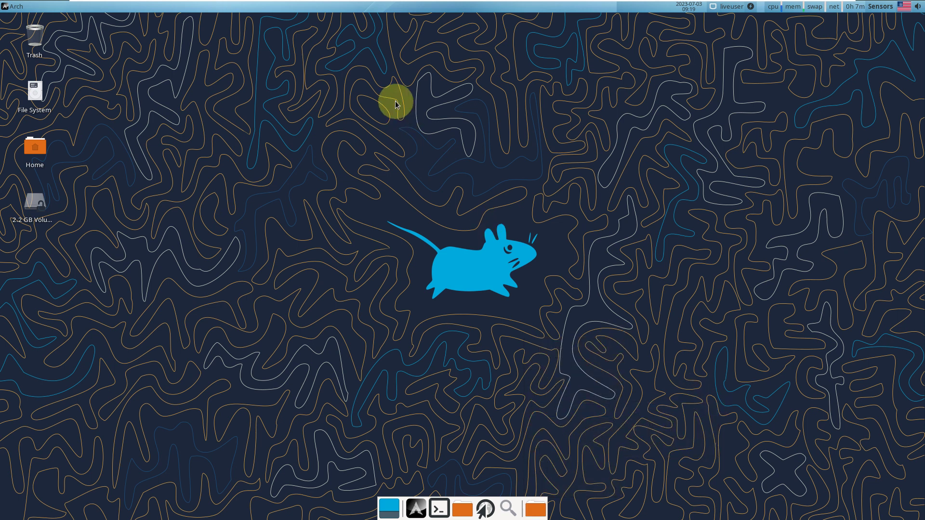
left_click(373, 164)
left_click(385, 192)
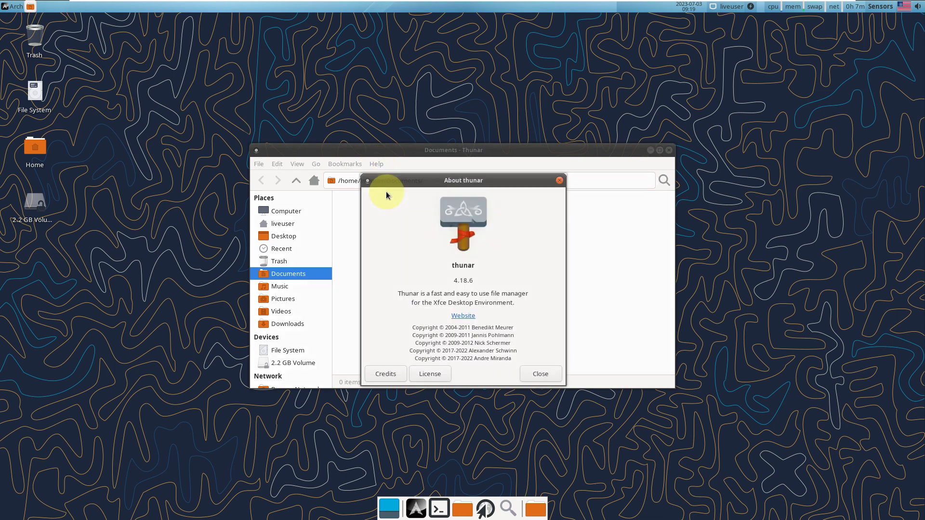
left_click(540, 373)
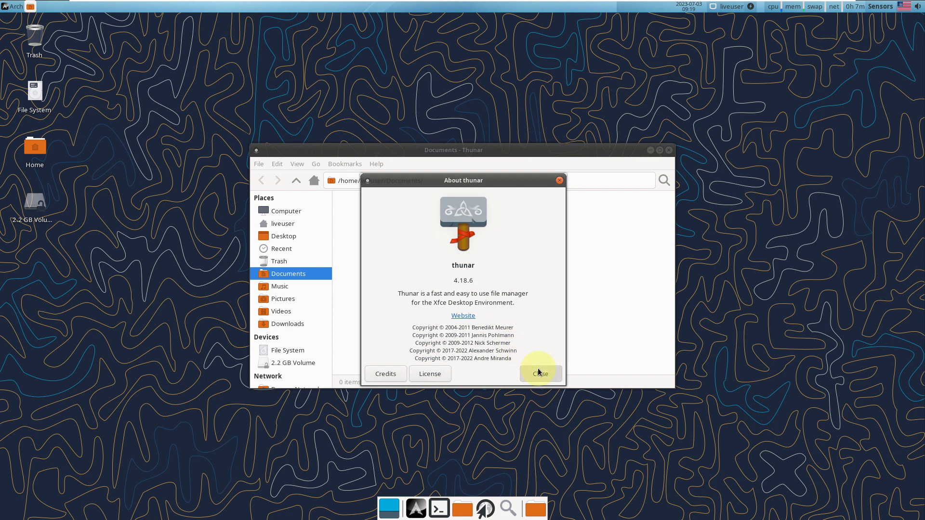
Close the Documents window and launch Add/Remove Software from the list of all applications.
left_click(668, 150)
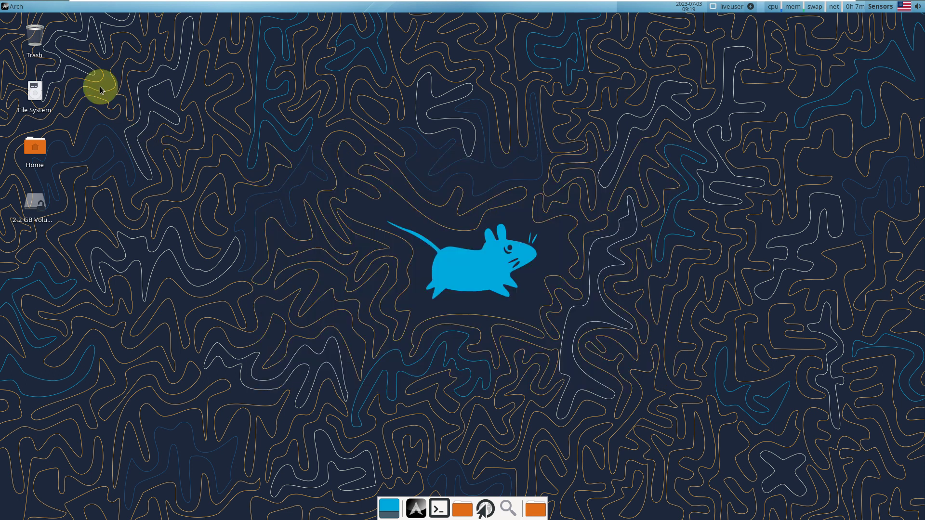
left_click(22, 11)
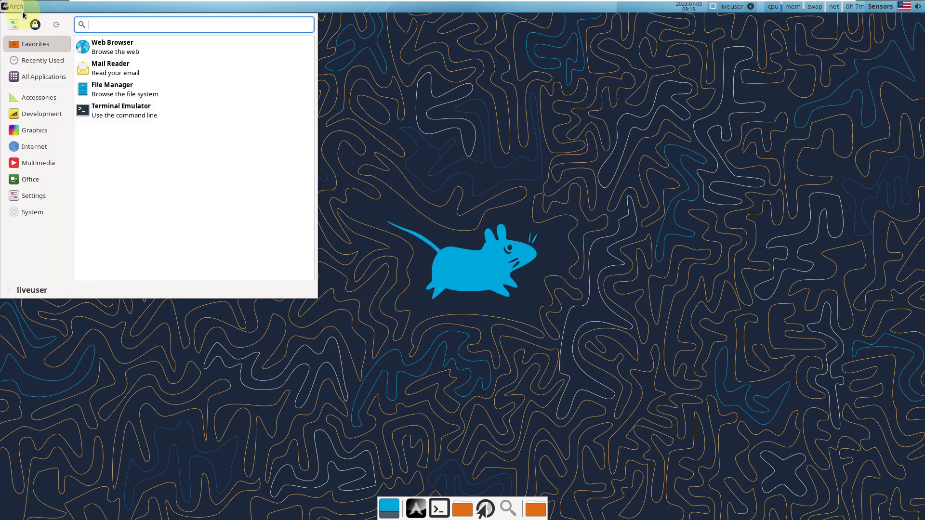
mouse_move(43, 80)
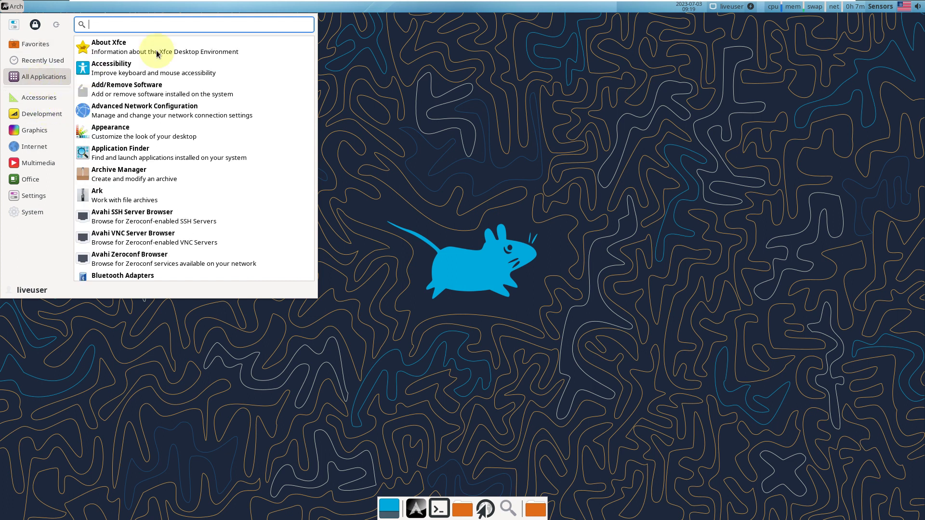
left_click(172, 86)
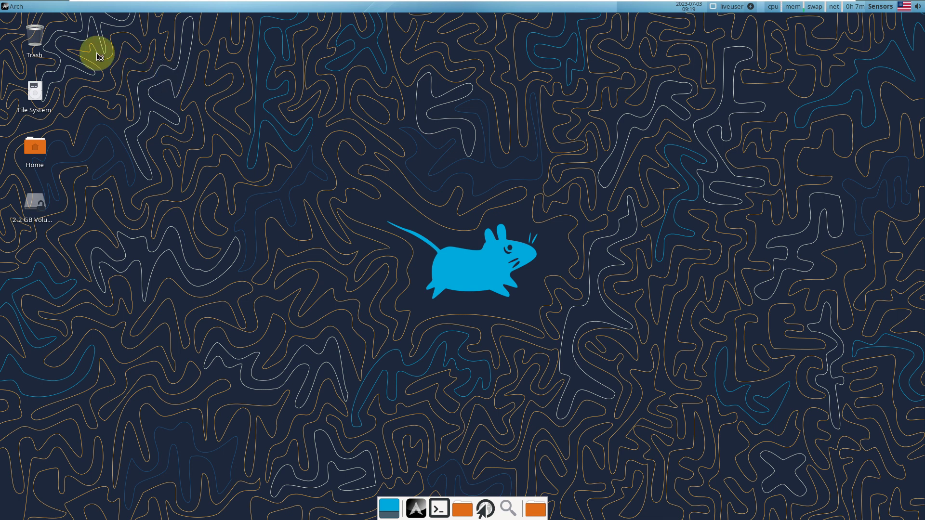
Look through the installed applications in the Accessories, Development, Graphics, Internet and Multimedia categories.
left_click(23, 10)
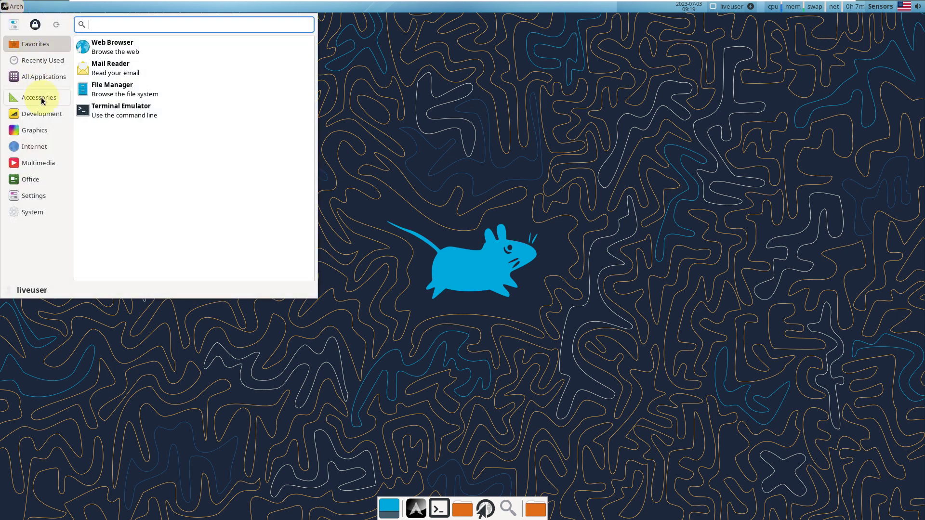
left_click(37, 97)
scroll(126, 107, "down", 5)
scroll(127, 107, "down", 1)
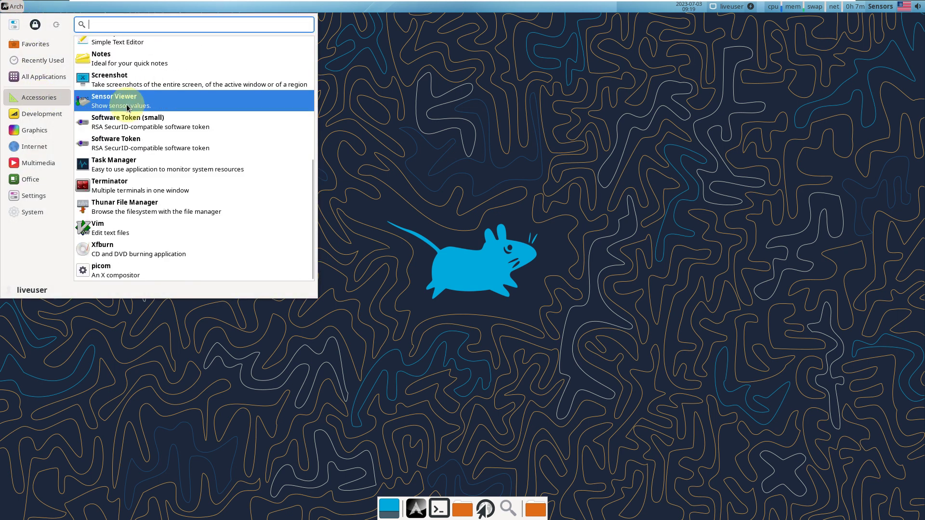
left_click(43, 114)
left_click(45, 144)
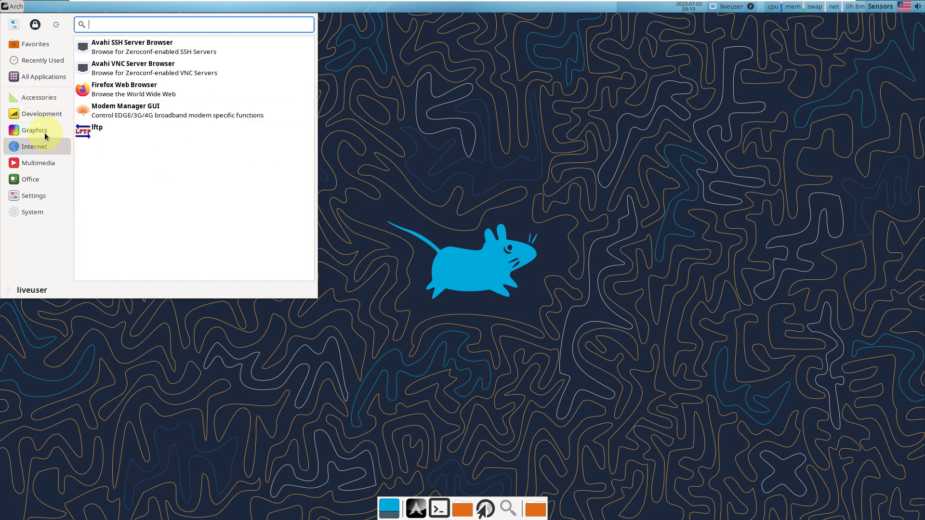
left_click(44, 131)
left_click(45, 151)
left_click(65, 163)
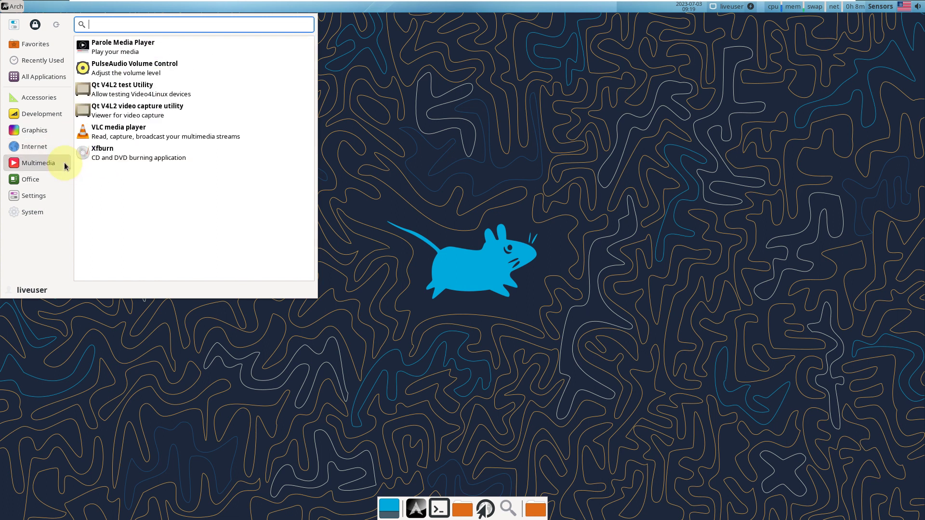
Look through the Office, Settings and System application categories, going through the full System list again.
left_click(43, 181)
left_click(42, 195)
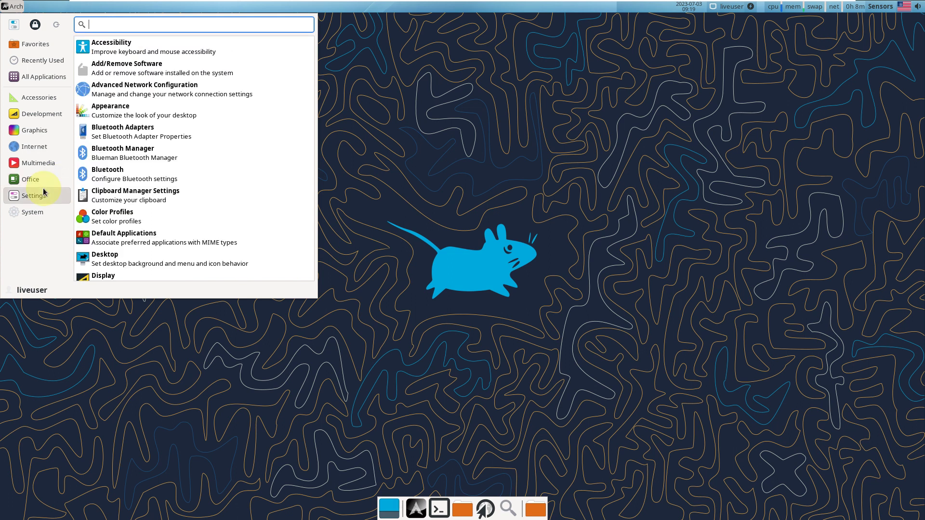
scroll(134, 136, "down", 17)
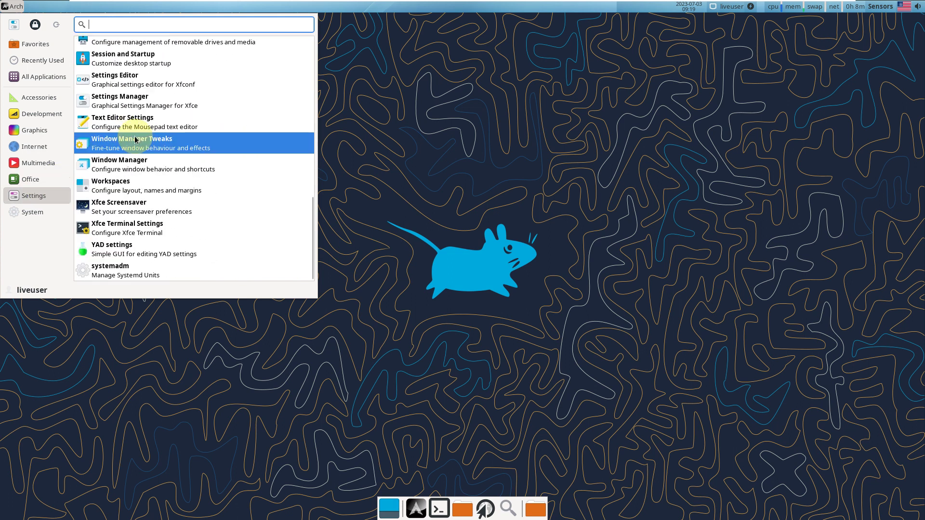
left_click(54, 212)
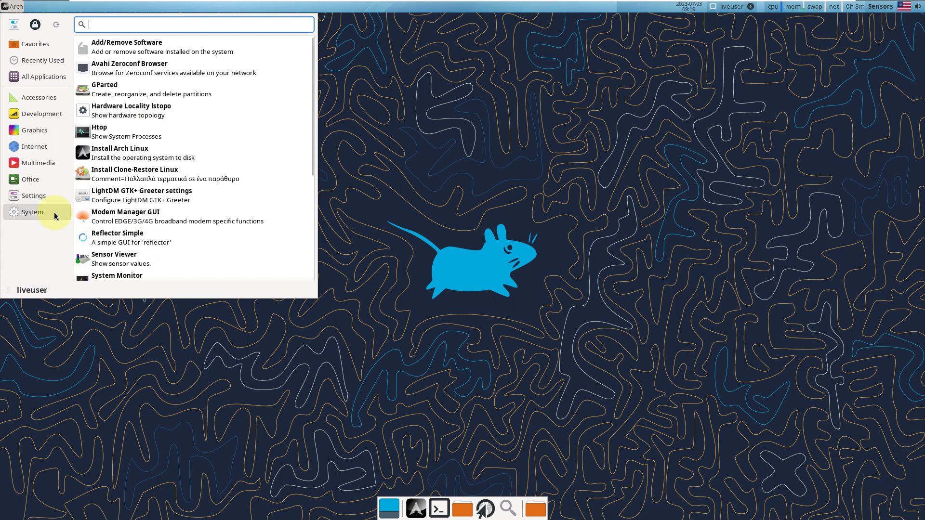
left_click(157, 160)
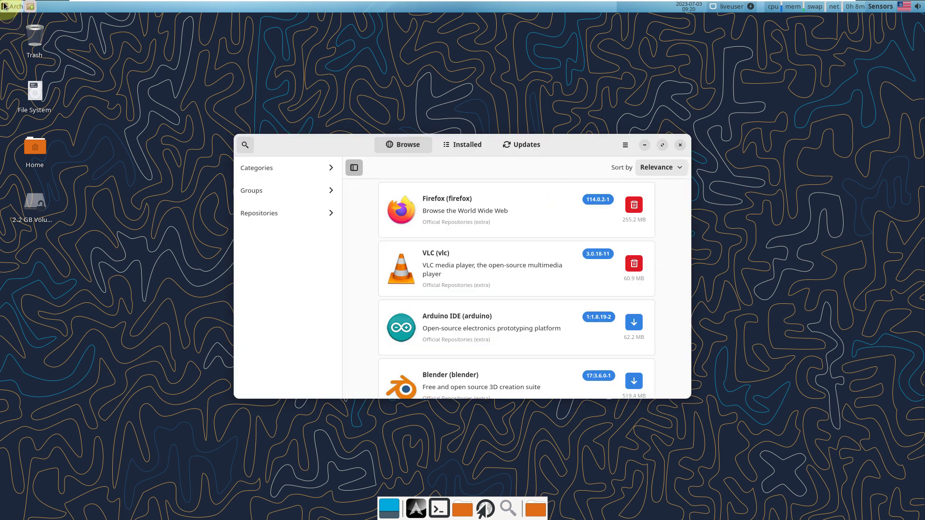
key("super")
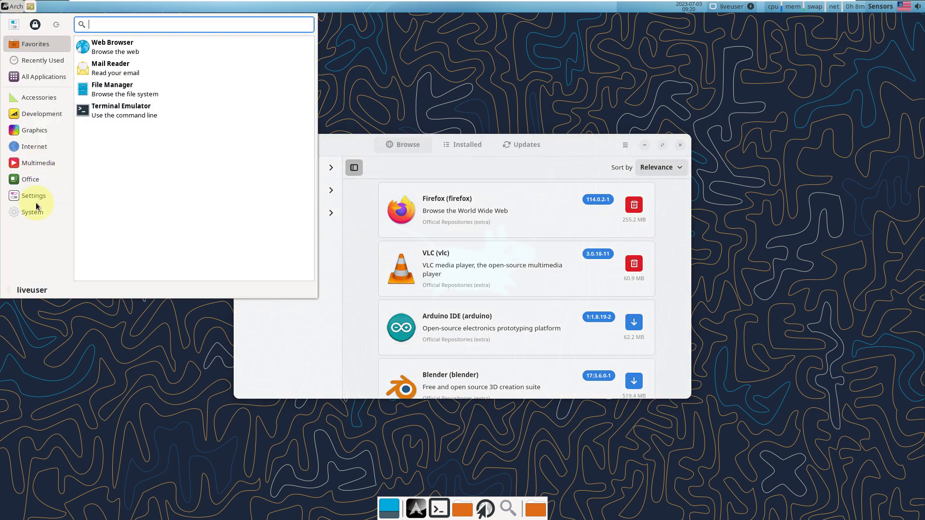
left_click(34, 200)
left_click(36, 211)
scroll(123, 162, "down", 5)
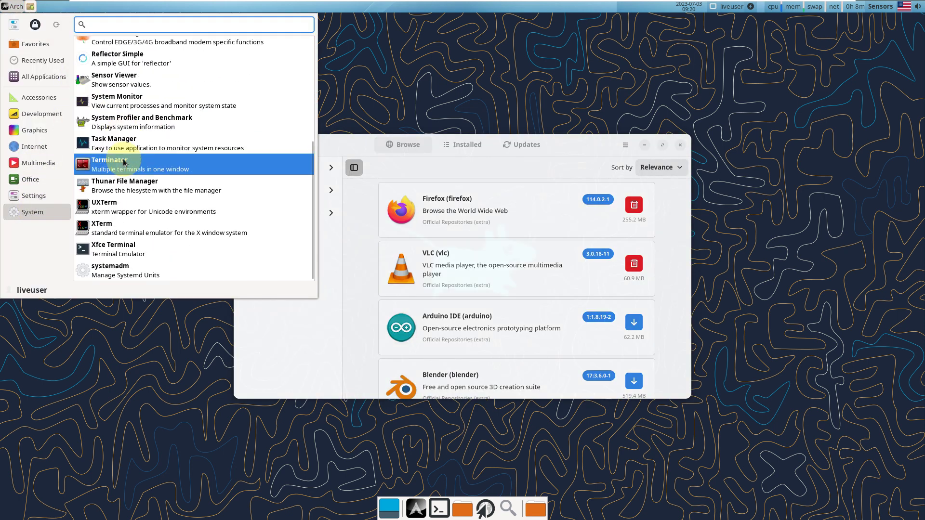
scroll(123, 163, "up", 5)
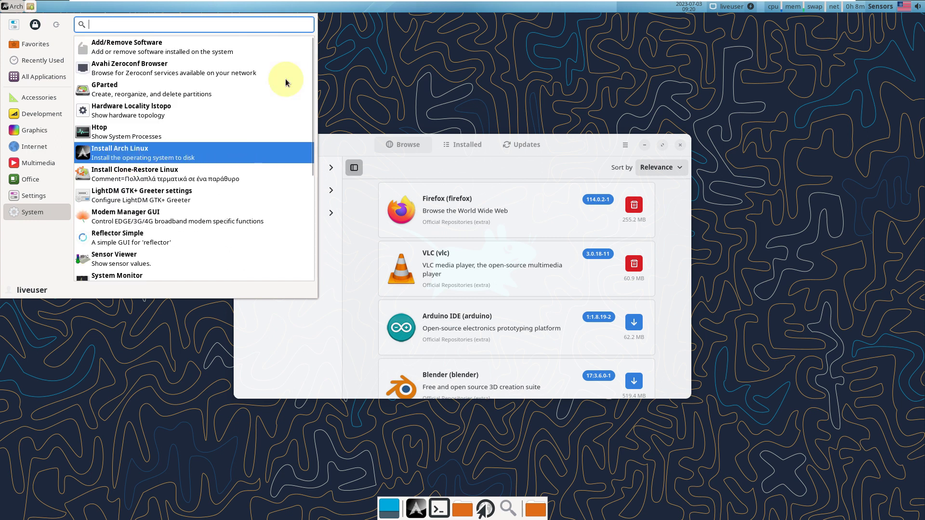
Maximize the package manager window and look through the packages suggested for browsing.
left_click(659, 148)
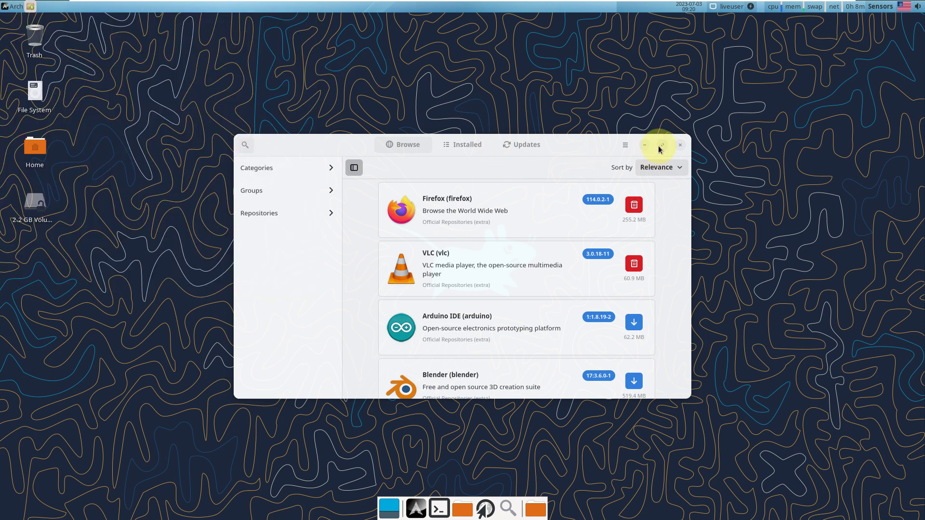
left_click(660, 148)
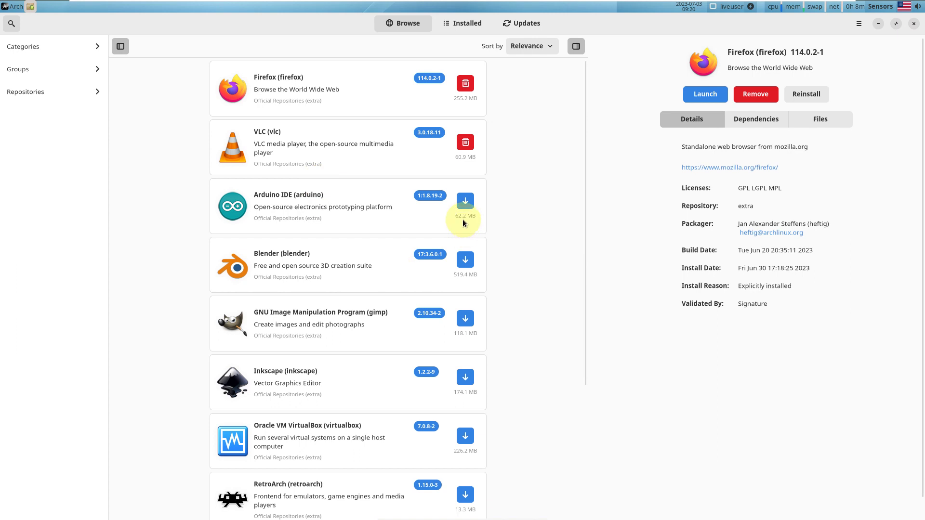
scroll(462, 221, "down", 4)
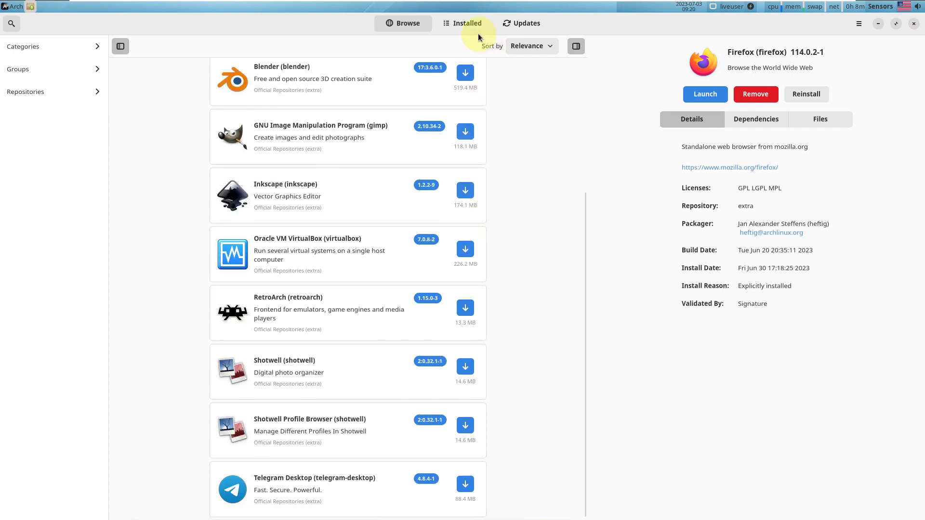
Look through the complete list of installed packages down to its end.
left_click(471, 25)
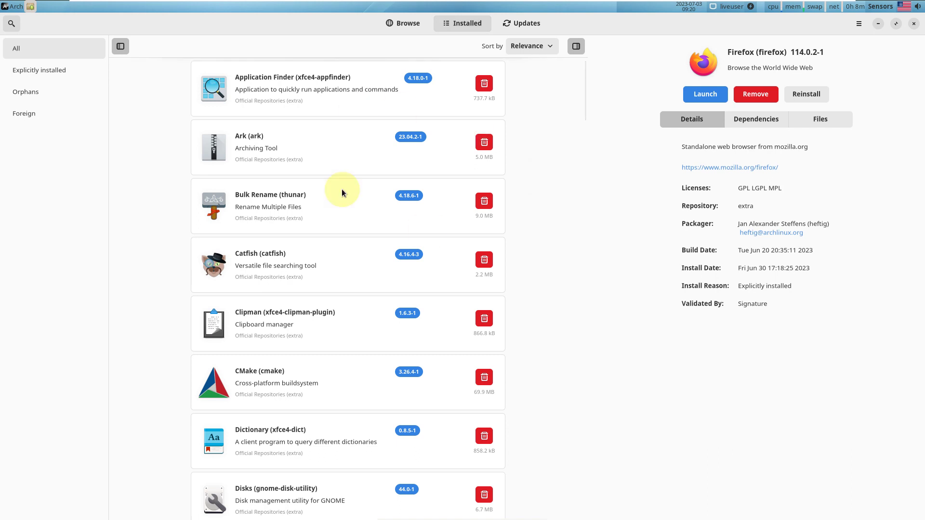
scroll(587, 130, "down", 2)
left_click_drag(586, 130, 584, 519)
scroll(583, 505, "down", 5)
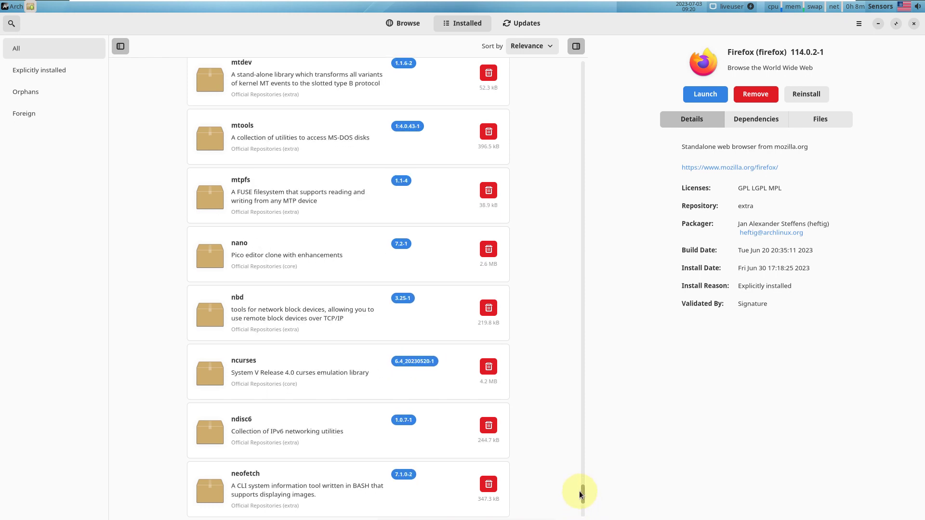
left_click_drag(584, 497, 584, 519)
scroll(568, 466, "down", 3)
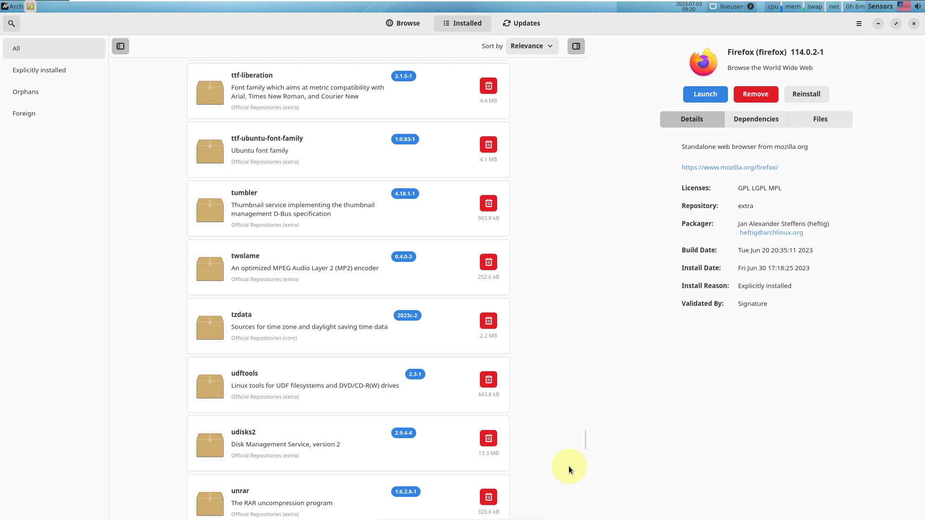
scroll(568, 466, "up", 5)
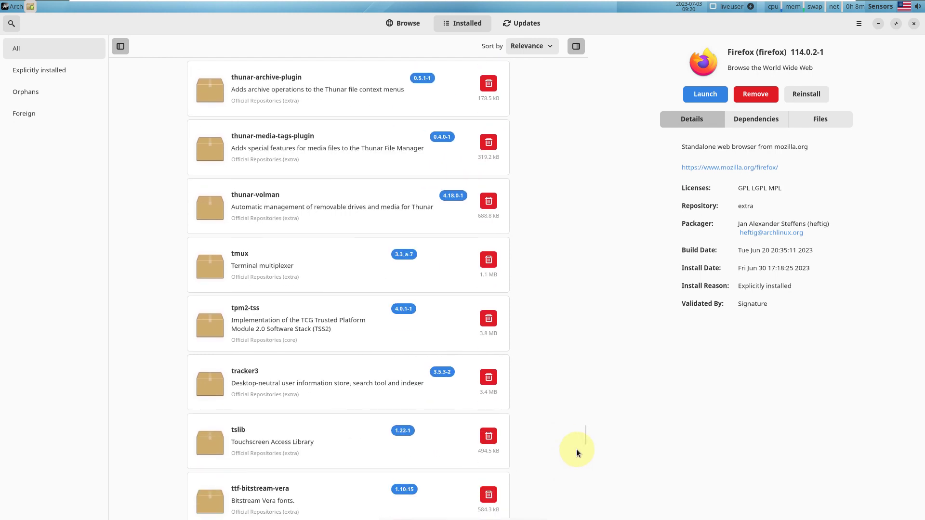
left_click_drag(585, 430, 584, 506)
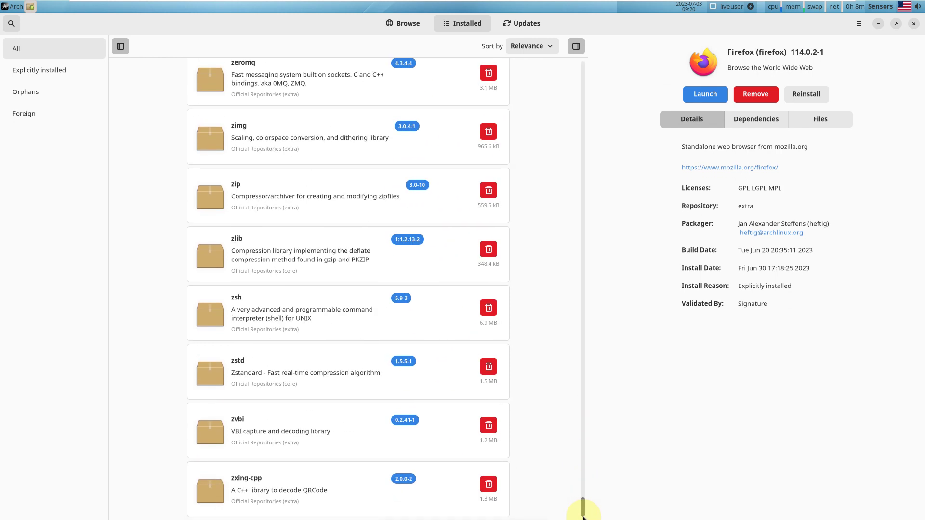
Check for package updates, and view the package manager's About information and close it.
left_click(525, 24)
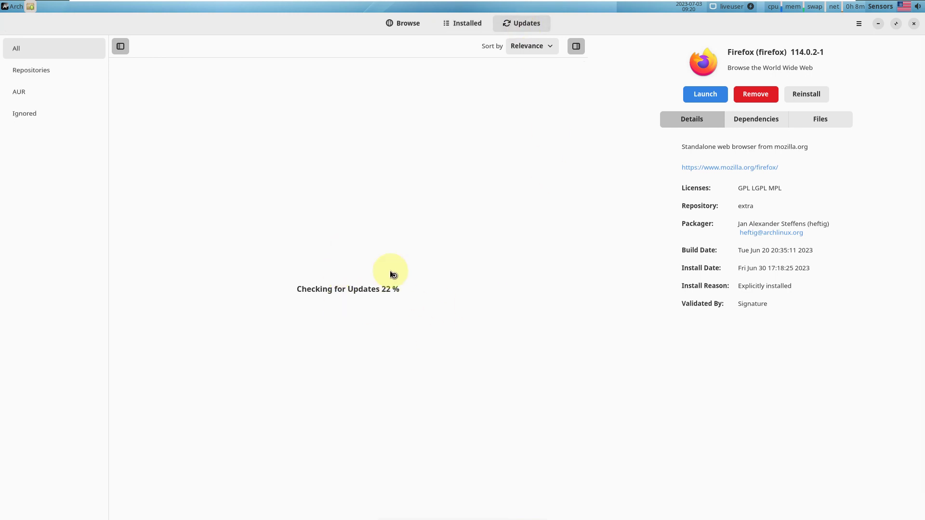
left_click(859, 24)
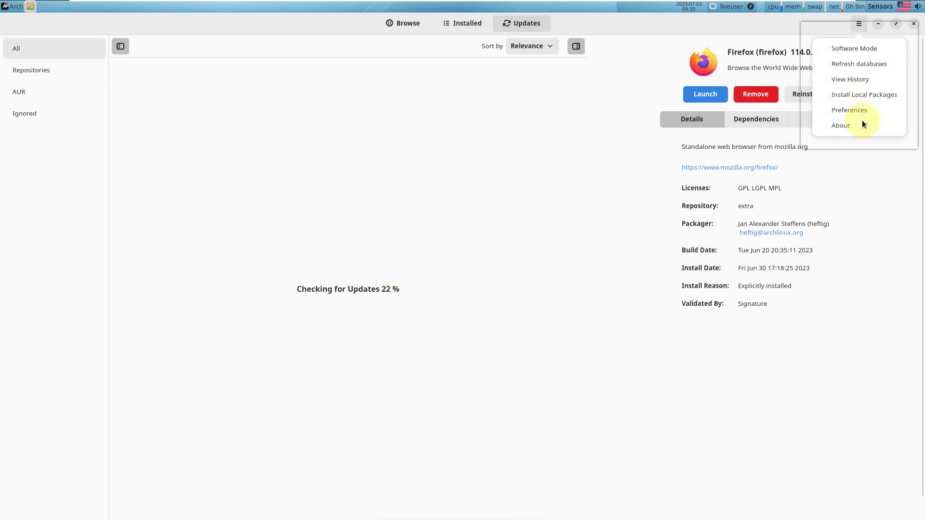
left_click(850, 123)
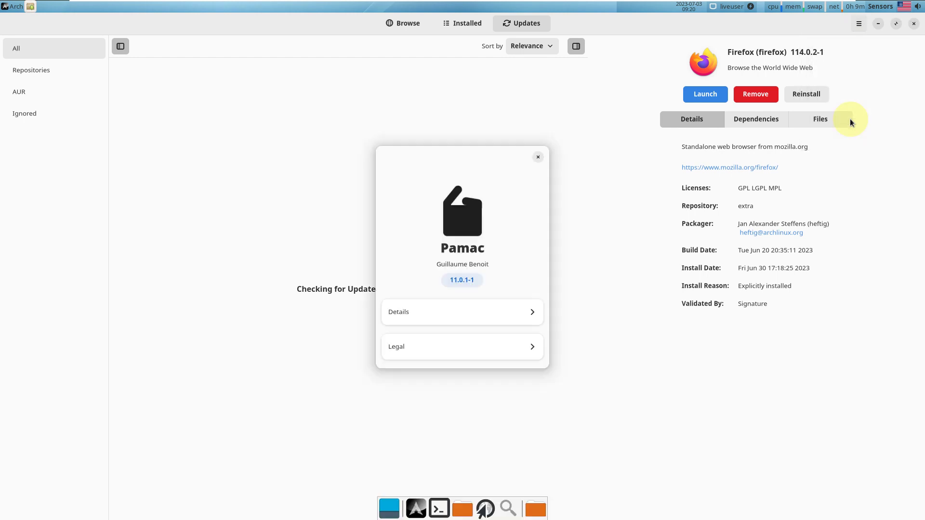
left_click(539, 157)
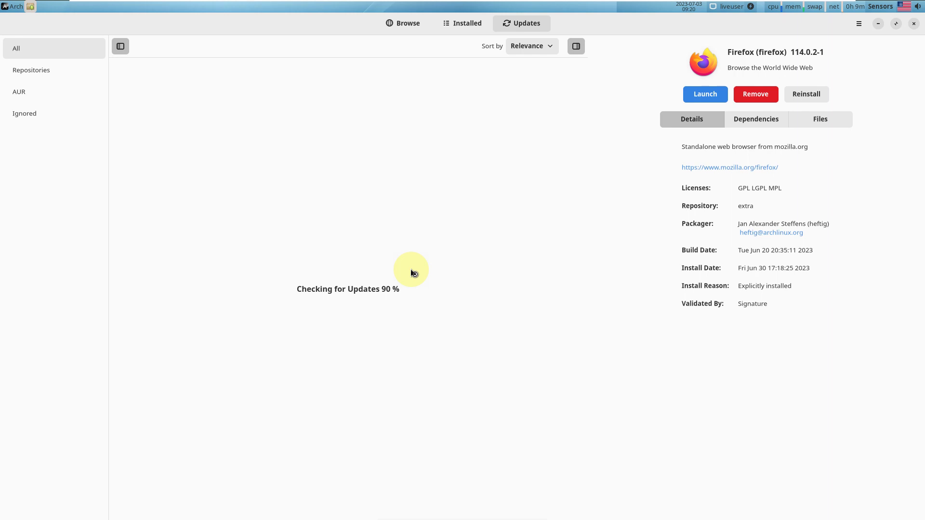
Restore the package manager to its smaller size and set the desktop wallpaper to the abstract blue image with light streaks from the xfce folder.
left_click(896, 25)
right_click(129, 188)
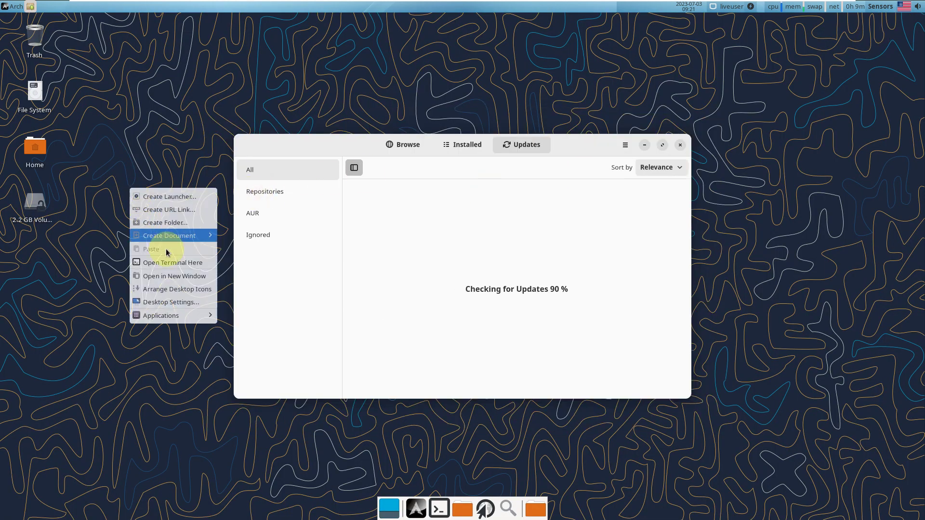
left_click(179, 307)
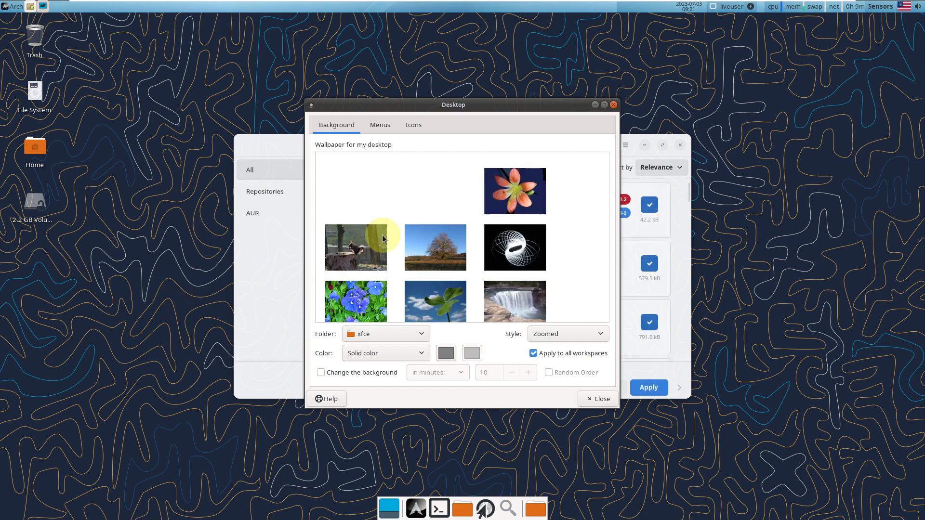
scroll(542, 186, "down", 3)
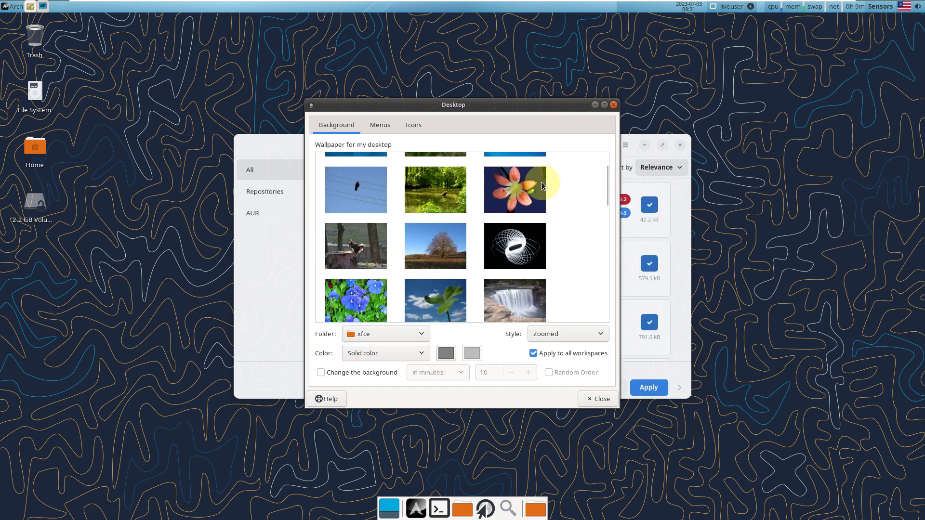
scroll(541, 186, "up", 4)
scroll(542, 186, "down", 10)
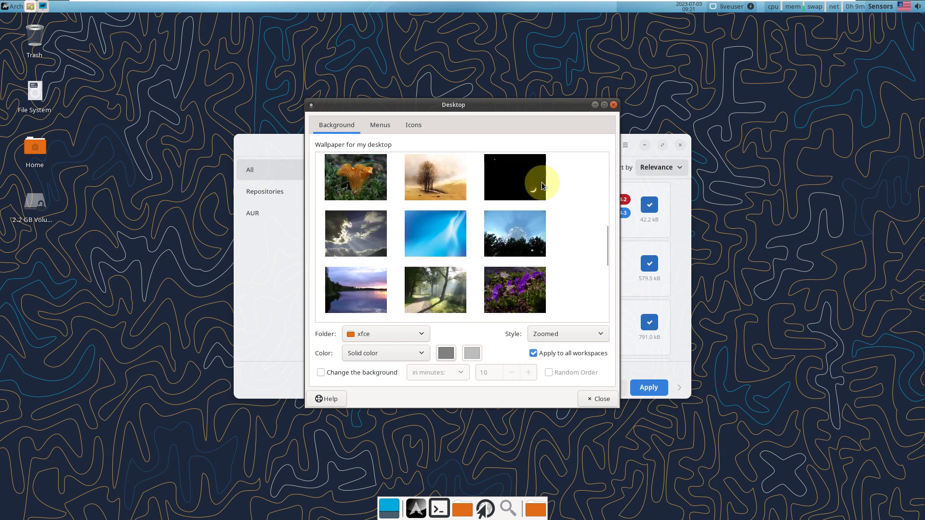
scroll(542, 186, "down", 2)
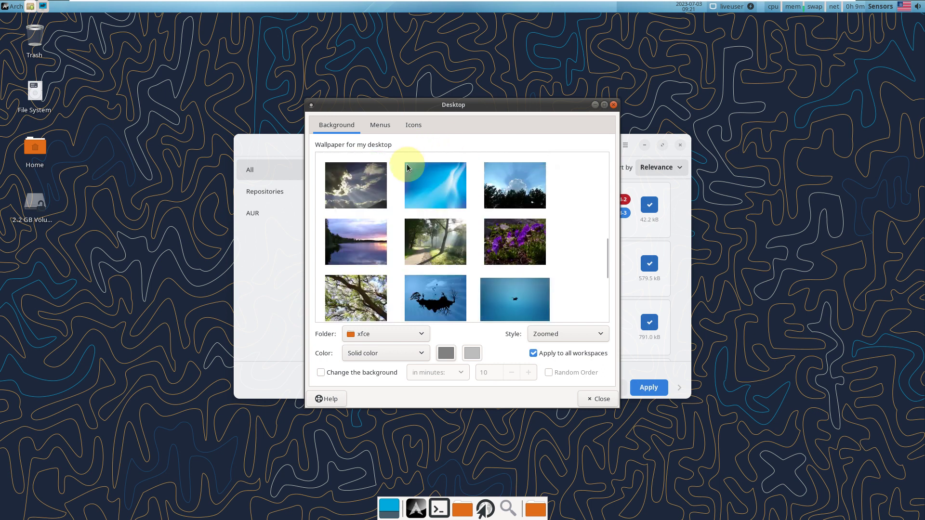
left_click(450, 192)
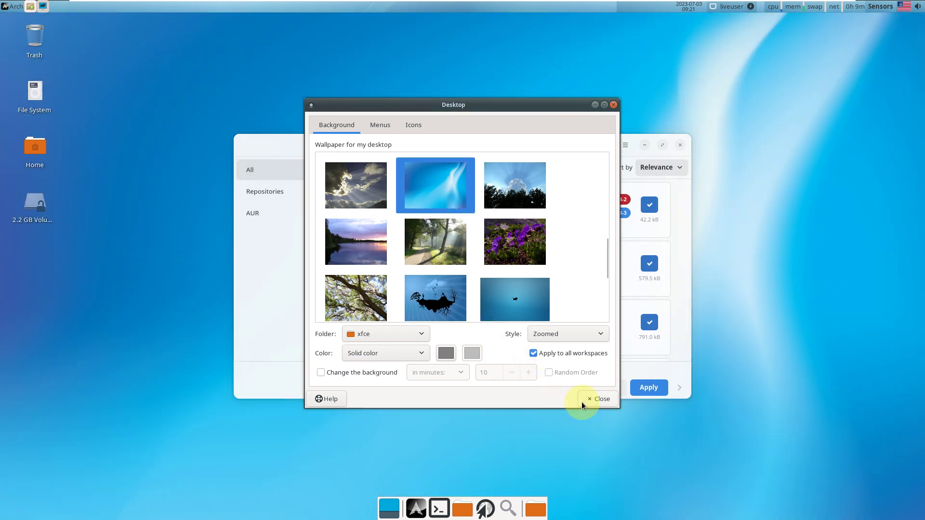
left_click(582, 402)
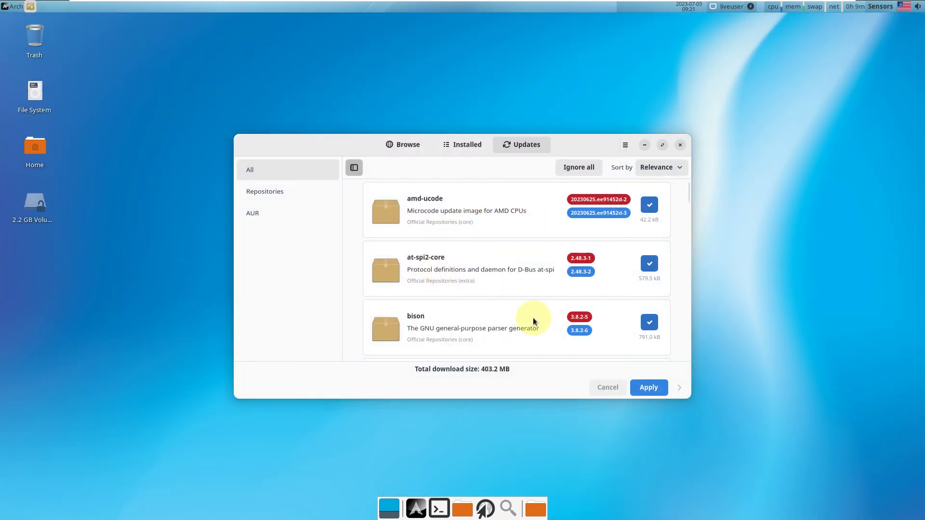
Maximize the package manager window, look through the available updates down to the end of the list, and close the package manager.
scroll(533, 318, "down", 5)
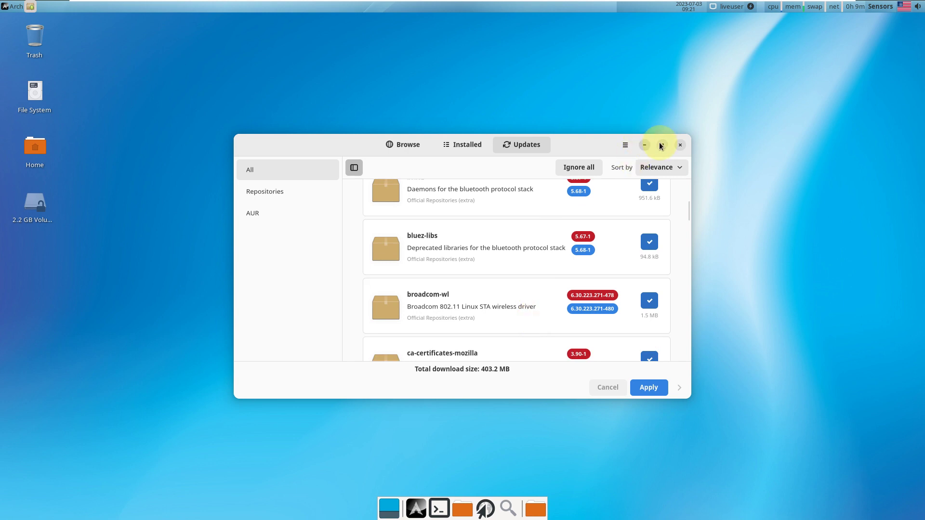
left_click(661, 145)
scroll(475, 192, "up", 3)
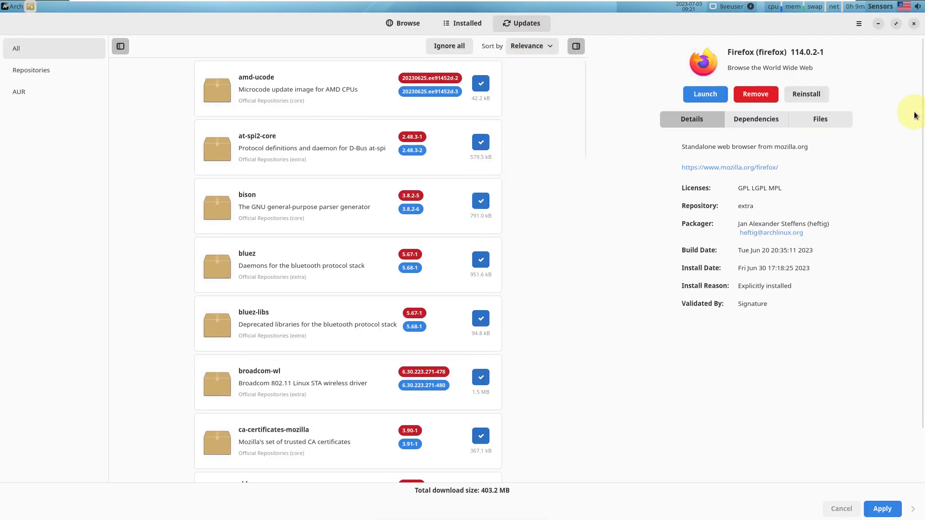
scroll(915, 154, "down", 2)
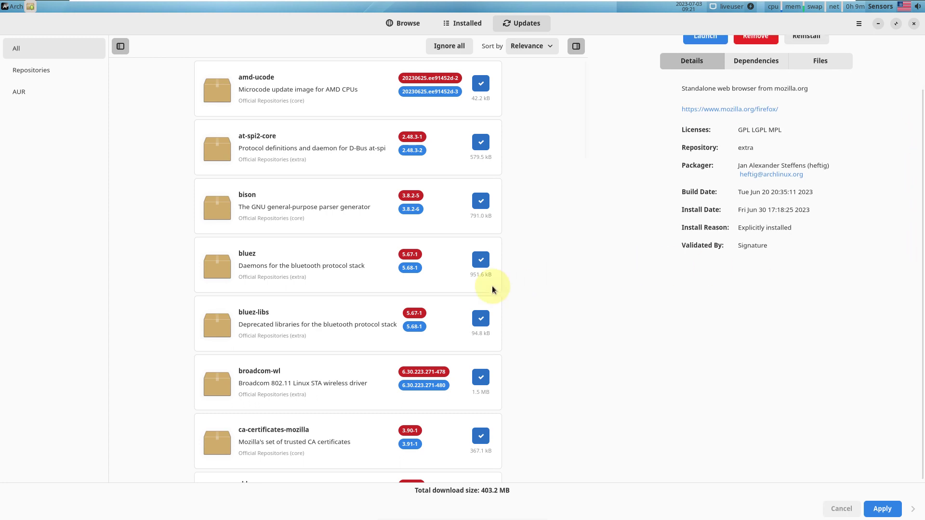
scroll(492, 288, "down", 3)
left_click_drag(583, 140, 578, 449)
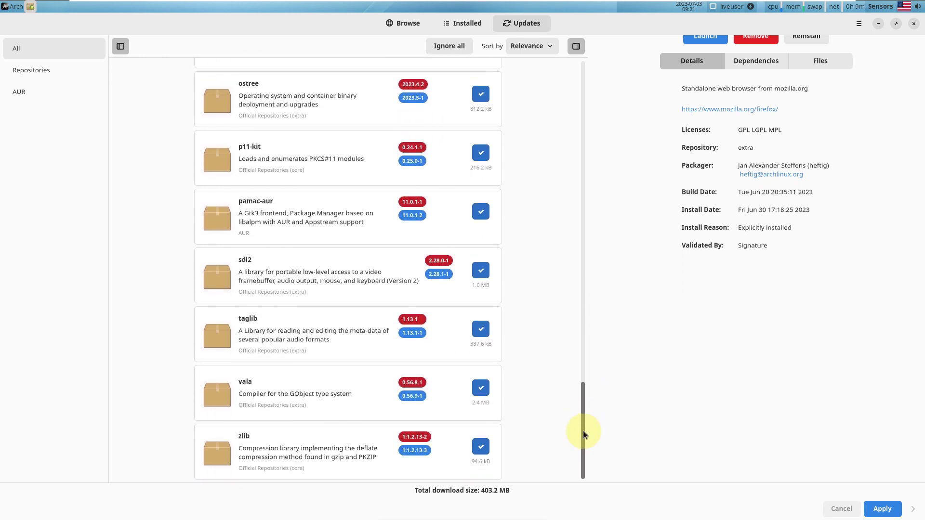
left_click(913, 23)
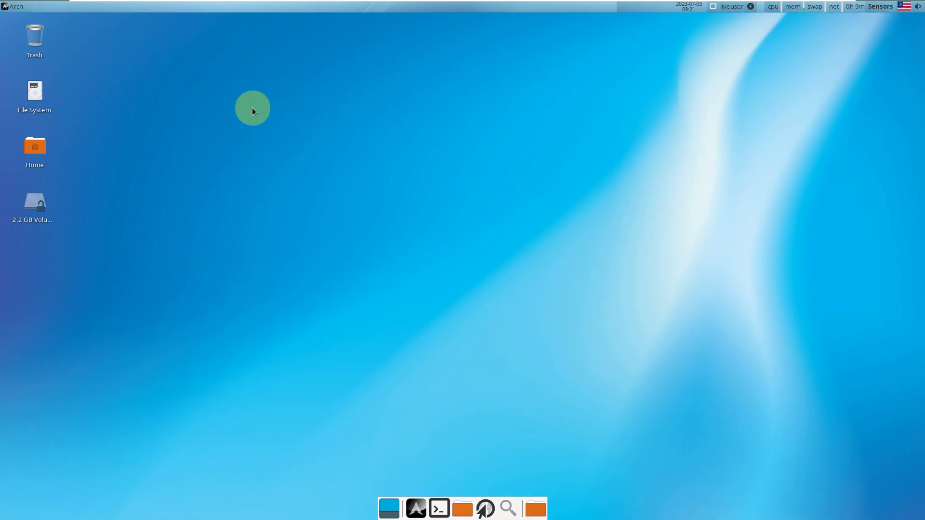
Launch System Monitor from the System category of applications.
left_click(22, 9)
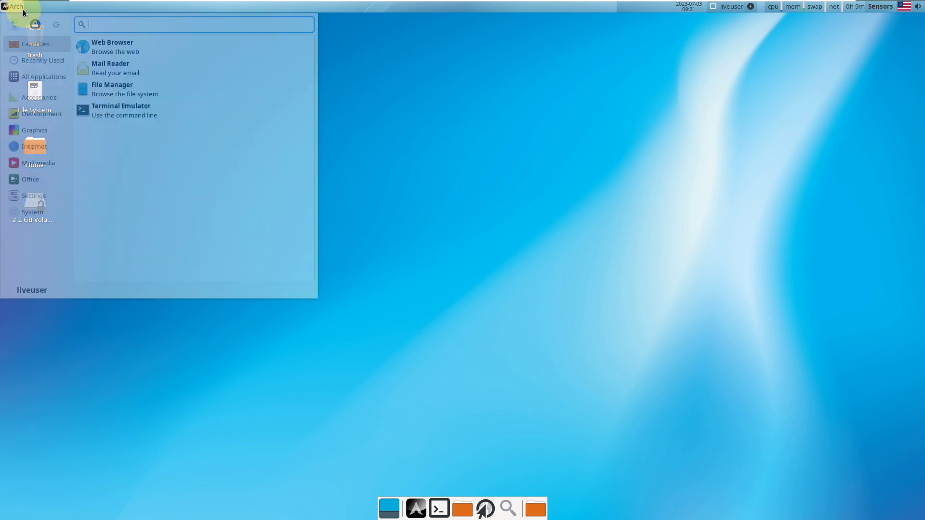
mouse_move(39, 208)
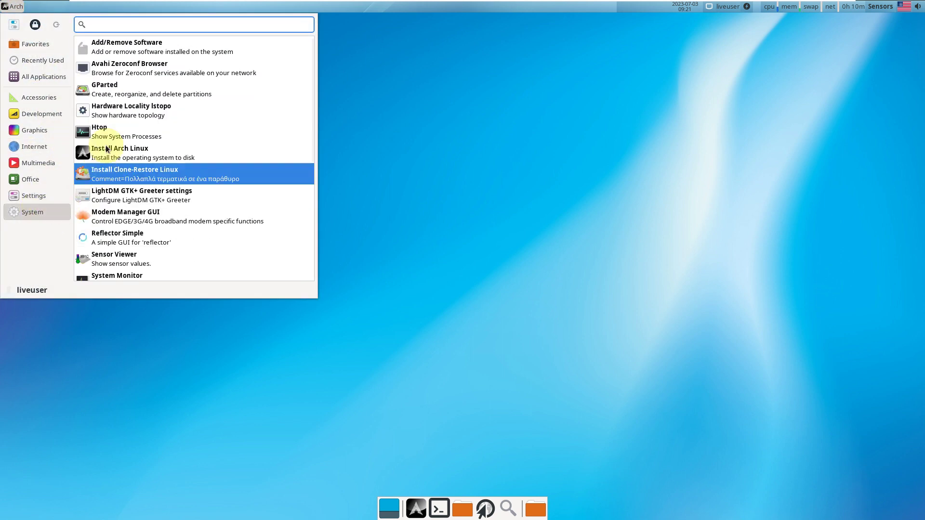
left_click(145, 273)
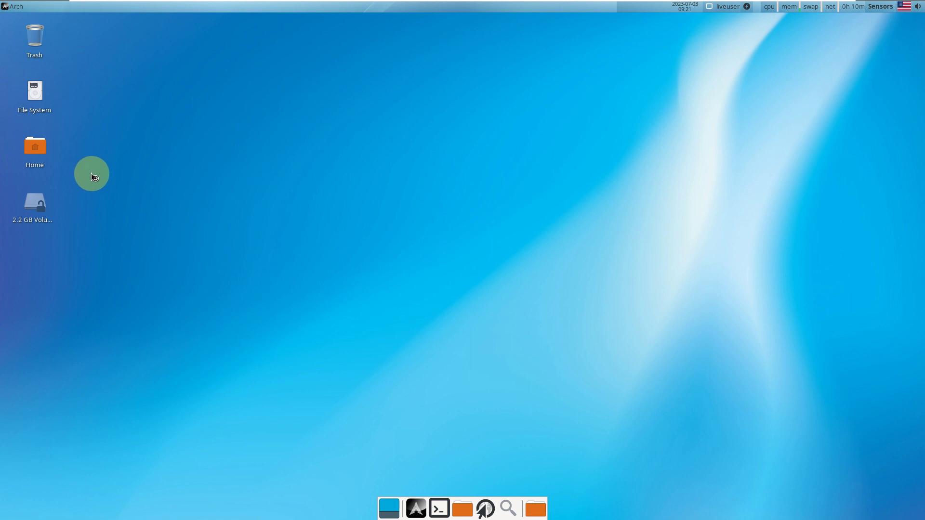
Launch the GParted partition editor from the System category of the desktop's applications.
right_click(222, 123)
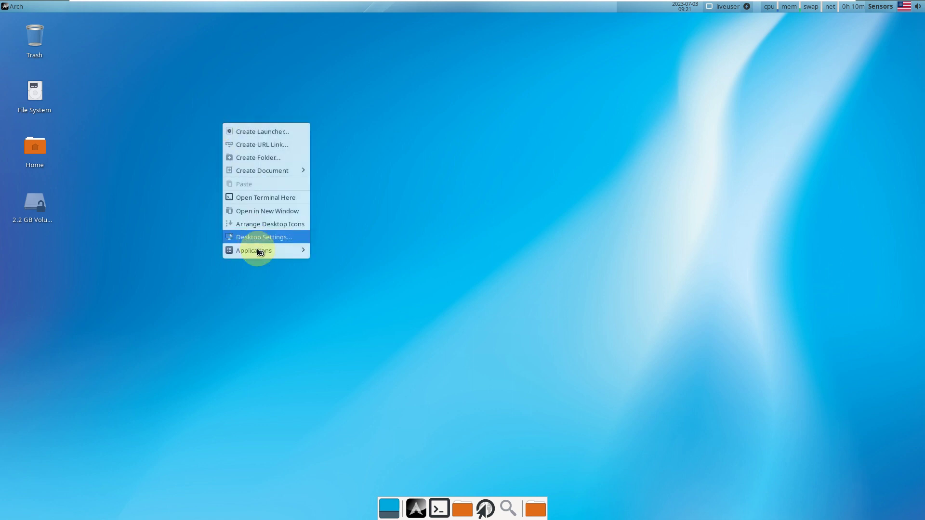
mouse_move(260, 257)
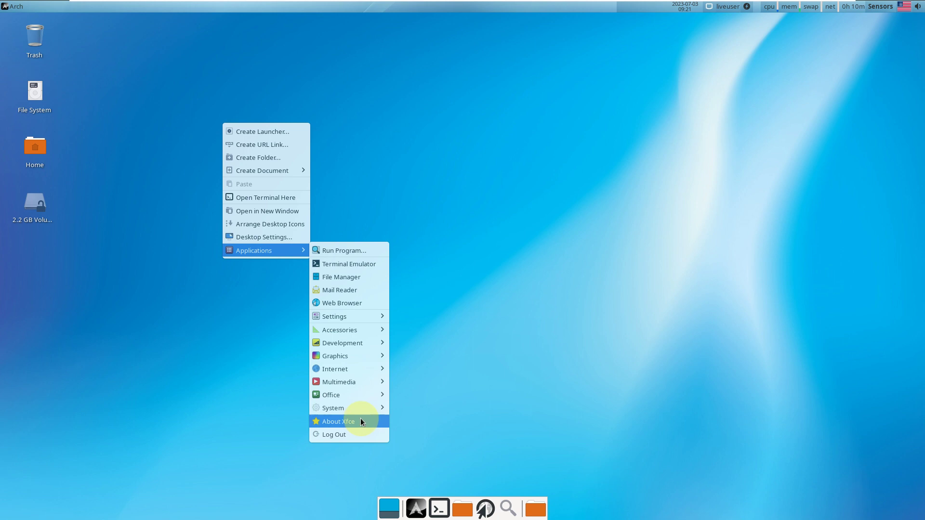
mouse_move(361, 409)
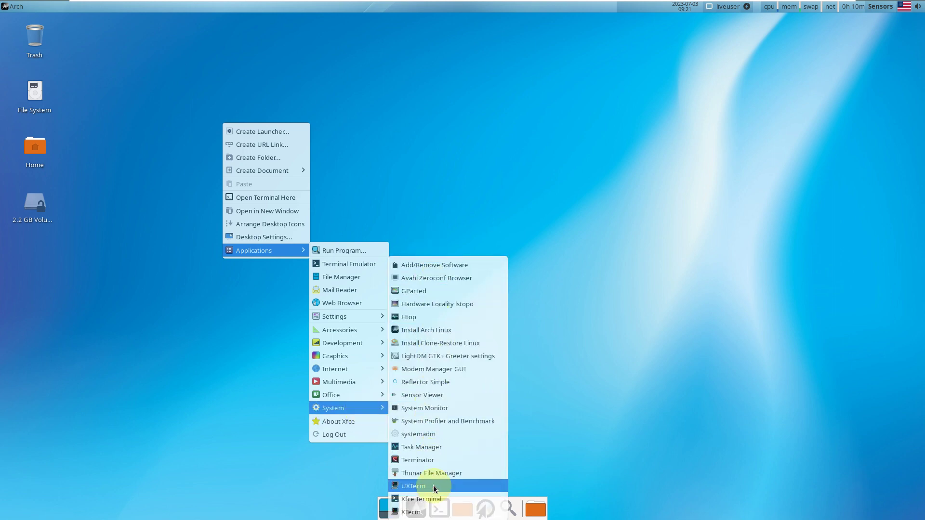
left_click(433, 293)
Launch the Mousepad text editor and write "youtube.com/9to5linux" and, below it, "subscribe" in the empty document.
right_click(147, 145)
mouse_move(178, 274)
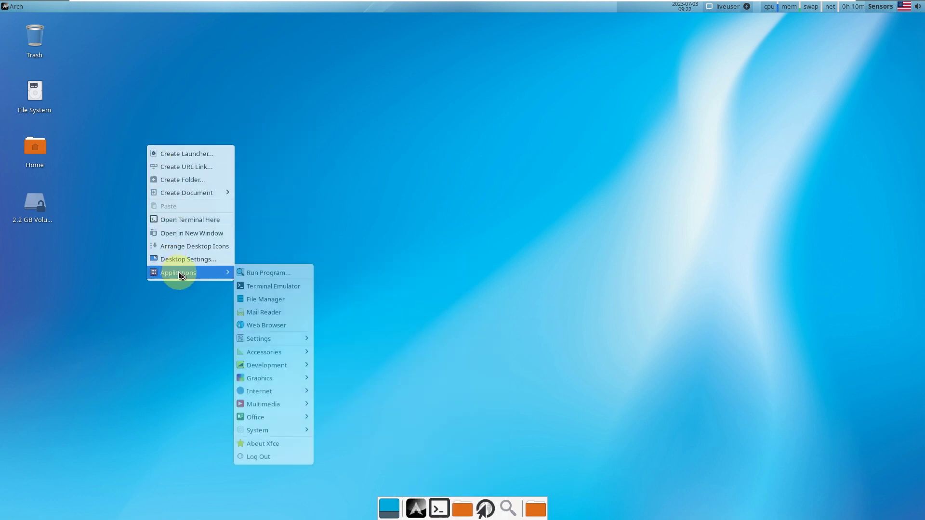
mouse_move(299, 350)
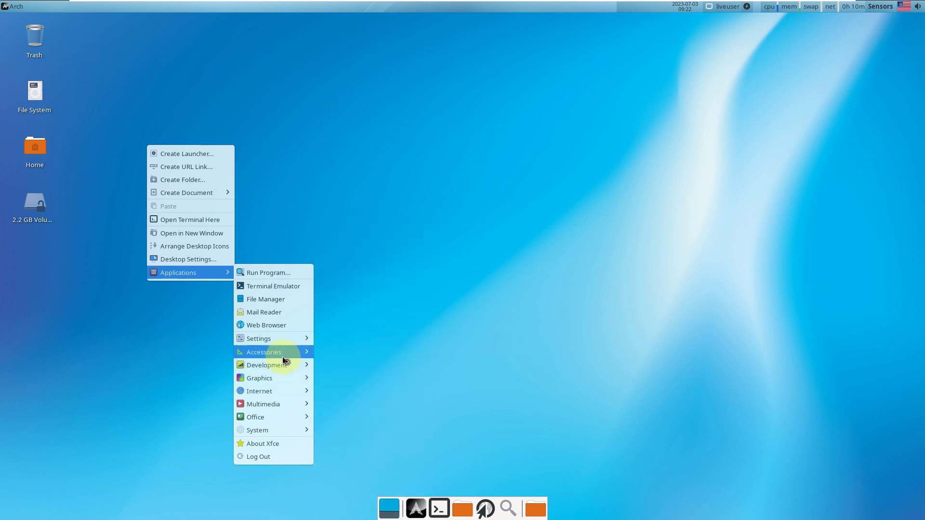
mouse_move(280, 373)
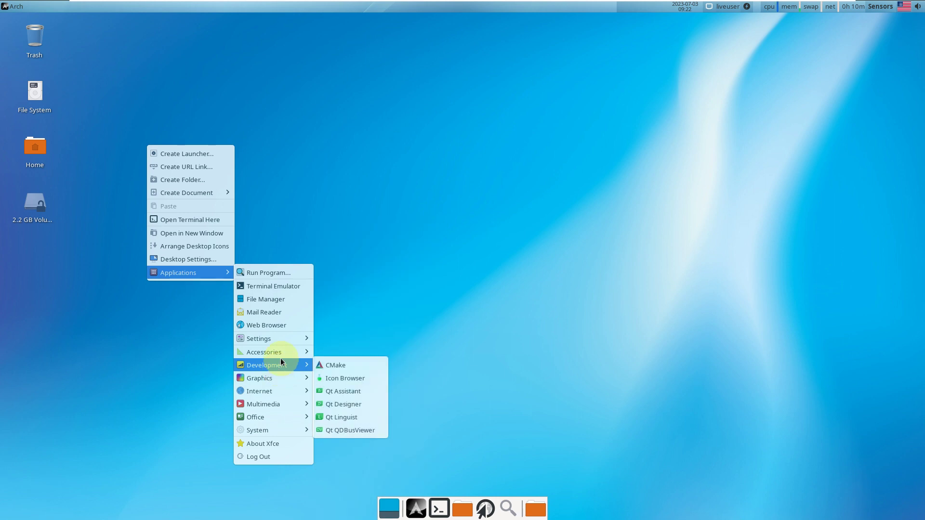
left_click(349, 371)
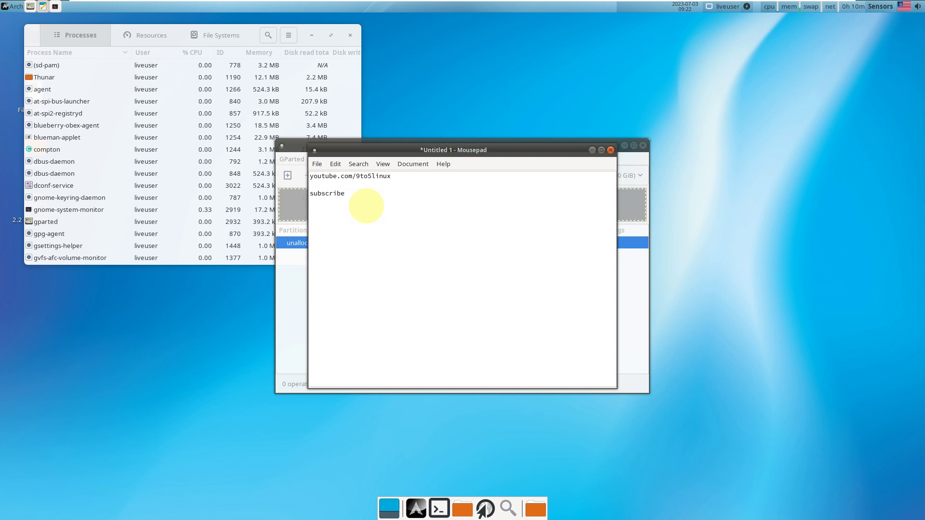
Show the CPU, memory and network graphs in System Monitor, and launch the Task Manager from the System category.
left_click(125, 36)
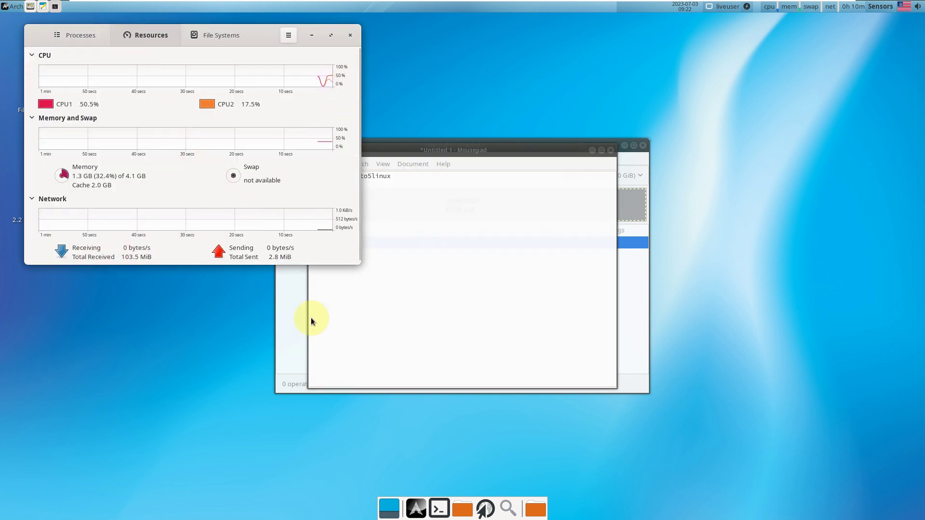
right_click(491, 78)
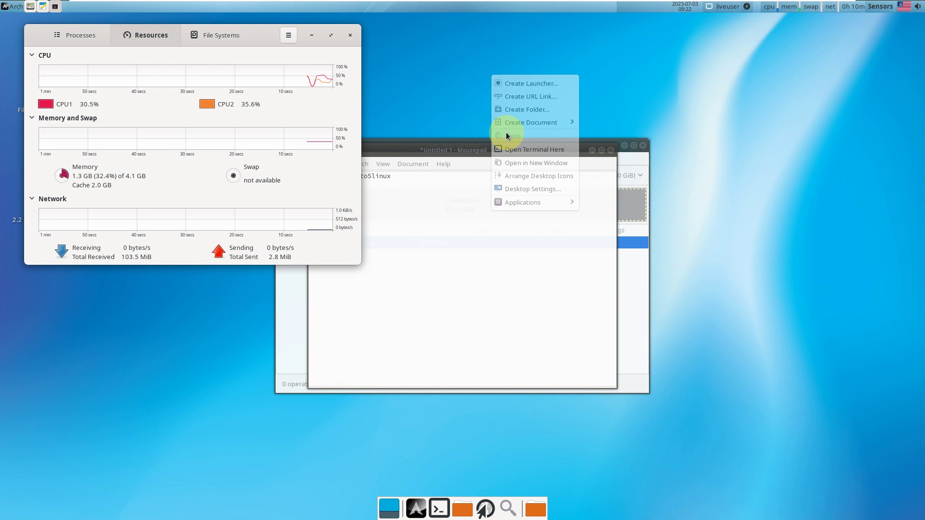
mouse_move(518, 204)
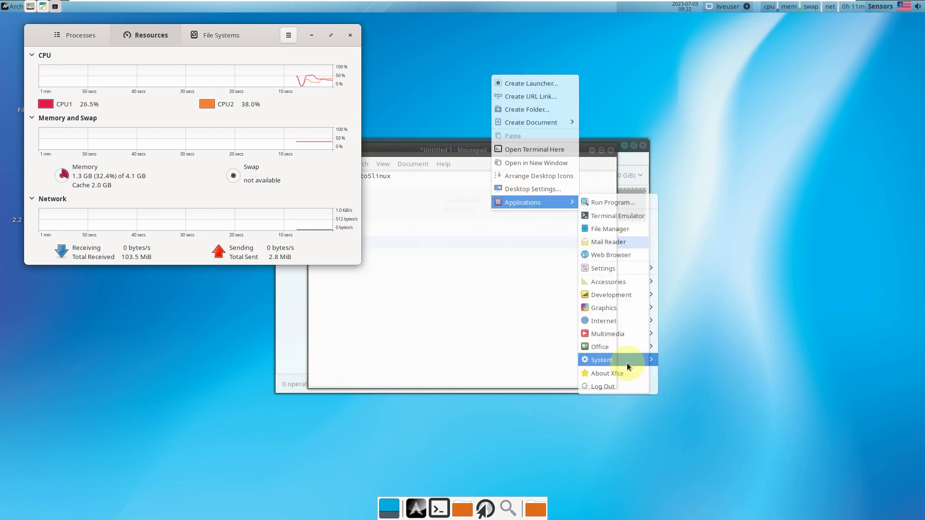
mouse_move(626, 364)
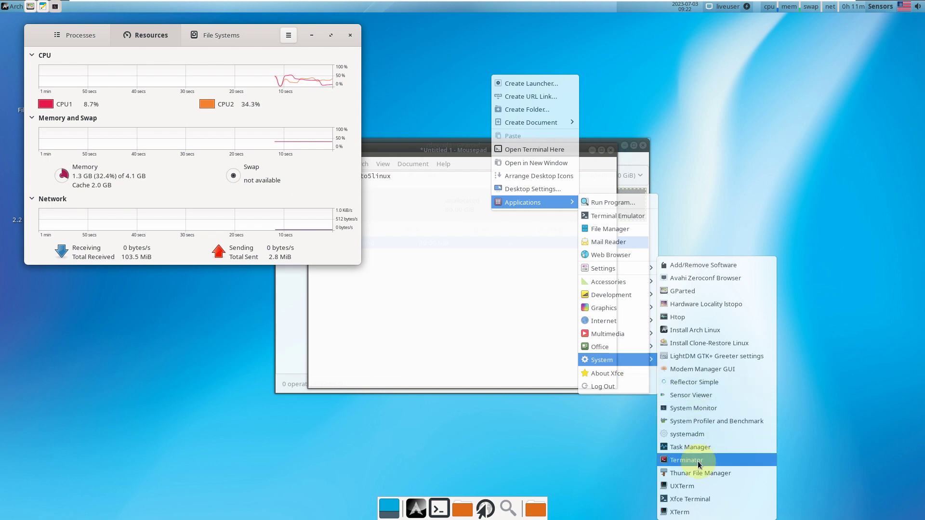
left_click(693, 447)
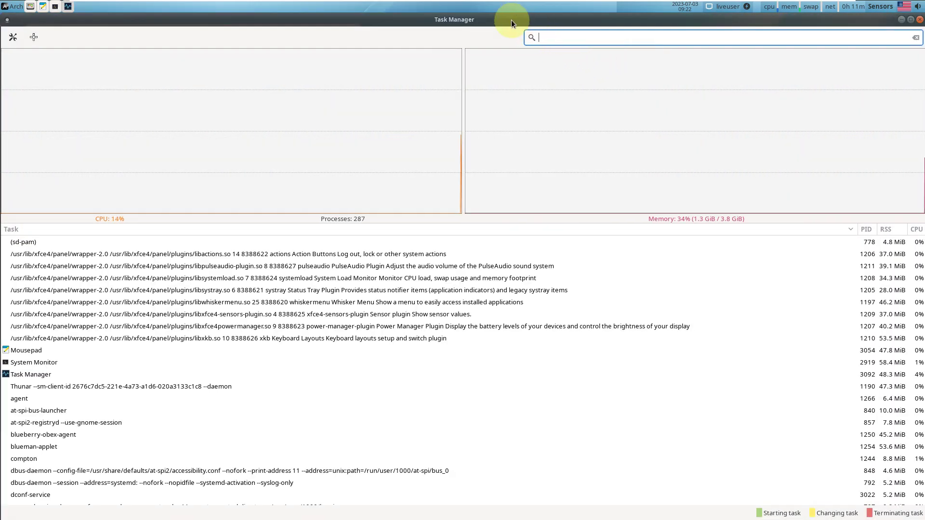
Restore the Task Manager from its maximized state, shrink its window, and place it beside the Mousepad window, clear of System Monitor.
left_click(906, 21)
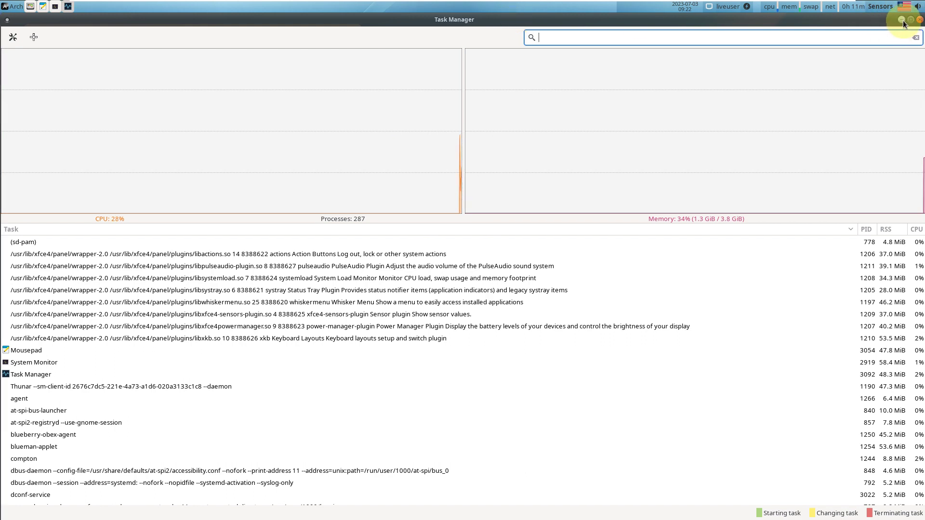
double_click(177, 18)
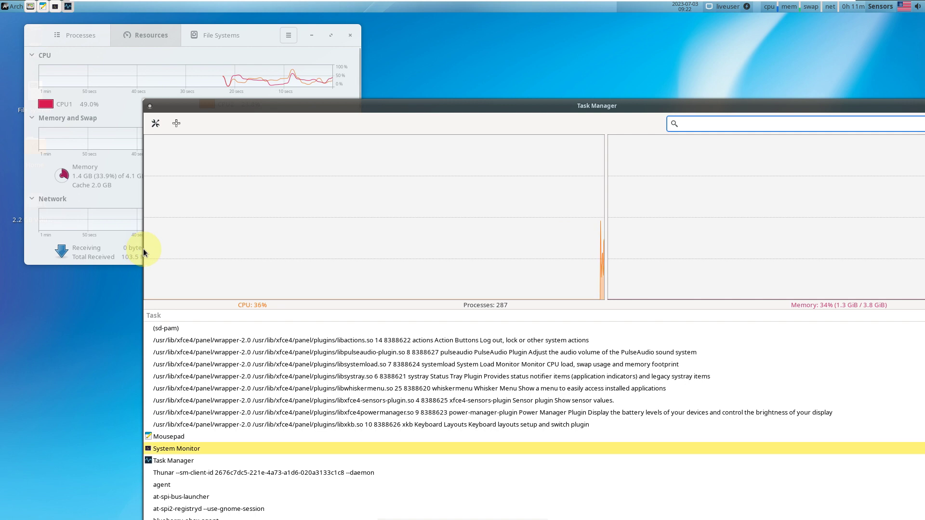
left_click_drag(143, 249, 764, 240)
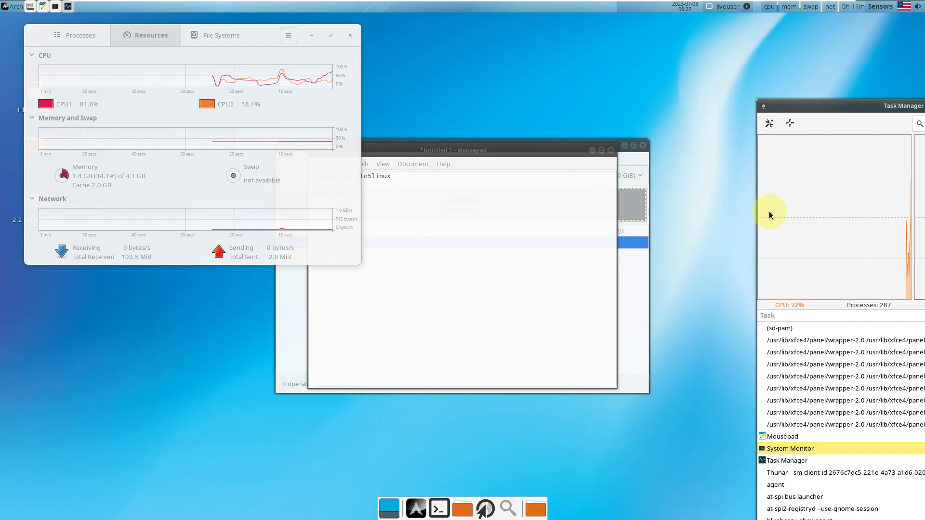
left_click_drag(802, 106, 347, 60)
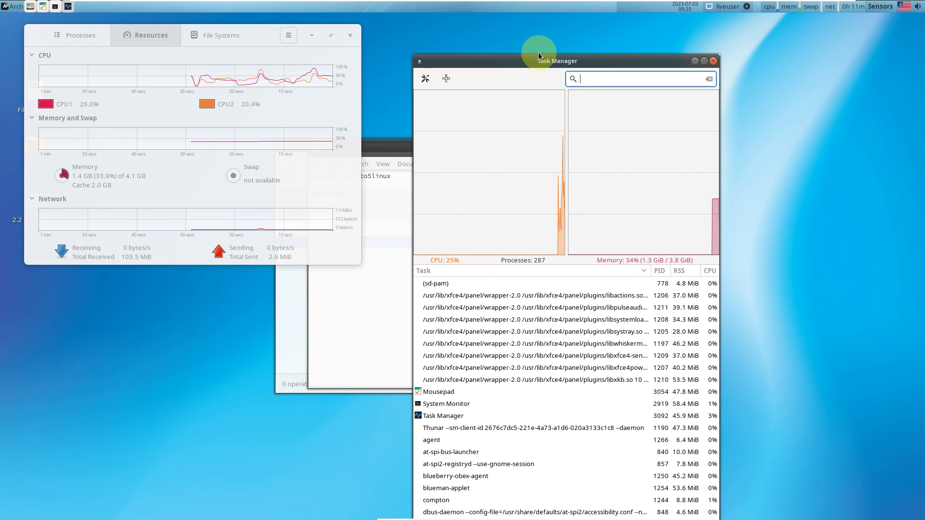
left_click_drag(537, 60, 768, 90)
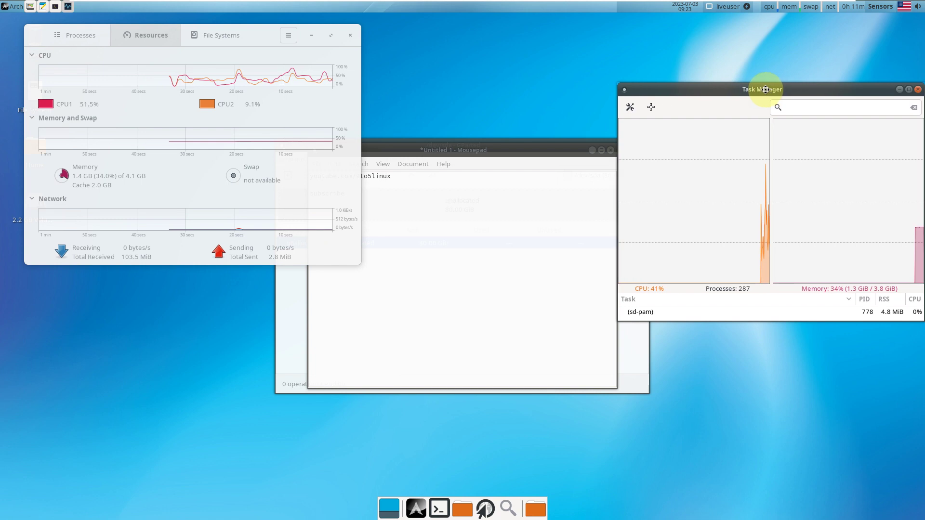
Launch VLC media player from the Multimedia category of the desktop's applications.
right_click(376, 75)
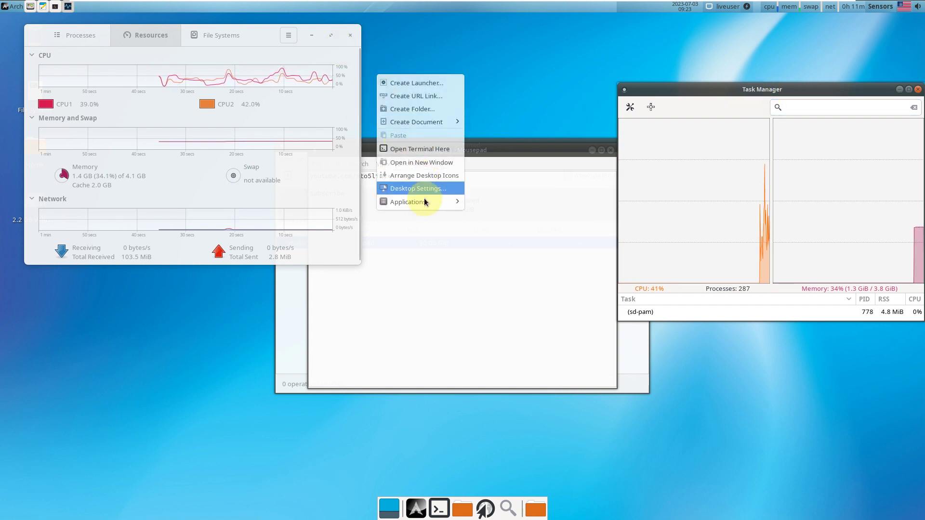
mouse_move(421, 202)
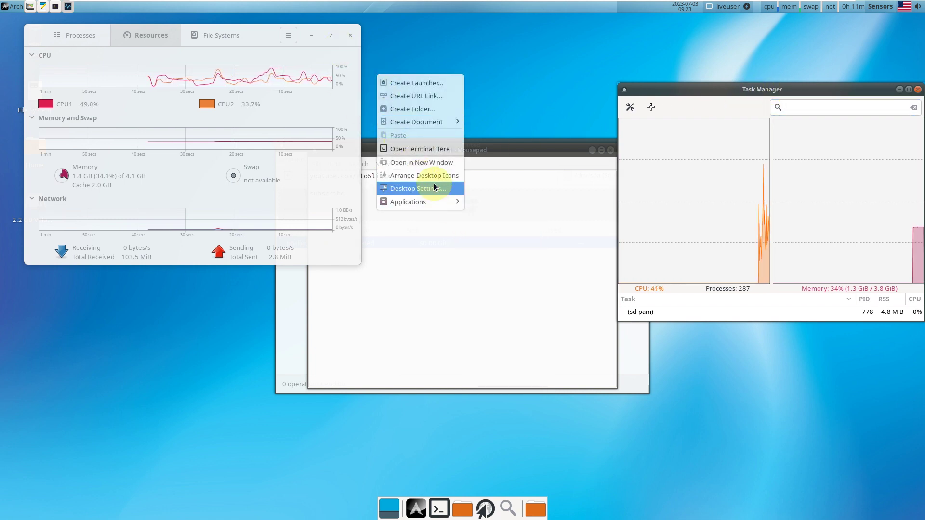
mouse_move(518, 358)
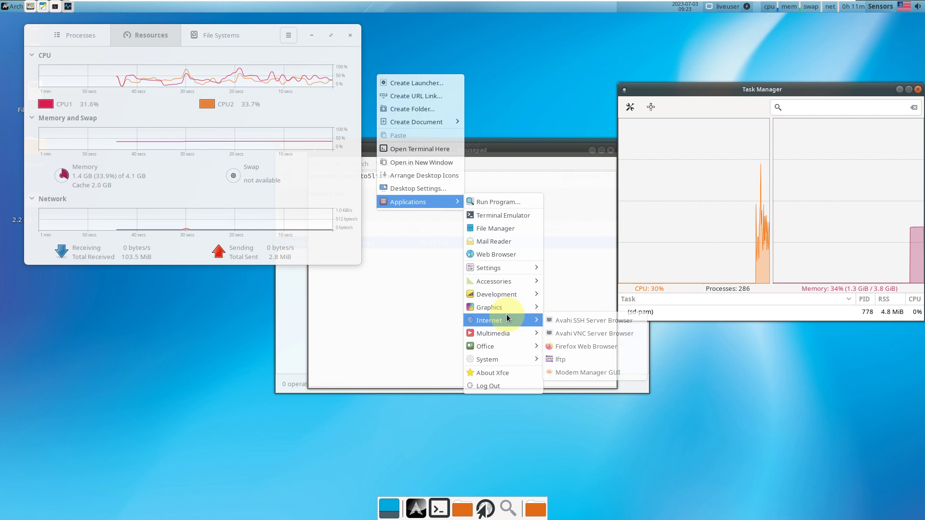
mouse_move(505, 330)
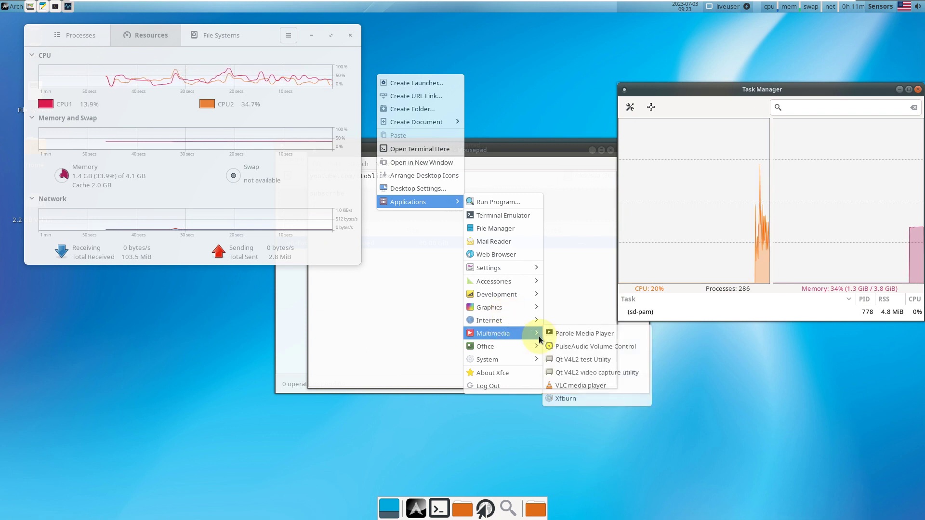
left_click(62, 365)
Launch Ristretto Image Viewer from the Graphics category while the other applications stay open.
right_click(63, 365)
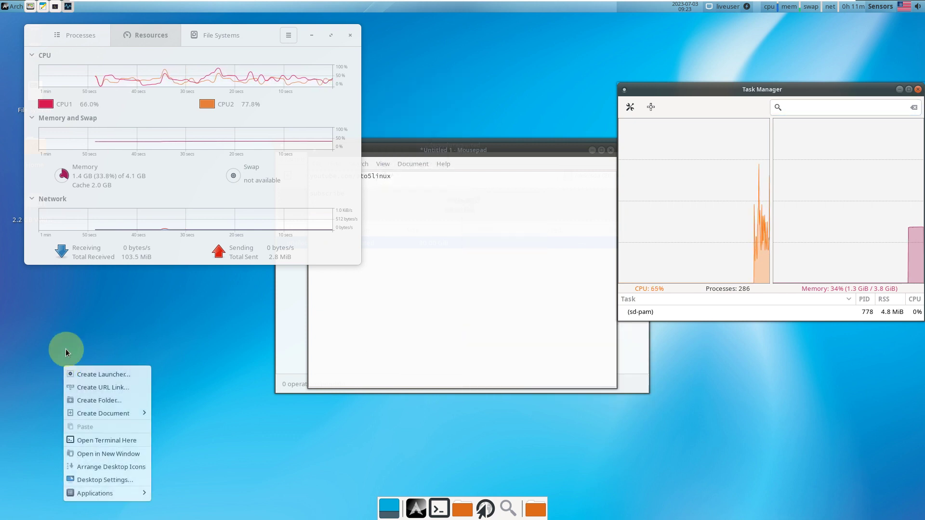
mouse_move(124, 496)
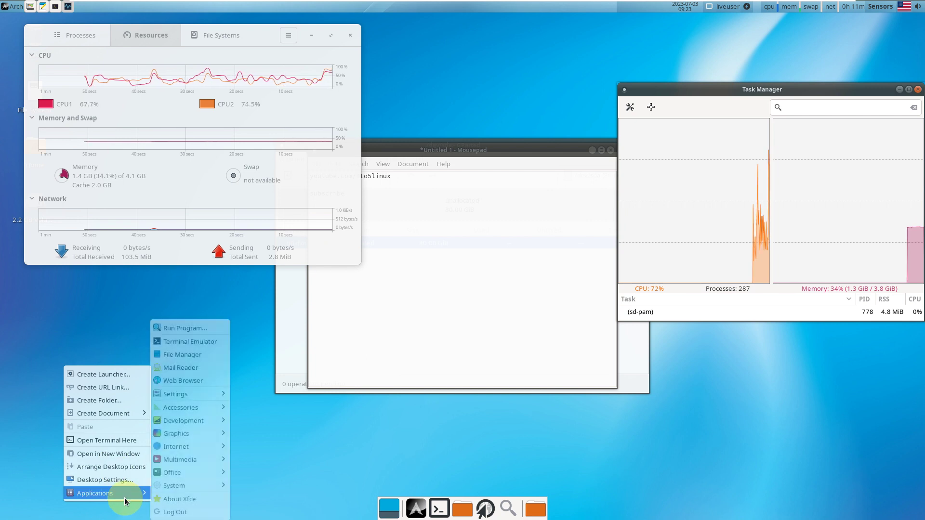
mouse_move(218, 409)
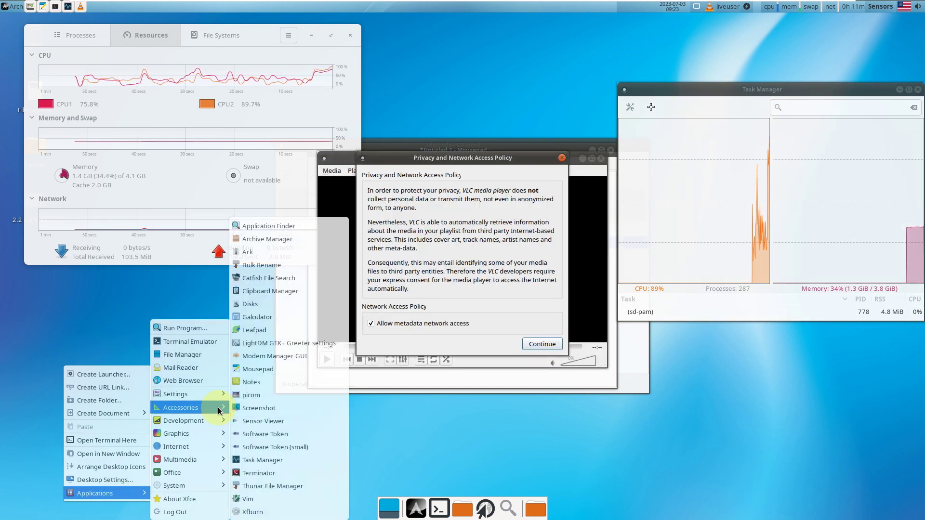
mouse_move(197, 439)
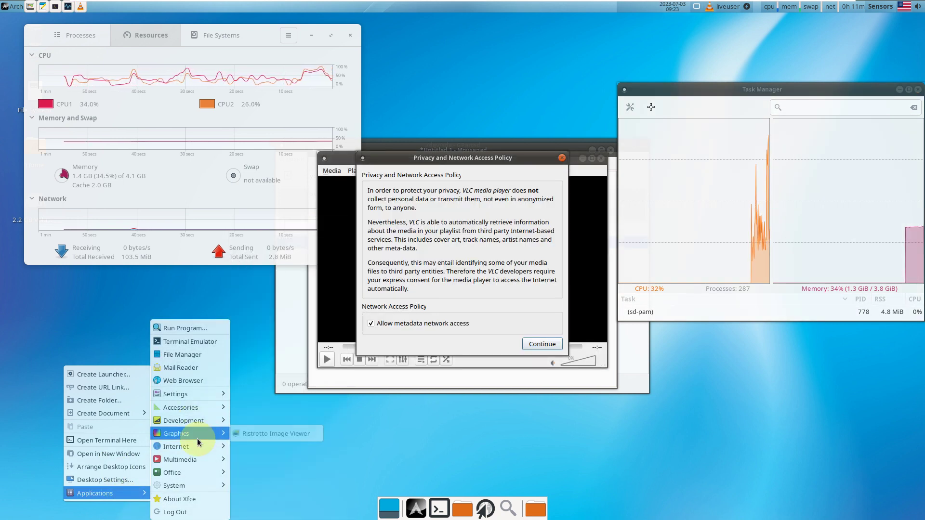
left_click(253, 433)
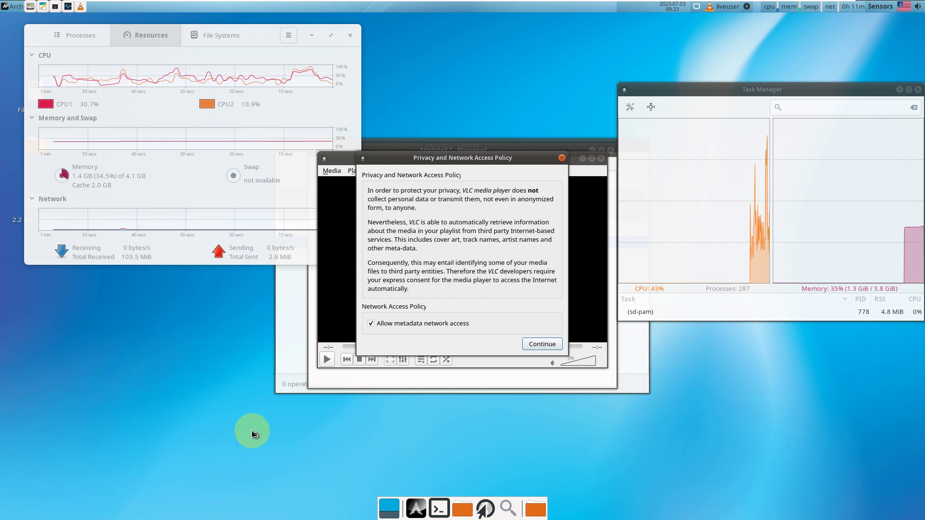
Launch Dictionary from the Office category of the desktop's applications.
right_click(119, 370)
mouse_move(154, 496)
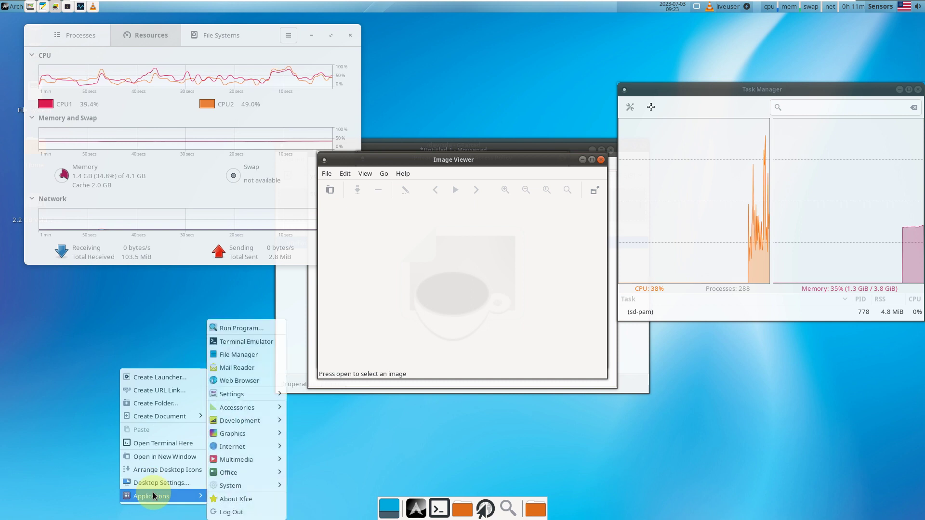
mouse_move(260, 473)
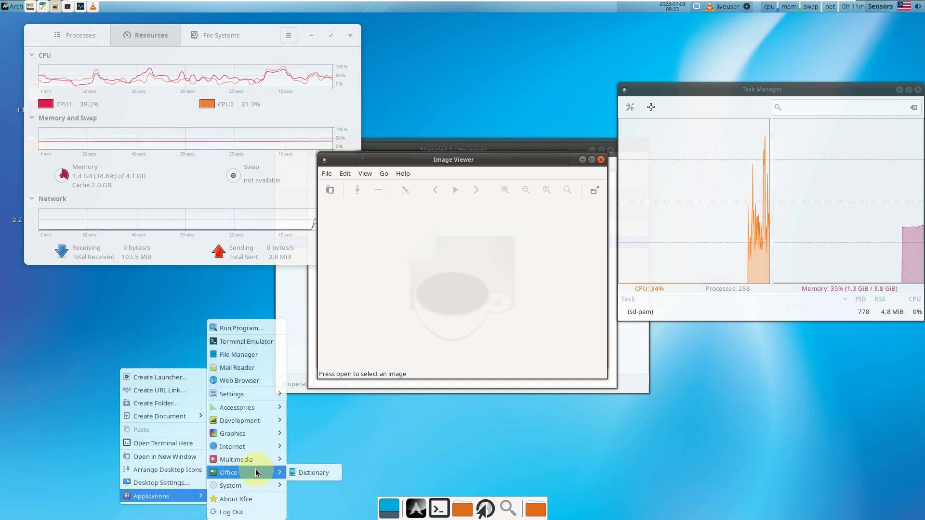
left_click(302, 473)
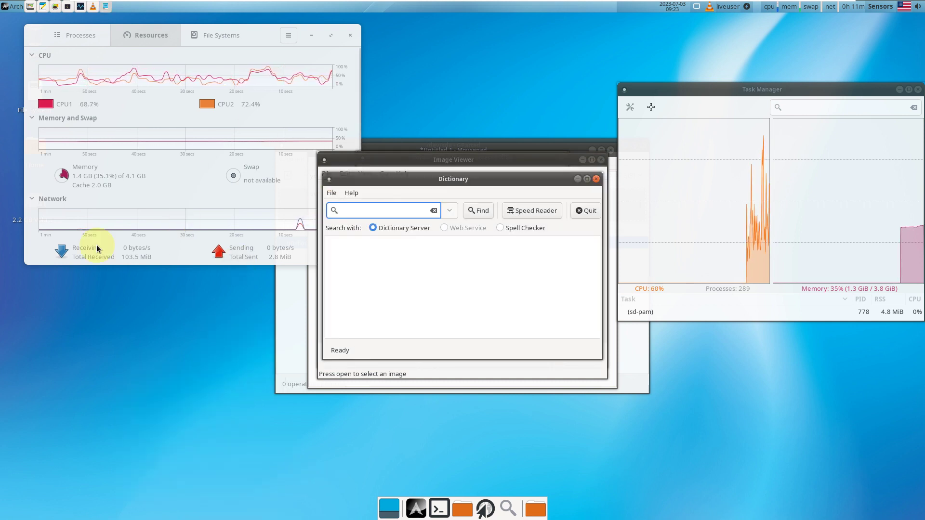
Check the About information of Dictionary and close the application.
left_click(353, 195)
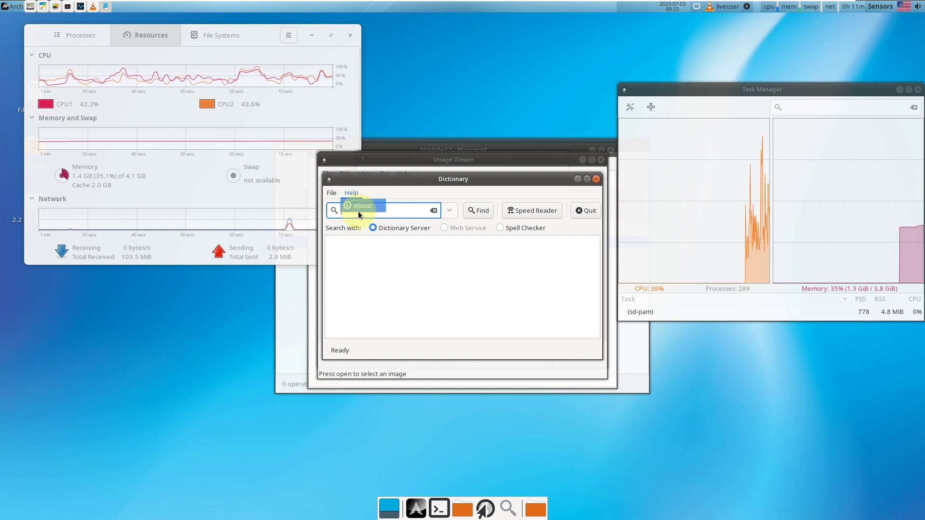
left_click(358, 211)
left_click(559, 199)
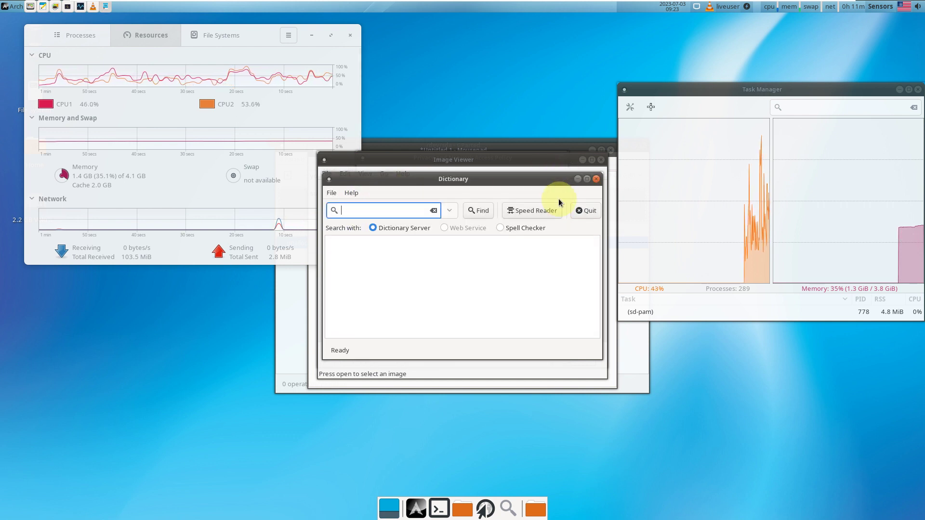
left_click(596, 179)
View the About details of Image Viewer, dismiss them, and close the viewer.
left_click(404, 173)
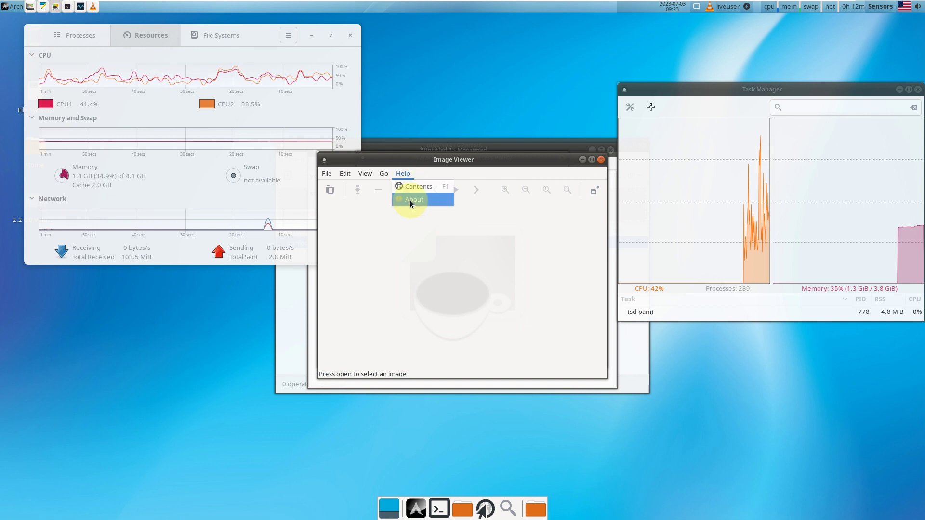
left_click(409, 200)
left_click(559, 196)
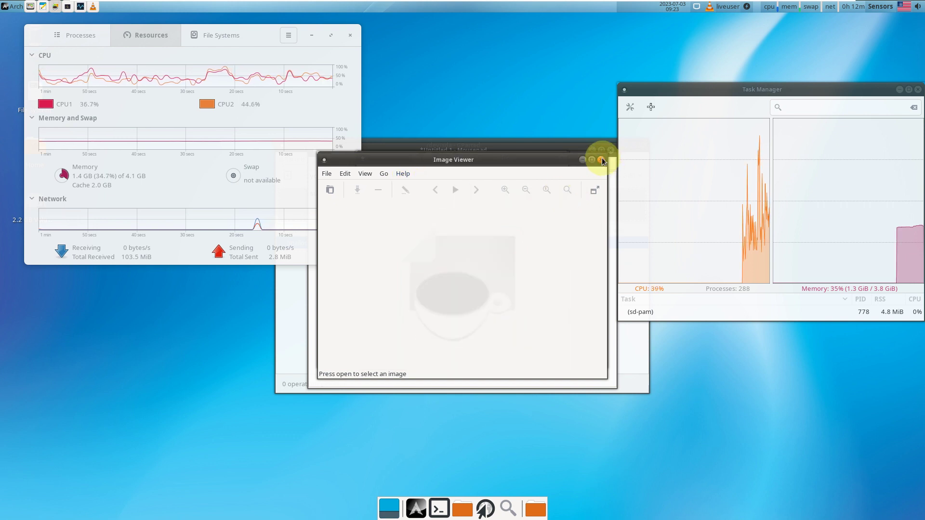
left_click(601, 159)
Accept VLC's privacy and network access policy, view its About information, and close the player.
left_click(542, 344)
left_click(507, 171)
left_click(511, 196)
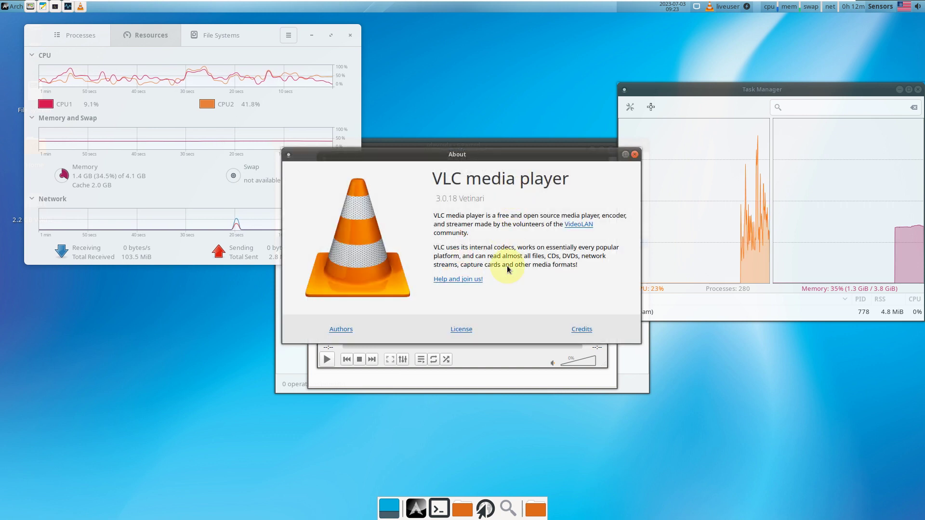
left_click(632, 152)
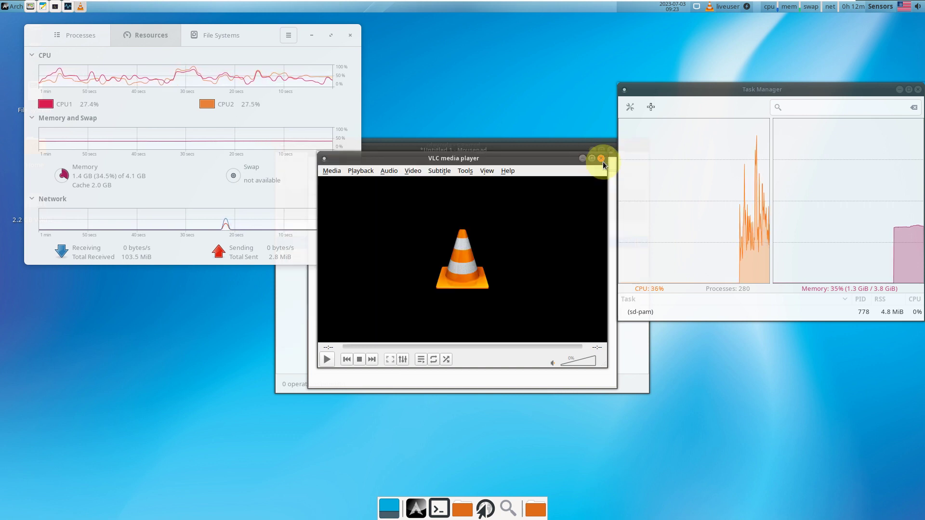
left_click(600, 158)
View the About information of Mousepad and close the editor without saving the text.
left_click(450, 171)
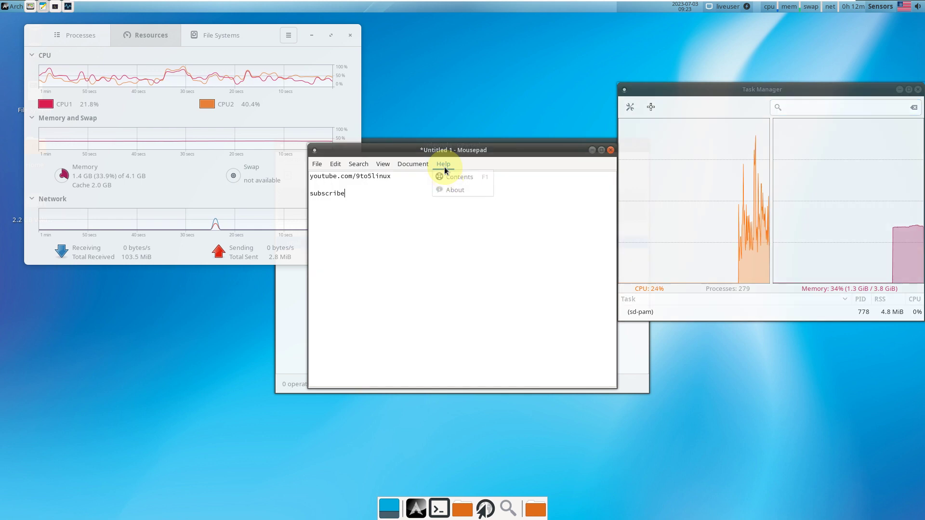
left_click(449, 183)
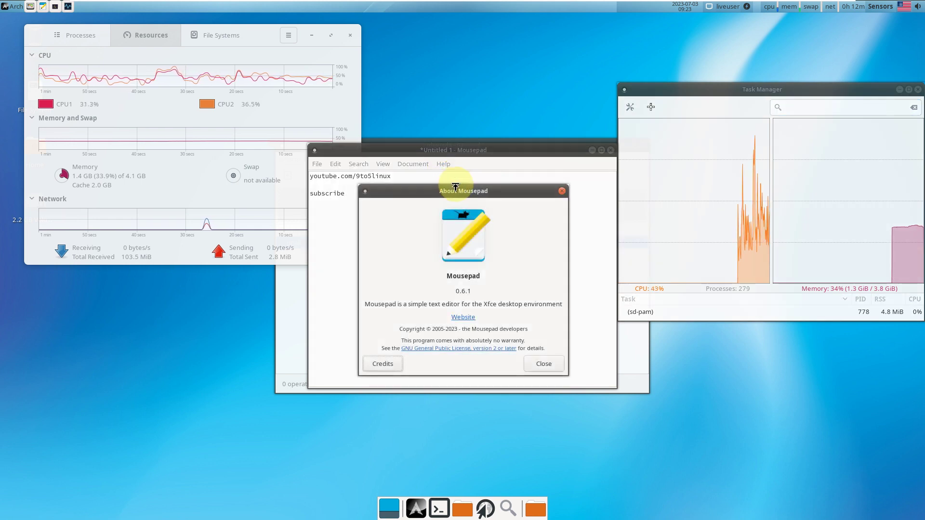
left_click(562, 191)
left_click(610, 149)
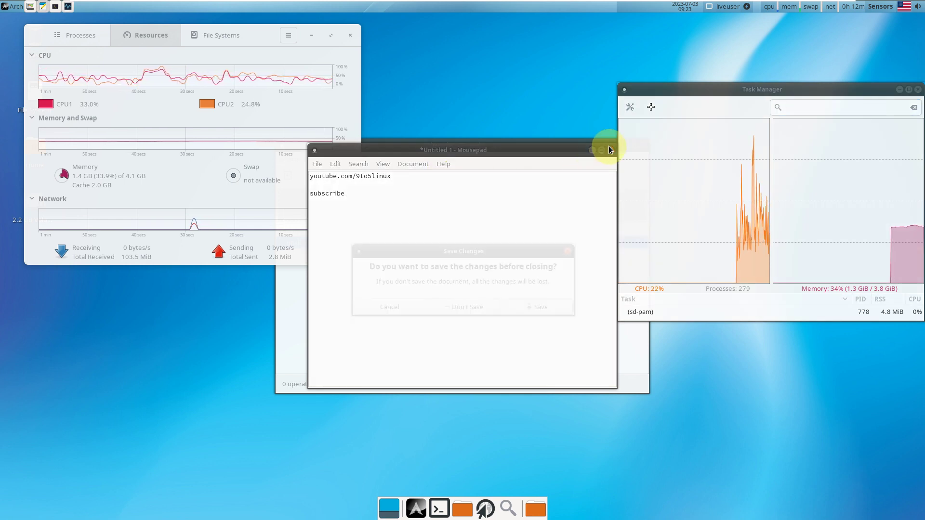
left_click(475, 305)
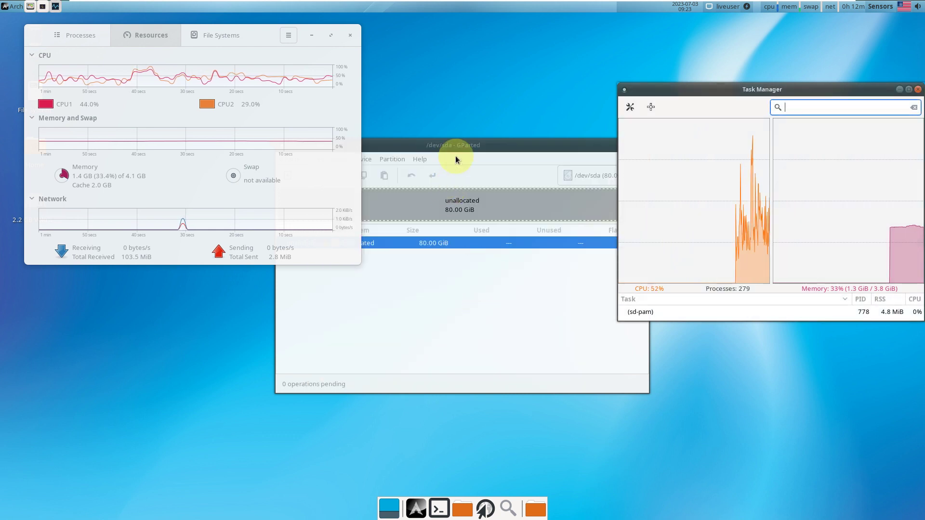
Show GParted's About information, dismiss it, and close the maximized partition editor.
left_click(411, 161)
left_click(419, 160)
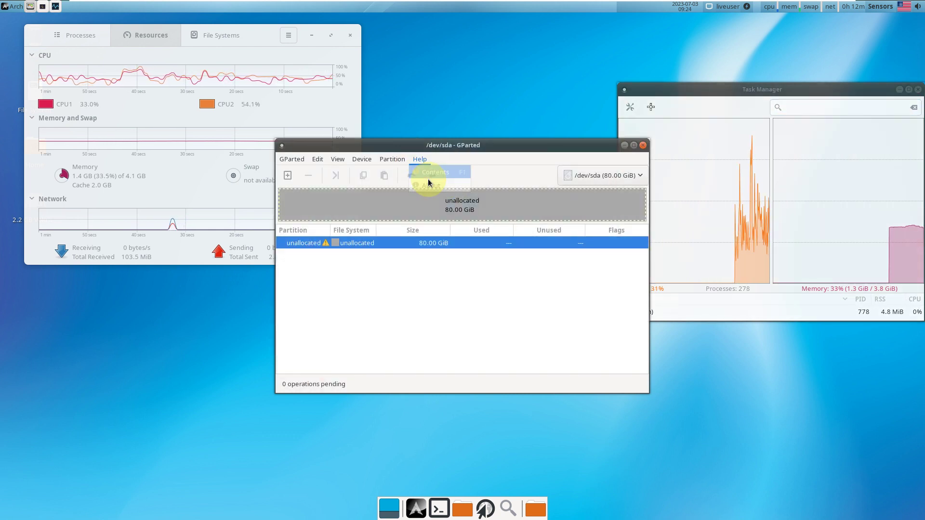
left_click(424, 182)
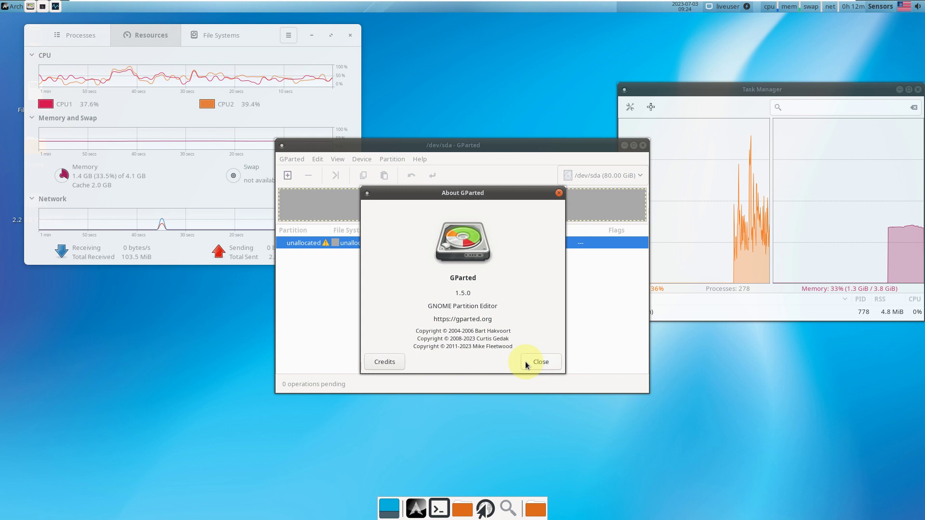
left_click(527, 362)
left_click(634, 145)
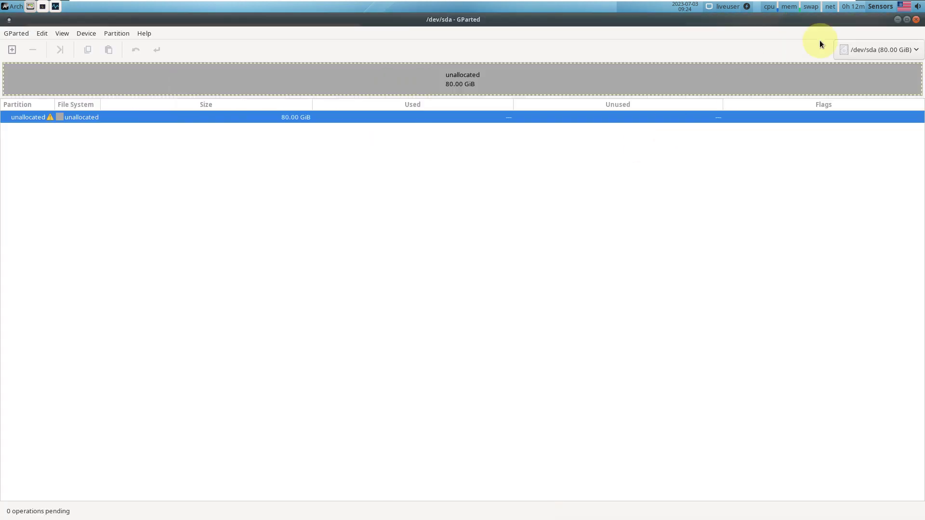
left_click(915, 20)
Move the Task Manager window beside System Monitor, and close both monitoring windows.
left_click_drag(793, 89, 505, 135)
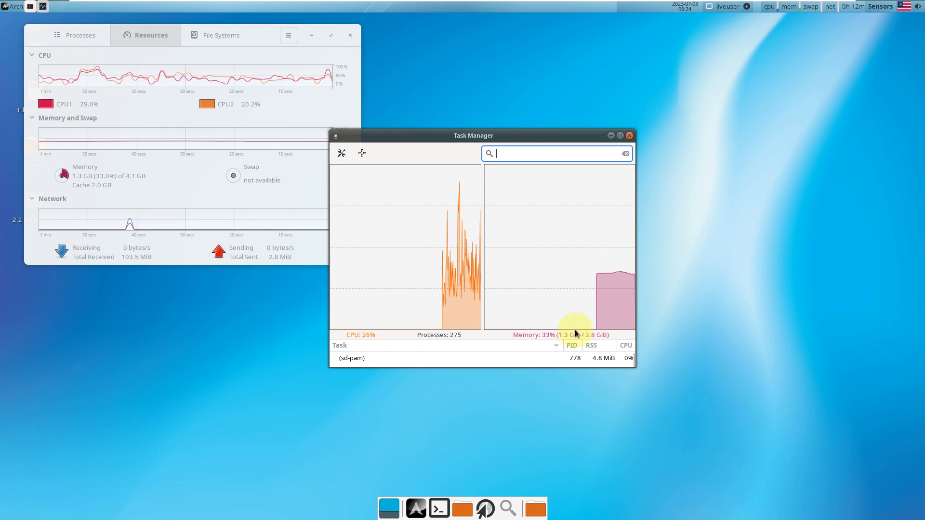
left_click(629, 136)
left_click(347, 37)
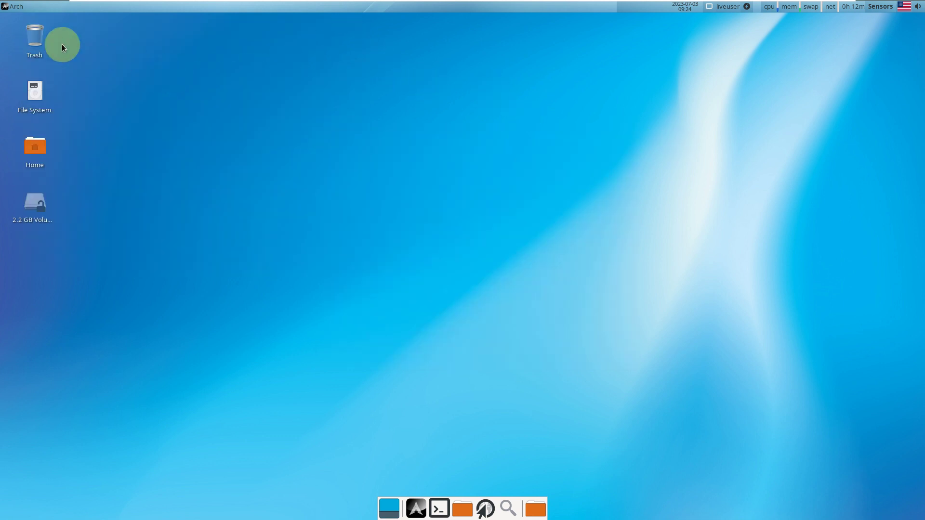
Find Install Arch Linux in the list of all applications and launch it.
key("super")
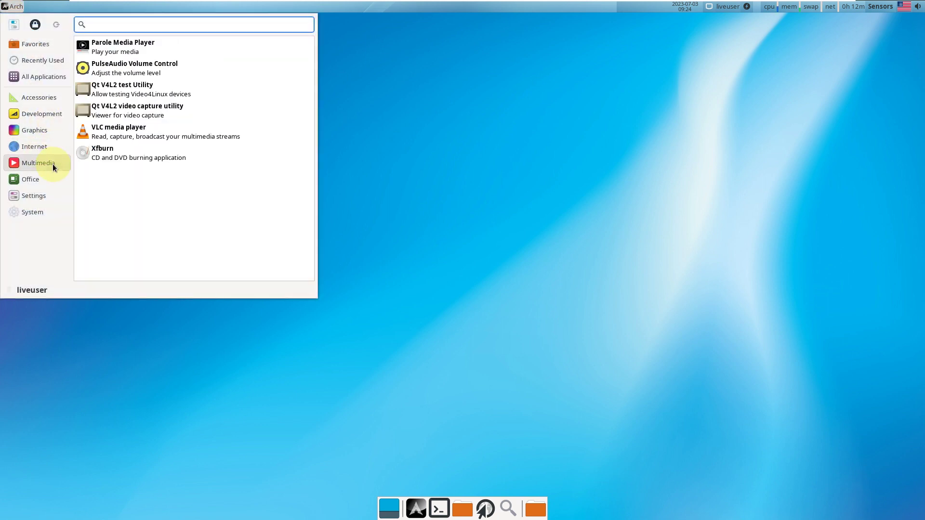
left_click(56, 80)
scroll(190, 135, "down", 5)
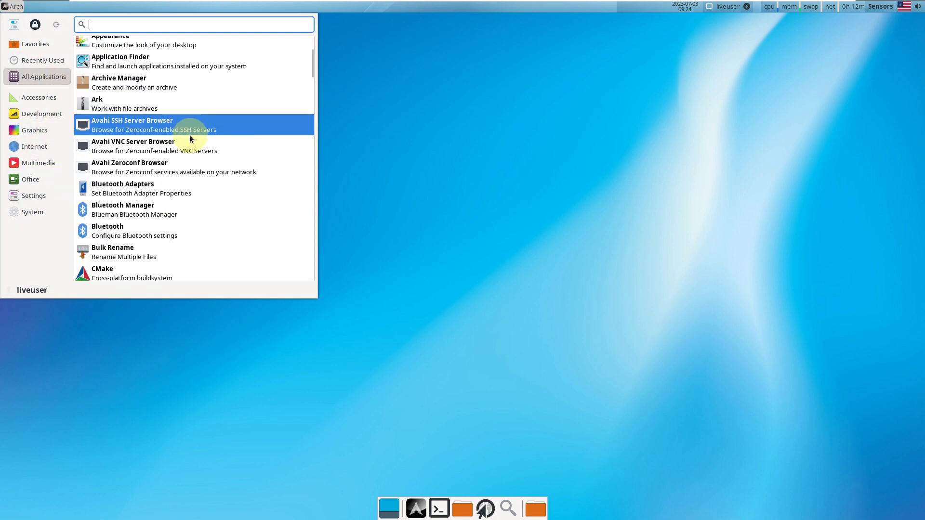
scroll(189, 145, "down", 3)
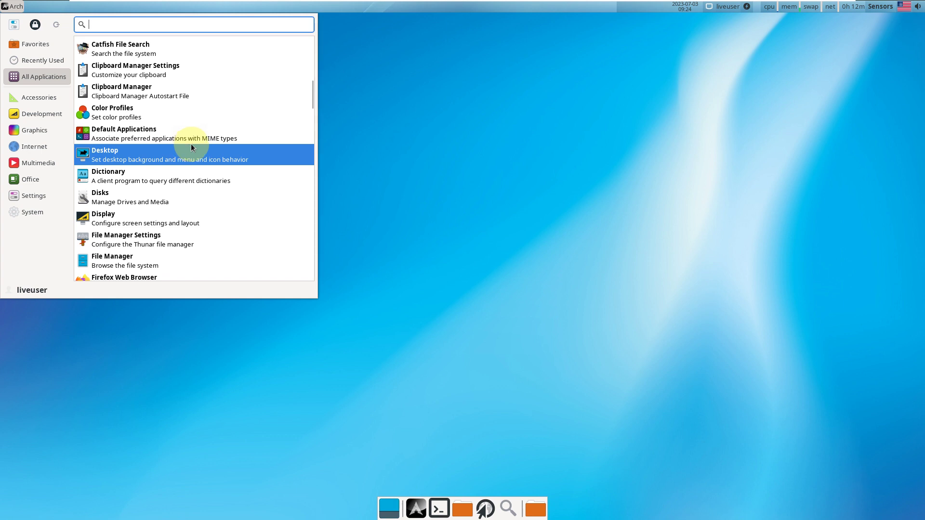
scroll(207, 132, "down", 4)
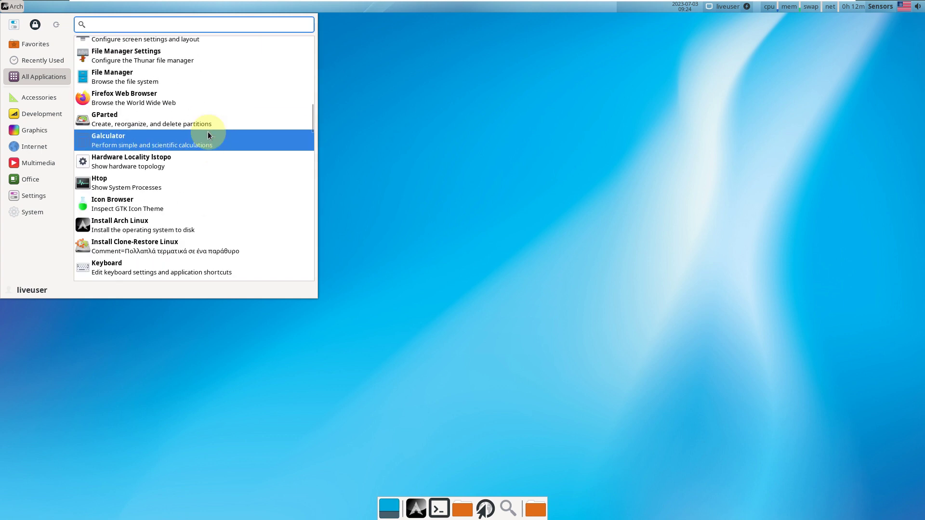
left_click(170, 220)
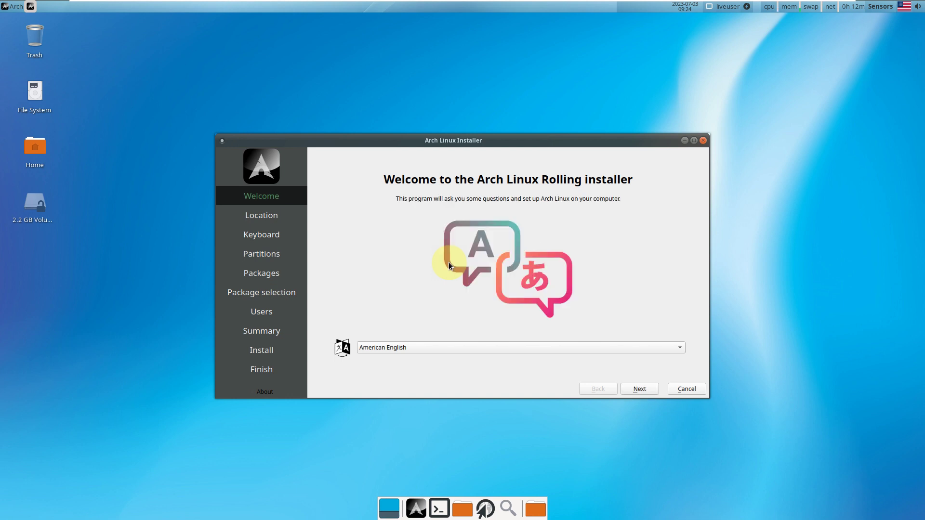
View the installer's About information and language list, keep American English, and continue to Location.
left_click(278, 392)
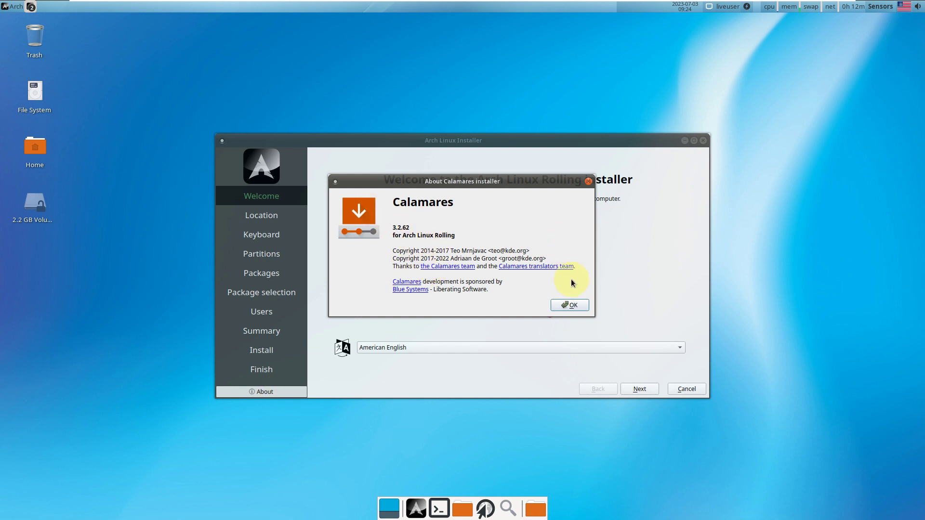
left_click(589, 305)
left_click(564, 346)
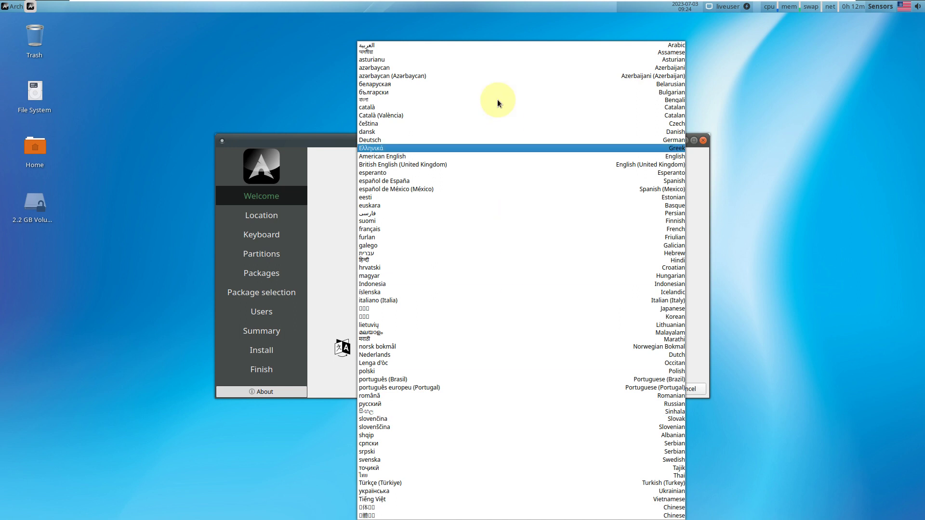
left_click(325, 248)
left_click(645, 391)
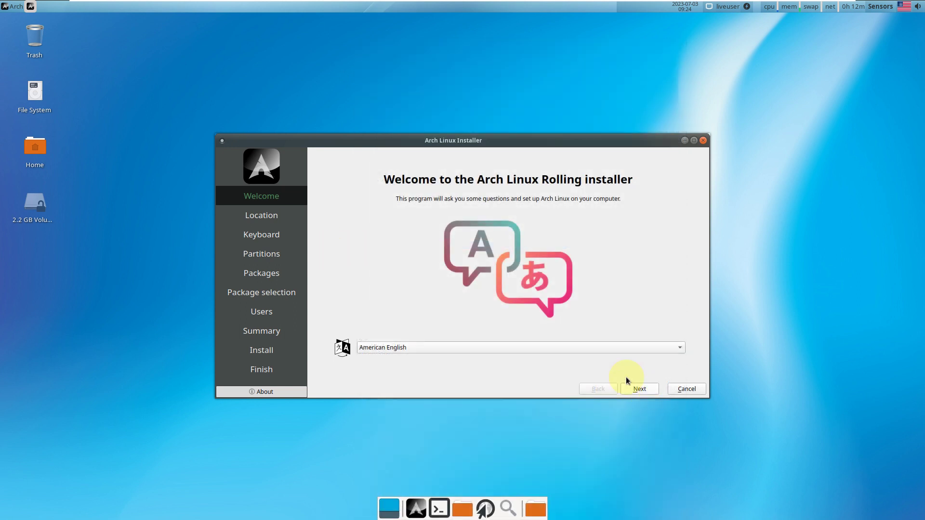
Set the time zone to Los Angeles in the America region on the map, and check the region and zone choices.
left_click(367, 232)
left_click(445, 339)
left_click(529, 377)
left_click(547, 340)
left_click(502, 372)
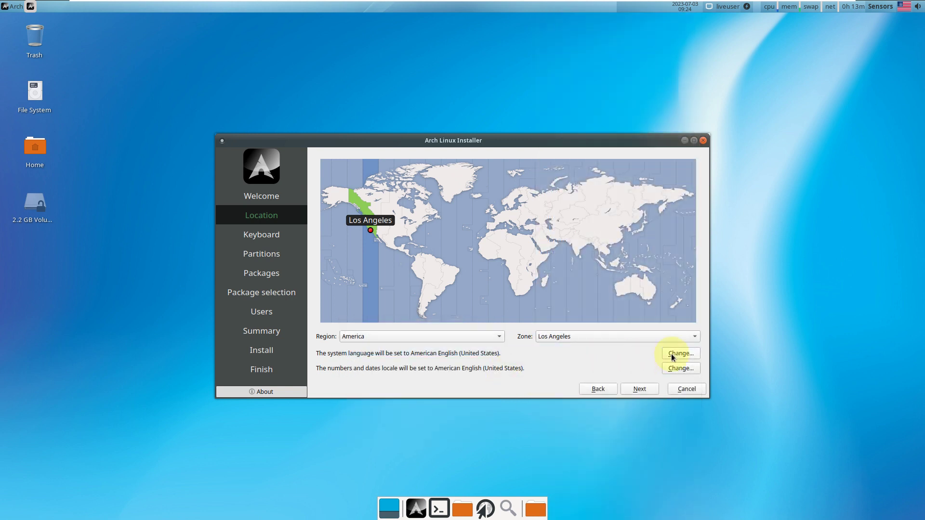
Keep American English (United States) for the system language and number formats, and accept the default English (US) keyboard.
left_click(672, 354)
left_click(534, 330)
left_click(674, 368)
left_click(534, 324)
left_click(644, 392)
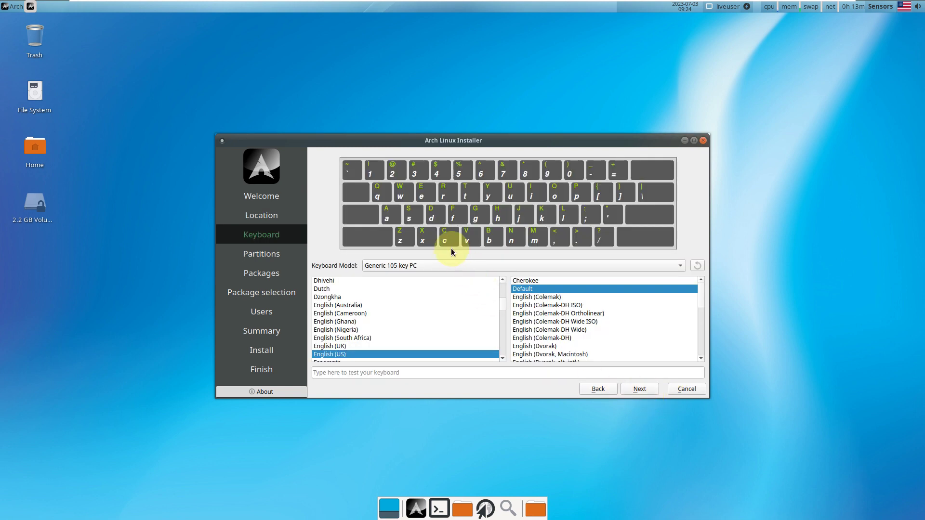
left_click(649, 391)
Compare the swap choices and manual partitioning, and select Erase disk with No Swap for the 80 GiB drive.
left_click(315, 182)
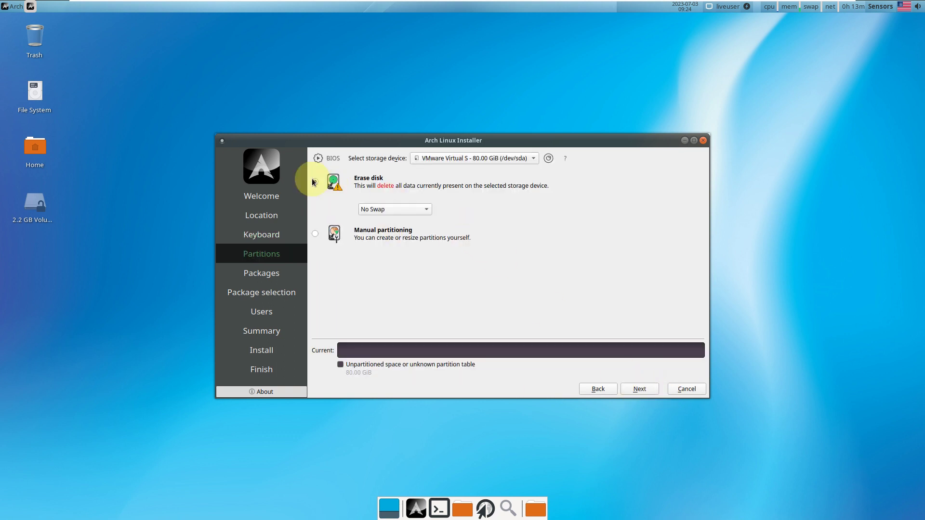
left_click(373, 209)
left_click(477, 209)
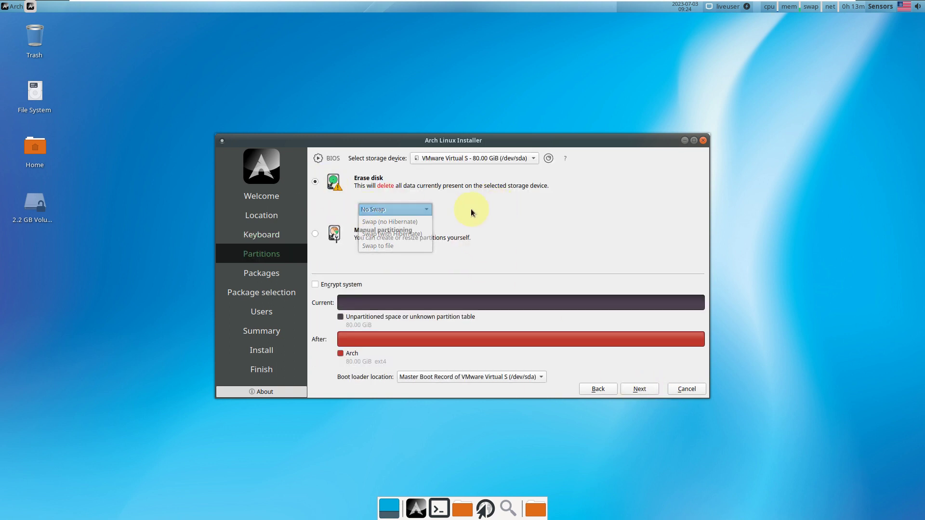
left_click(315, 233)
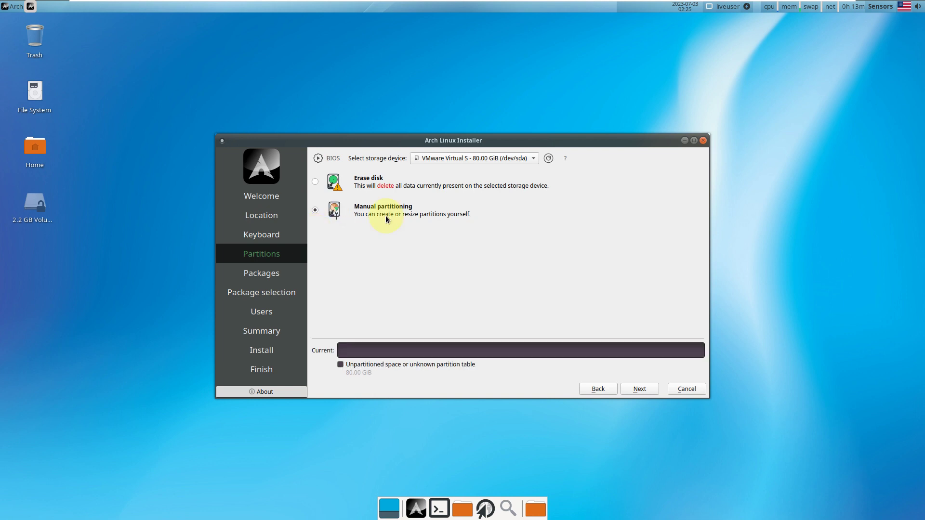
left_click(318, 183)
Leave system encryption off, keep the boot loader in the Master Boot Record, and continue to Packages.
left_click(352, 283)
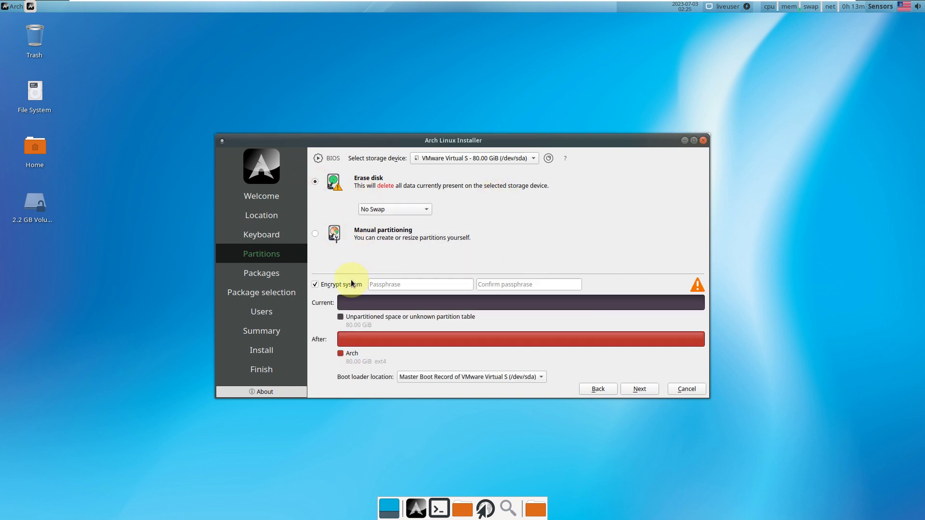
left_click(352, 283)
left_click(453, 376)
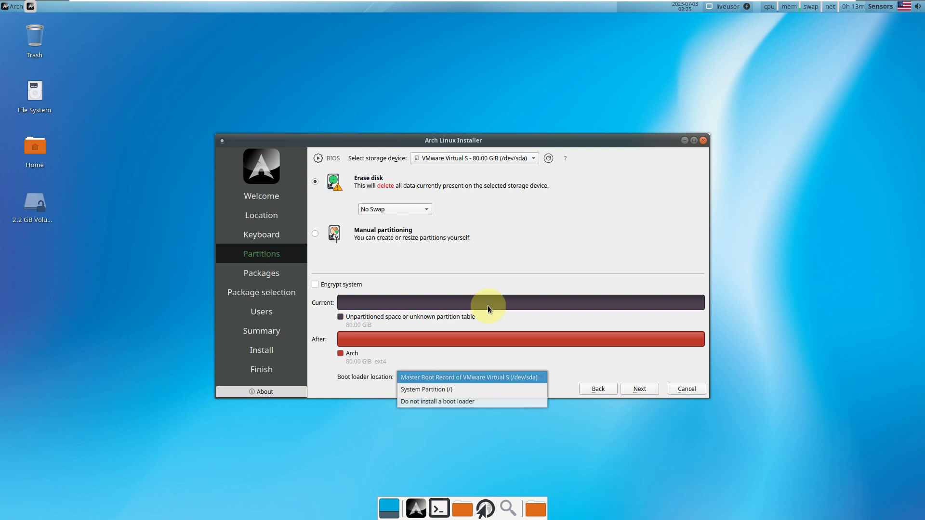
left_click(559, 227)
left_click(635, 388)
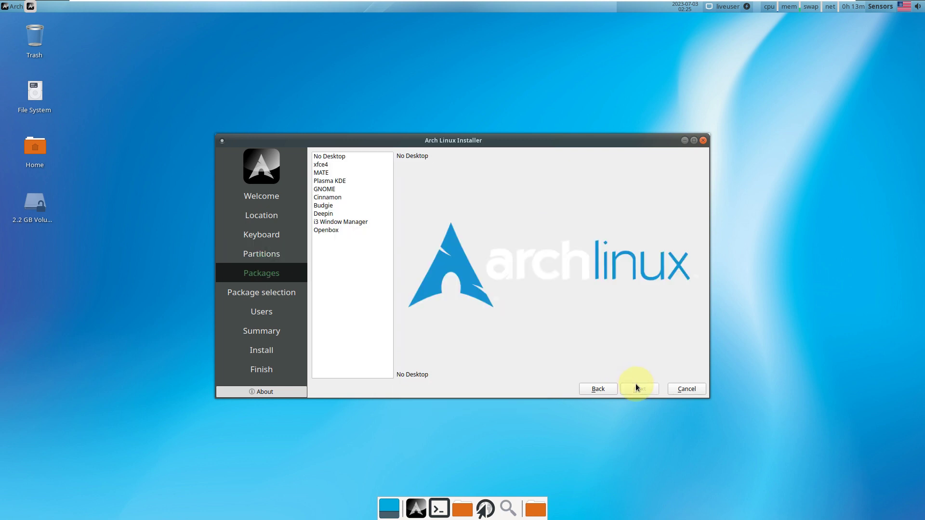
Preview the installer's desktop choices, from No Desktop and xfce4 through GNOME and Budgie to i3 Window Manager.
left_click(339, 157)
left_click(329, 165)
left_click(326, 173)
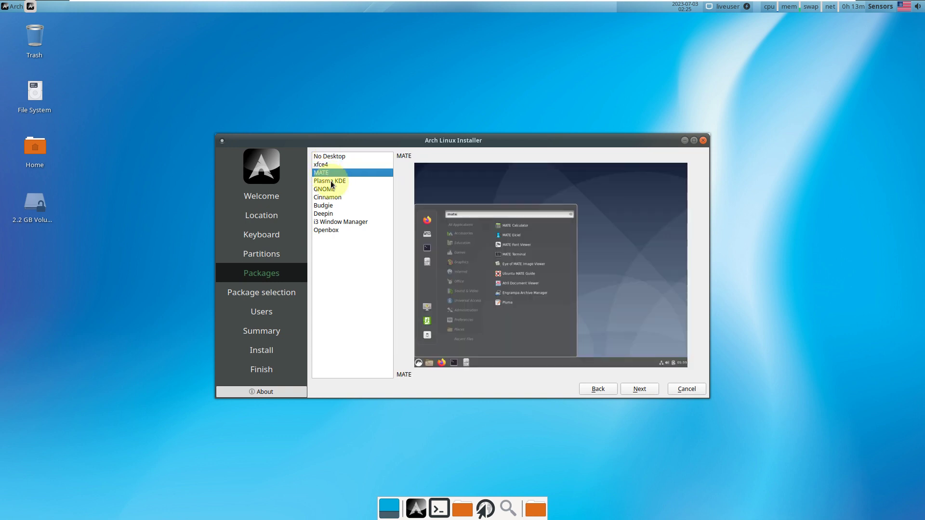
left_click(332, 182)
left_click(333, 190)
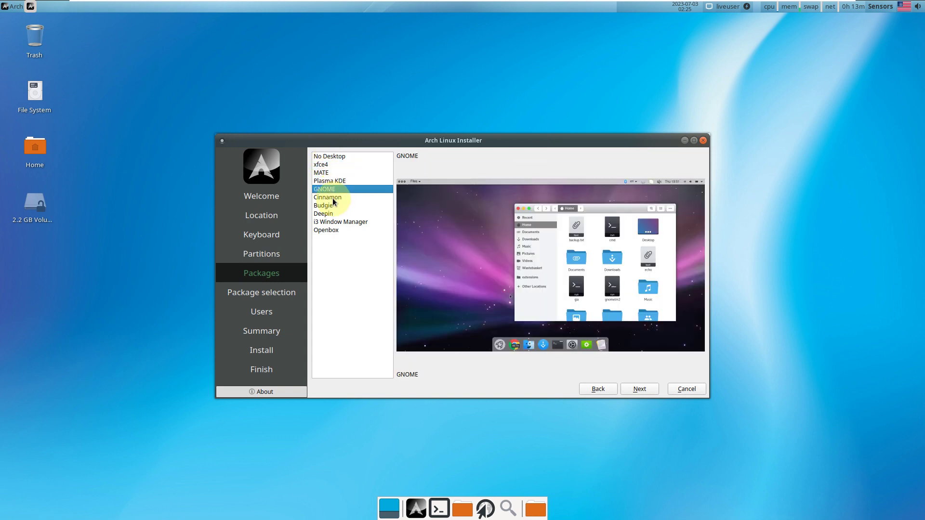
left_click(333, 199)
left_click(334, 207)
left_click(335, 221)
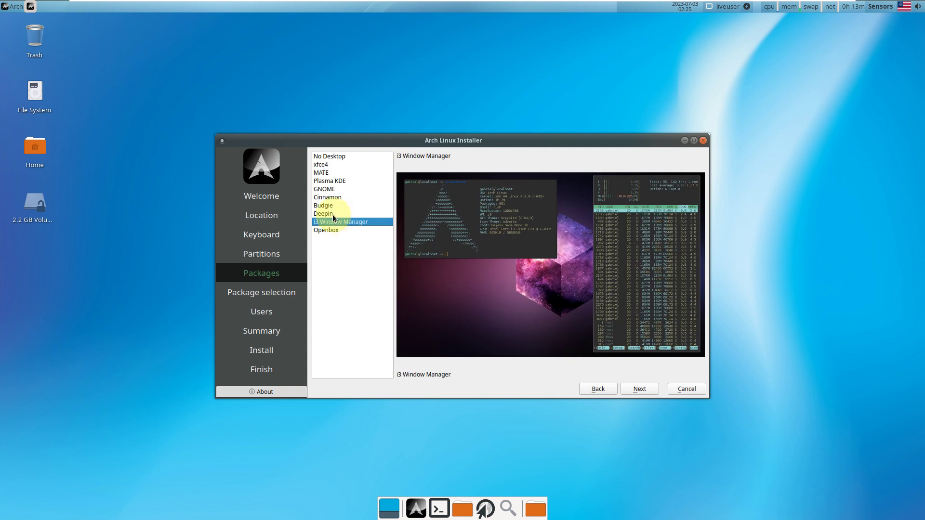
left_click(332, 214)
left_click(339, 223)
Choose Openbox as the desktop to install and accept the preselected package groups.
left_click(340, 229)
left_click(649, 389)
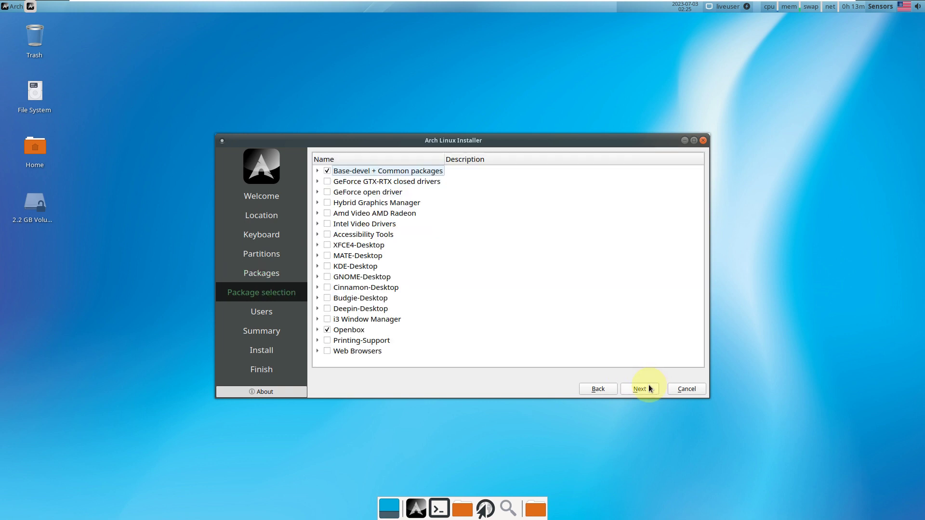
left_click(648, 388)
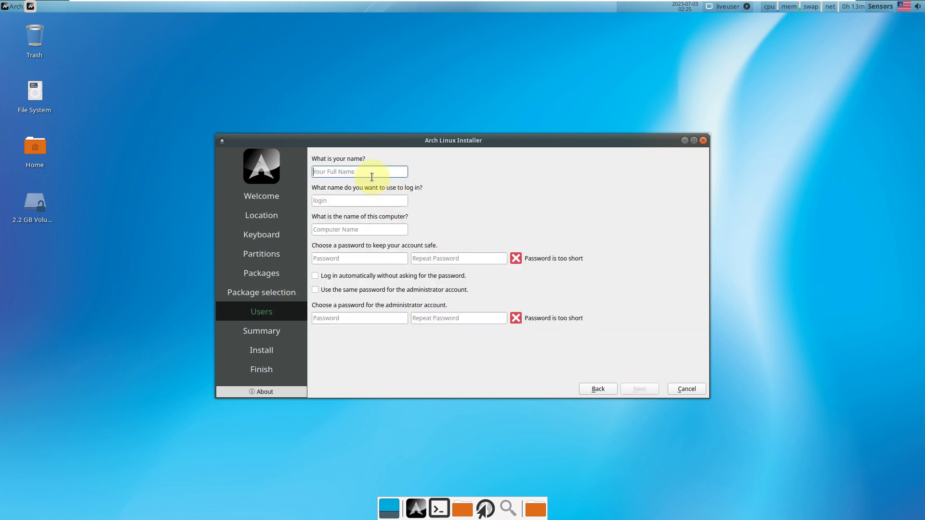
Fill in the user's name and login name, and remove the "-vmwarevirtualplatform" suffix from the computer name.
type("runoxing")
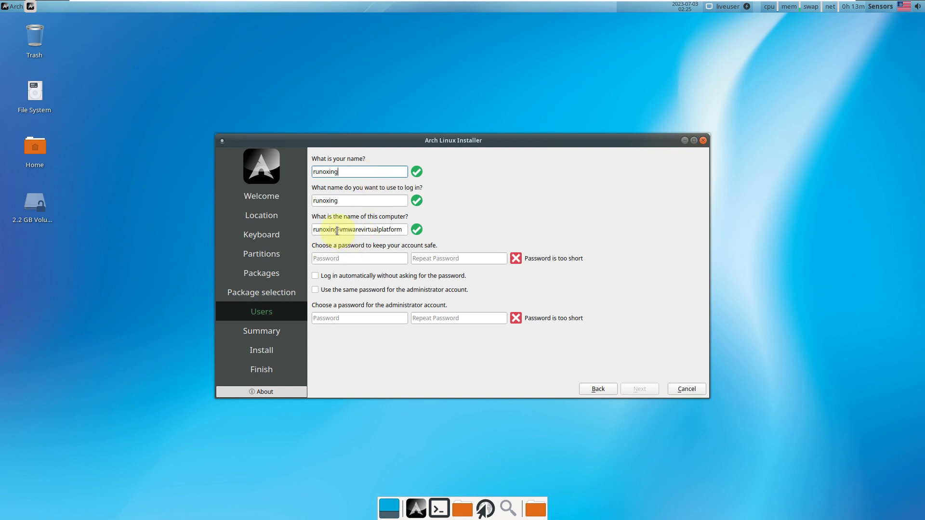
left_click_drag(336, 231, 469, 240)
key("BackSpace")
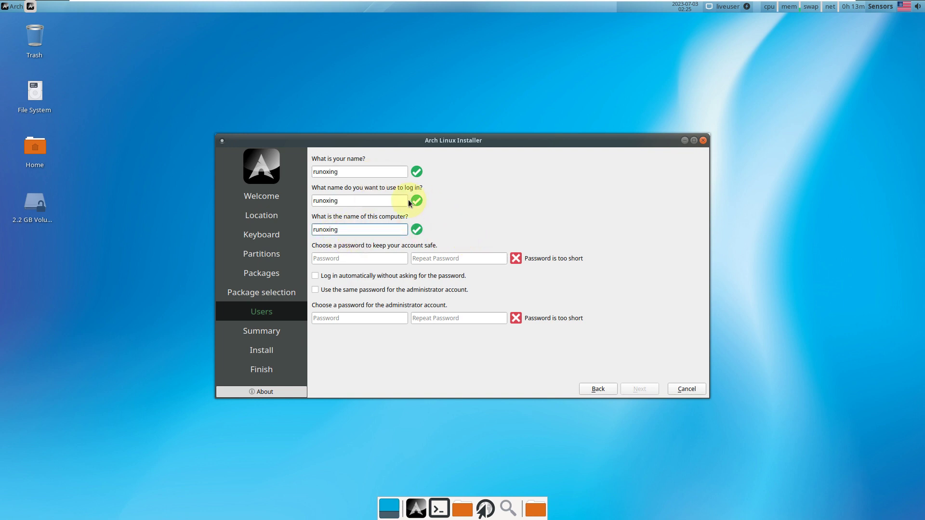
left_click(324, 171)
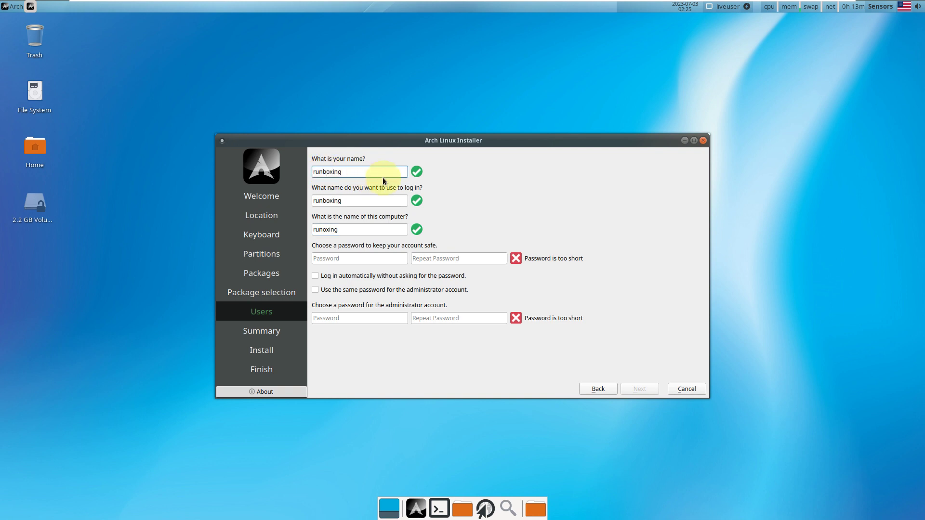
Enter and repeat the account password, use the same password for the administrator account, and enable automatic login.
left_click(355, 262)
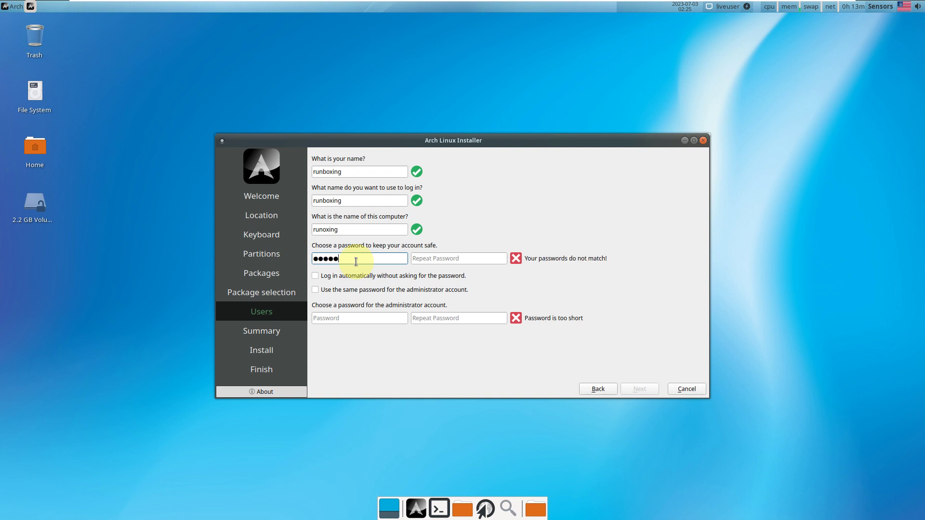
left_click(427, 256)
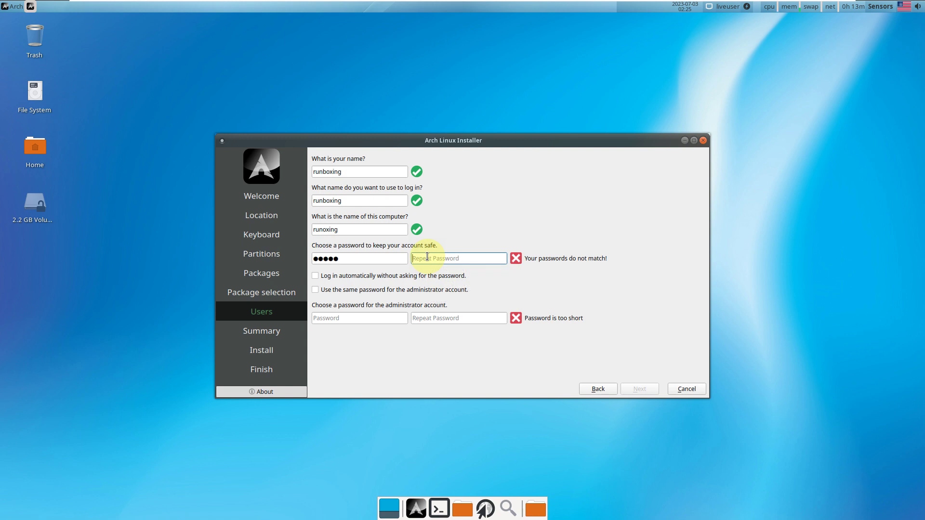
left_click(403, 291)
left_click(385, 277)
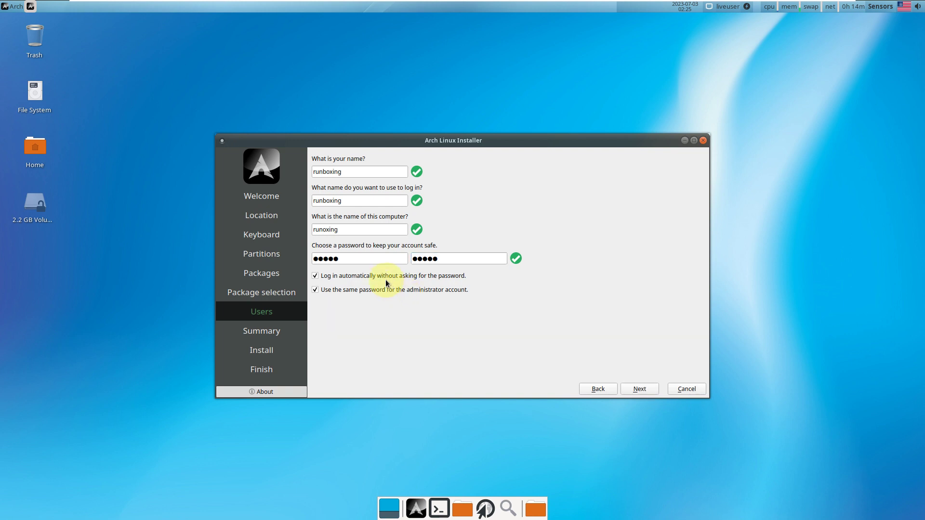
Review the location, keyboard and partition settings in the installation summary, and cancel the installer without installing.
left_click(634, 390)
scroll(392, 304, "down", 2)
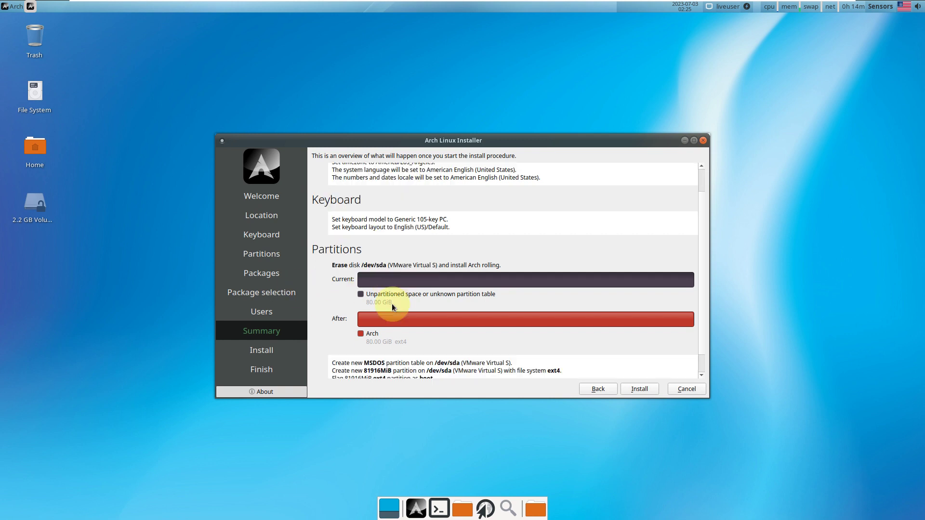
scroll(391, 304, "up", 2)
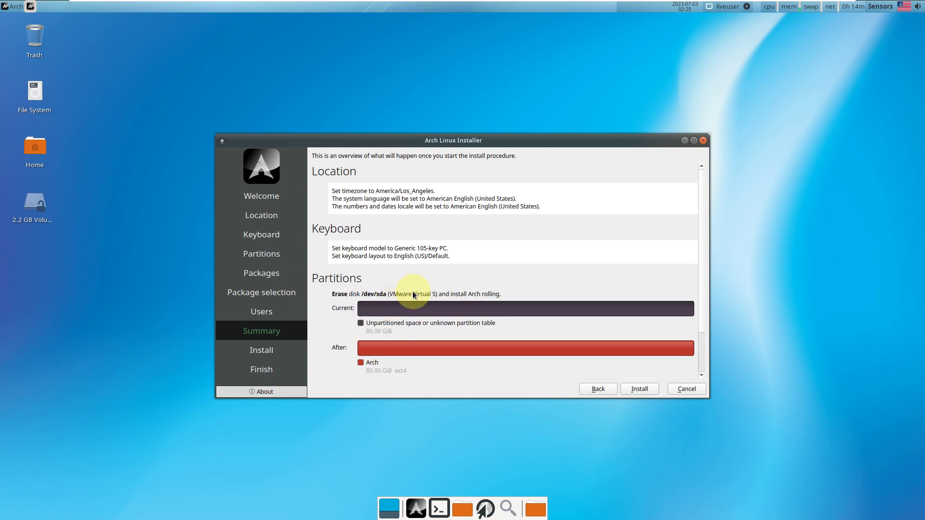
left_click(681, 388)
left_click(489, 268)
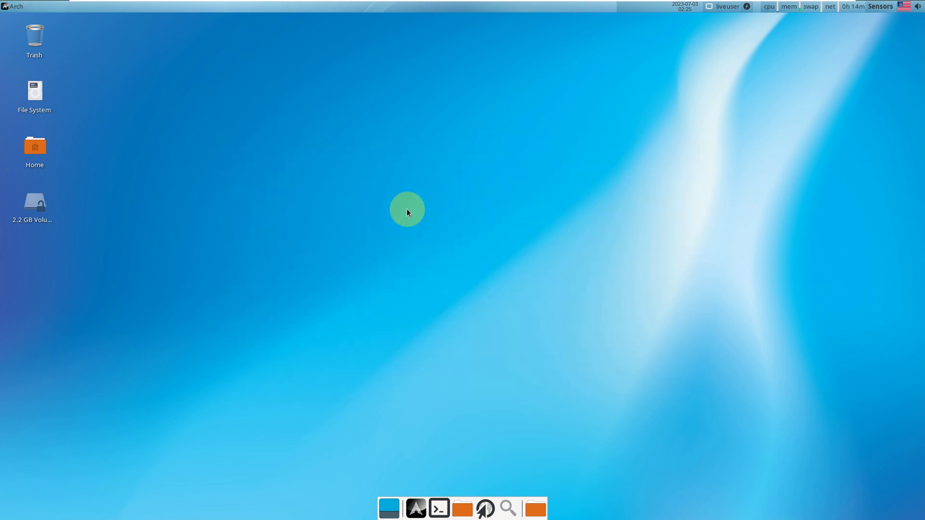
left_click(12, 6)
left_click(524, 159)
left_click(539, 506)
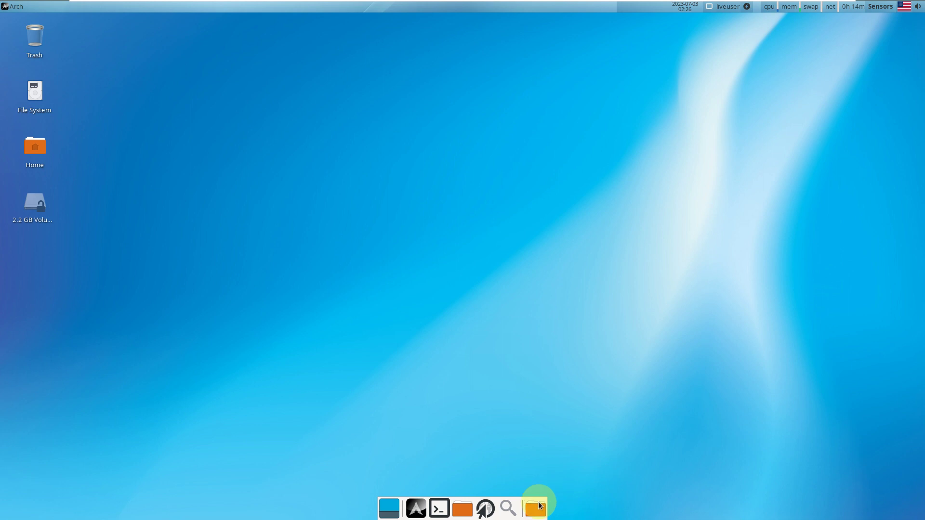
left_click(539, 506)
mouse_move(540, 488)
left_click(467, 437)
Search the Application Finder for "fire", and look through its General and Custom Actions preferences.
left_click(510, 507)
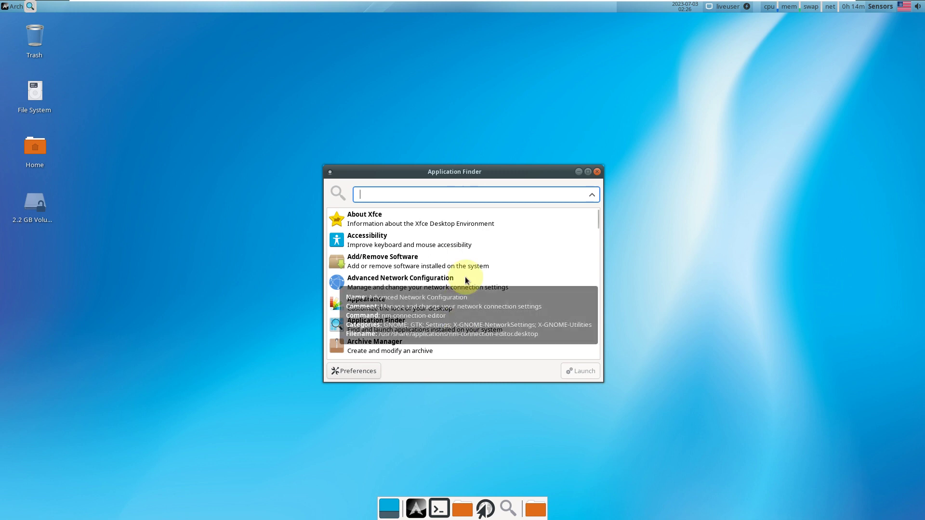
type("fire")
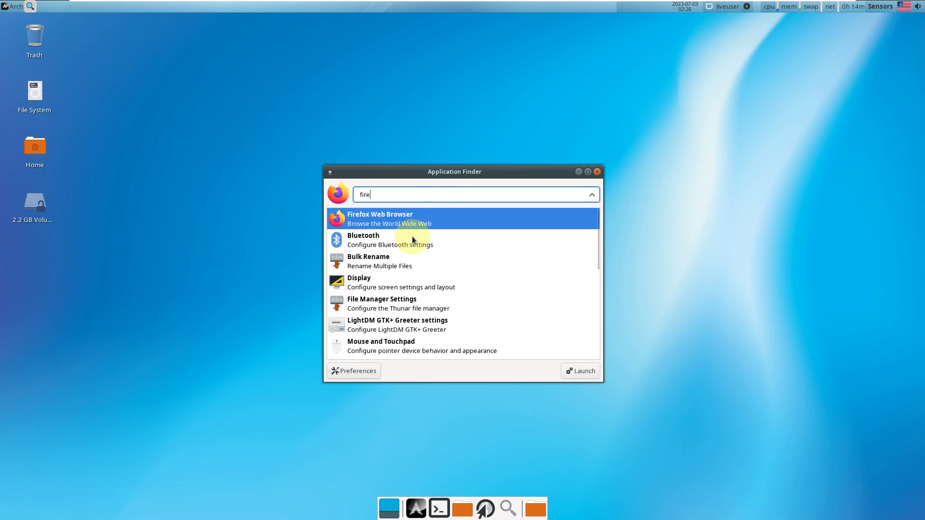
left_click(350, 374)
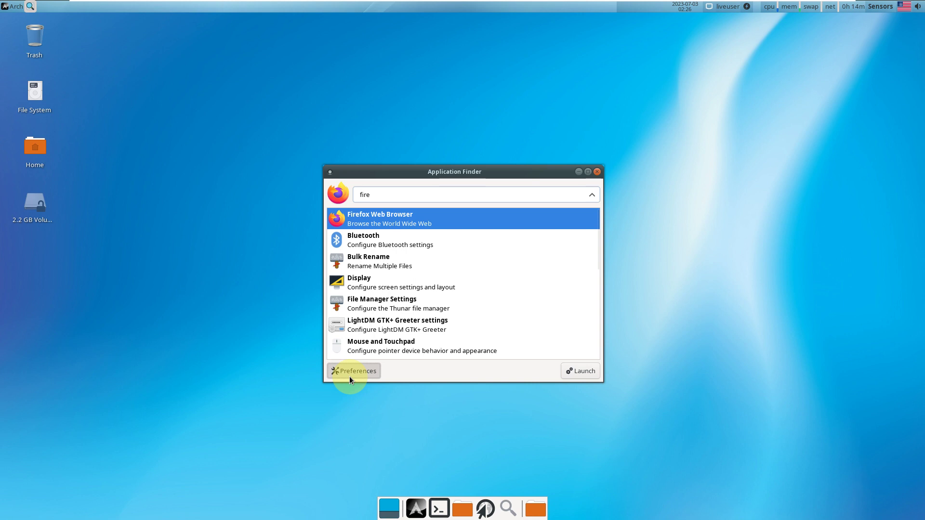
left_click(455, 138)
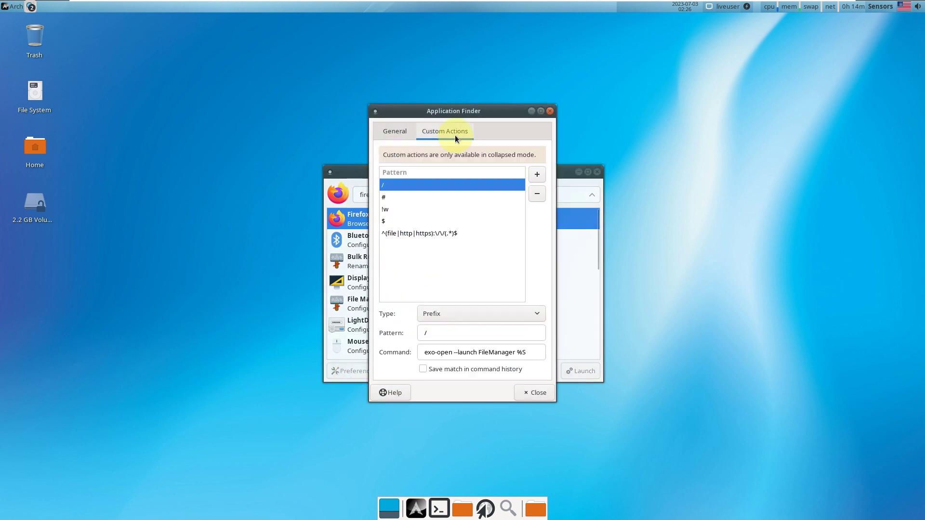
left_click(393, 130)
left_click(550, 111)
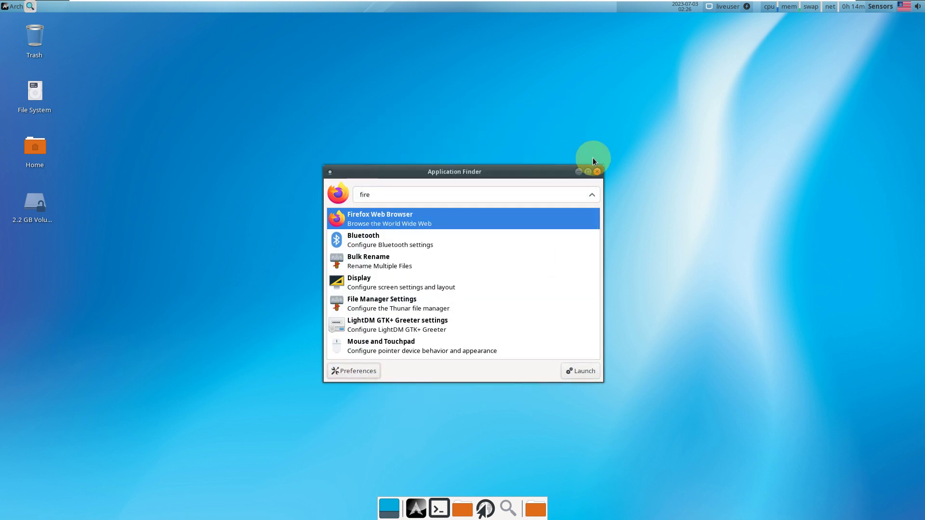
left_click(597, 172)
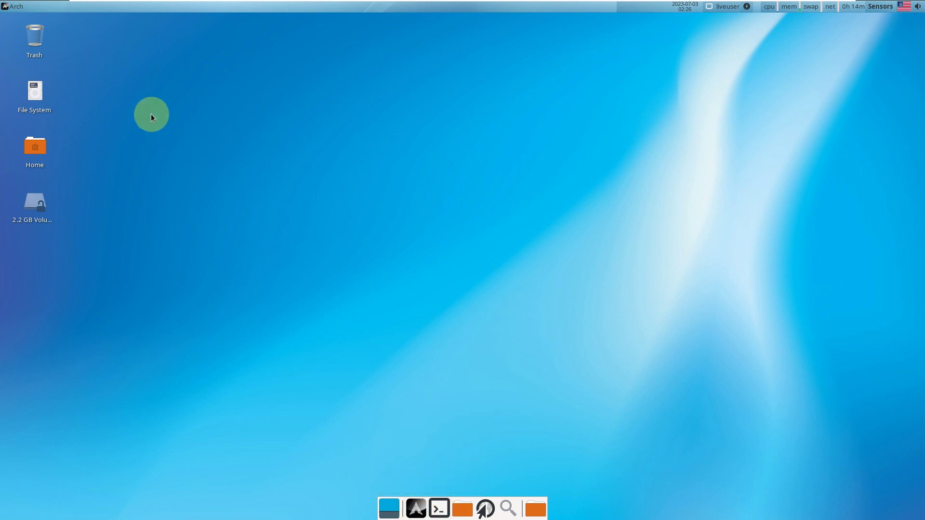
left_click(14, 7)
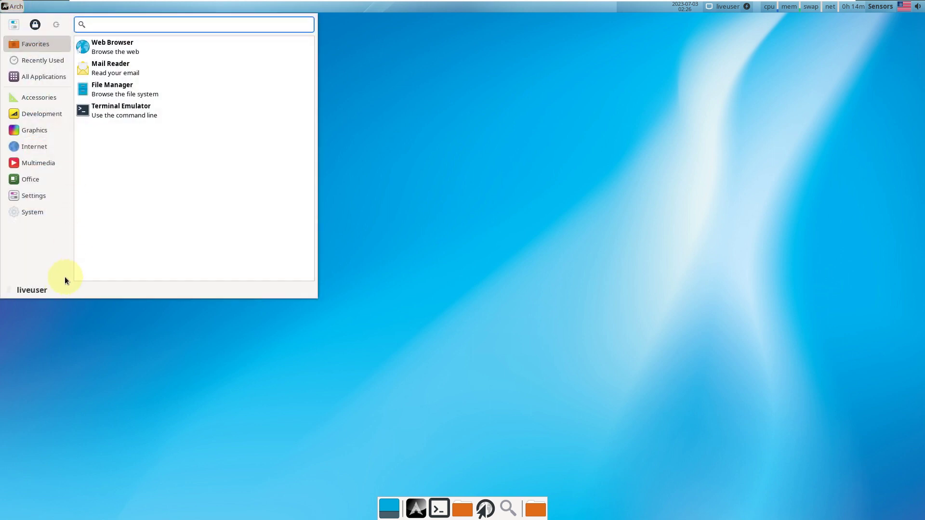
left_click(515, 223)
left_click(747, 6)
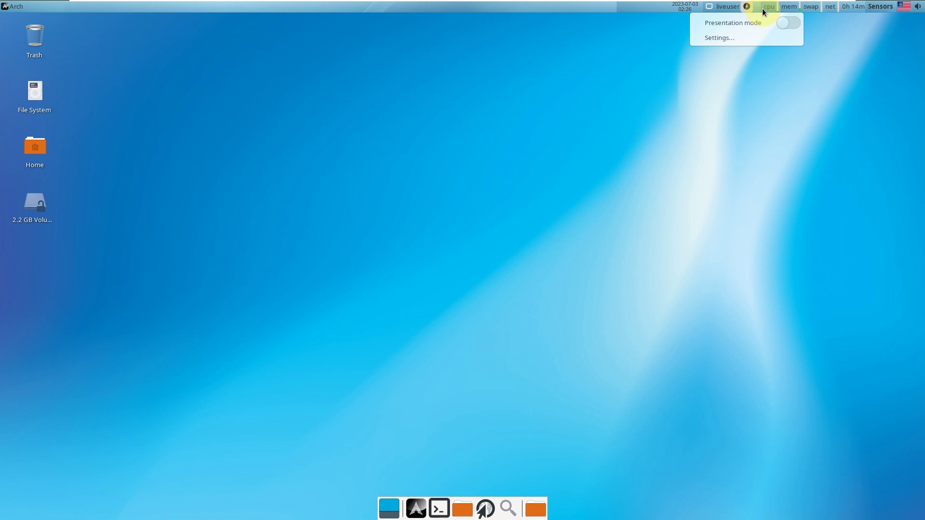
Shut down the live session and confirm the shutdown.
left_click(727, 6)
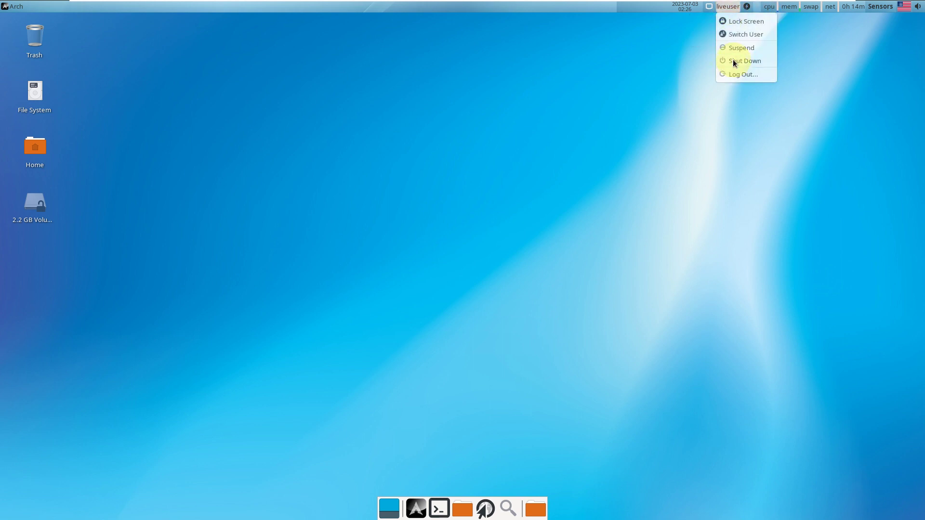
left_click(733, 61)
left_click(502, 280)
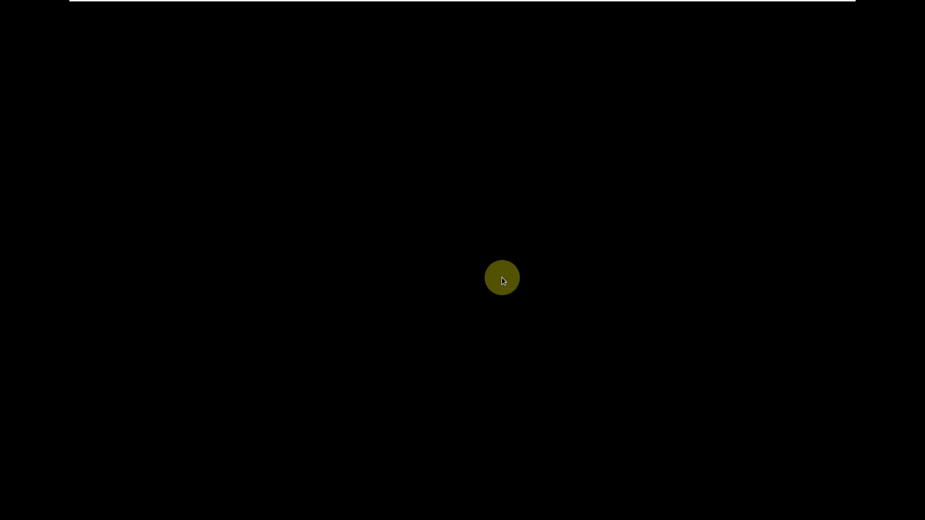